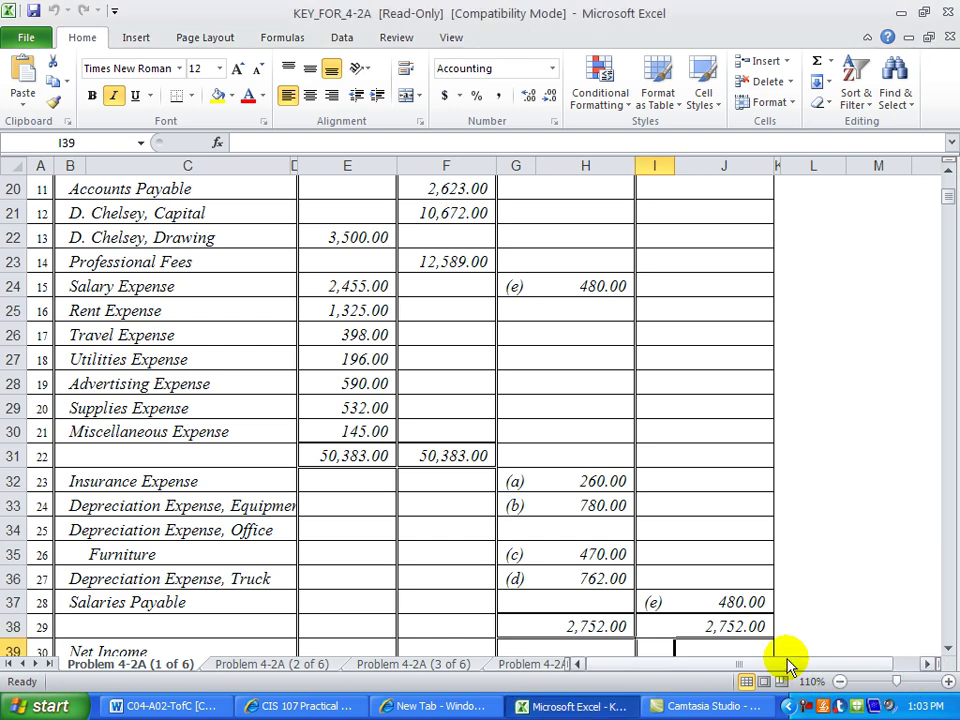
Review the completed work sheet across the first two Problem 4-2A sheets, from trial balance and adjustments through the income statement and balance sheet columns.
{"action": "left_click_drag", "start_coordinate": [787, 663], "coordinate": [729, 678]}
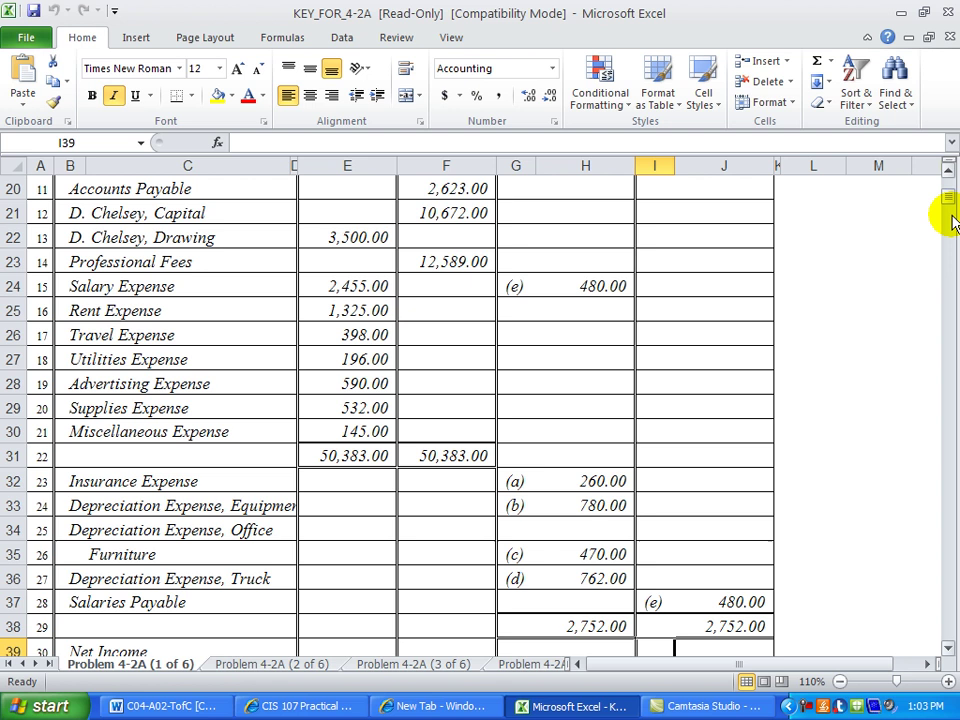
{"action": "left_click_drag", "start_coordinate": [945, 199], "coordinate": [948, 197]}
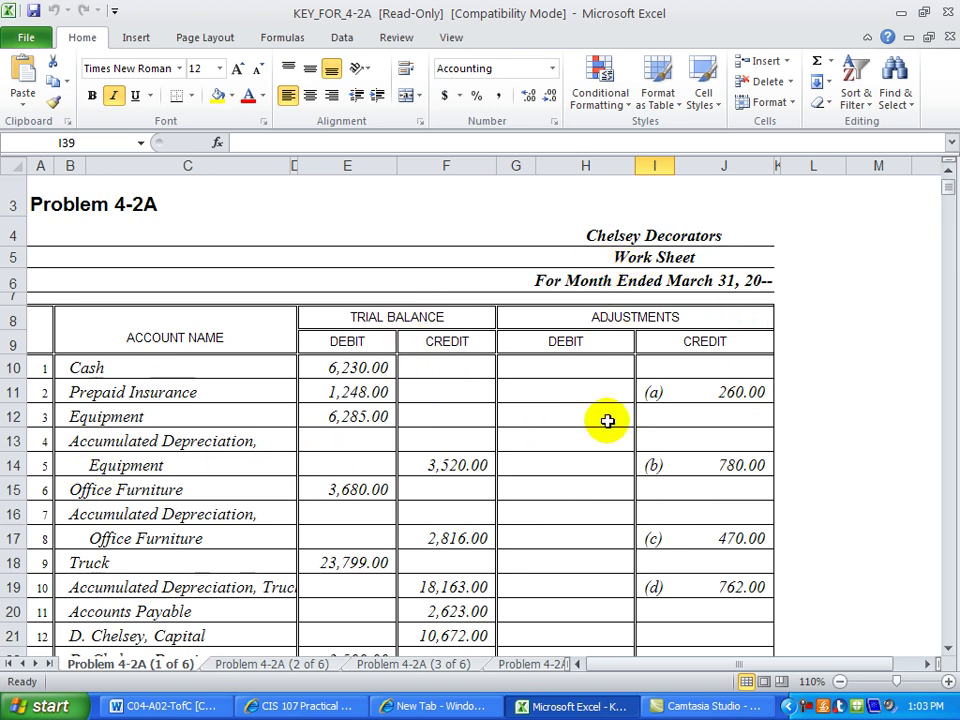
{"action": "left_click", "coordinate": [240, 668]}
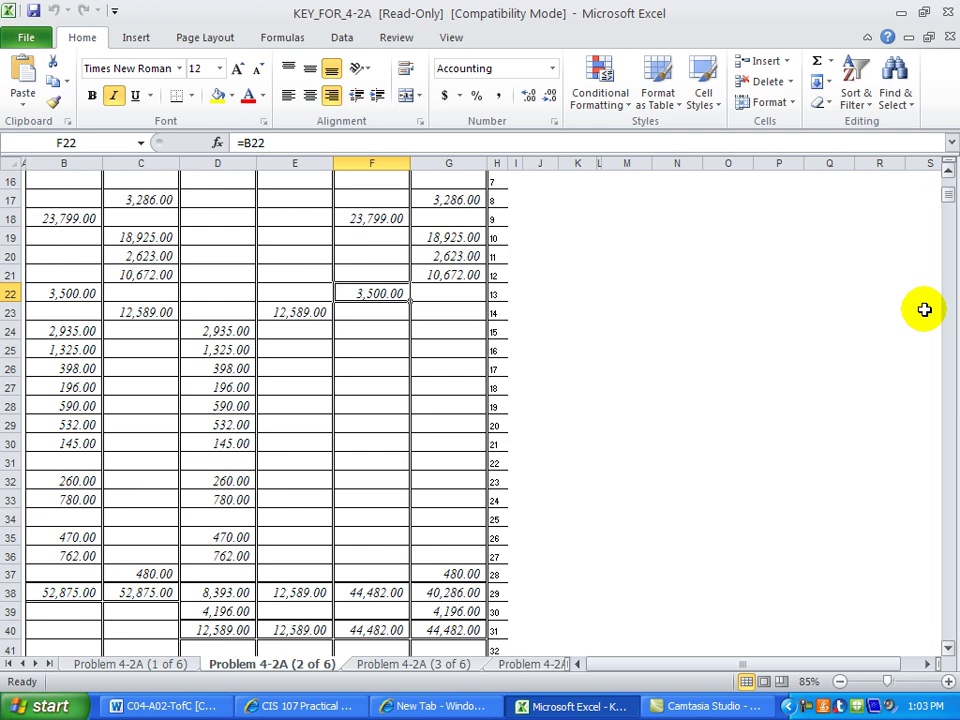
{"action": "mouse_move", "coordinate": [948, 192]}
{"action": "left_mouse_down"}
{"action": "mouse_move", "coordinate": [952, 200]}
{"action": "mouse_move", "coordinate": [947, 189]}
{"action": "left_mouse_up"}
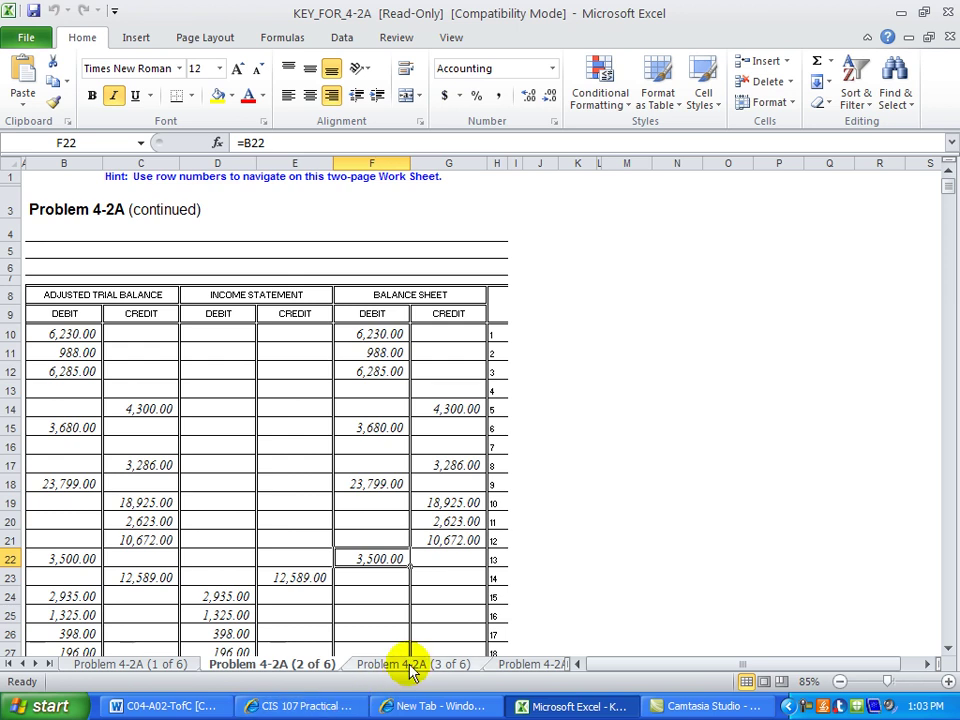
On the Problem 4-2A (3 of 6) sheet, enter the heading lines "Chelsey Decorators" in row 4 and "Income Statement" in row 5.
{"action": "left_click", "coordinate": [408, 667]}
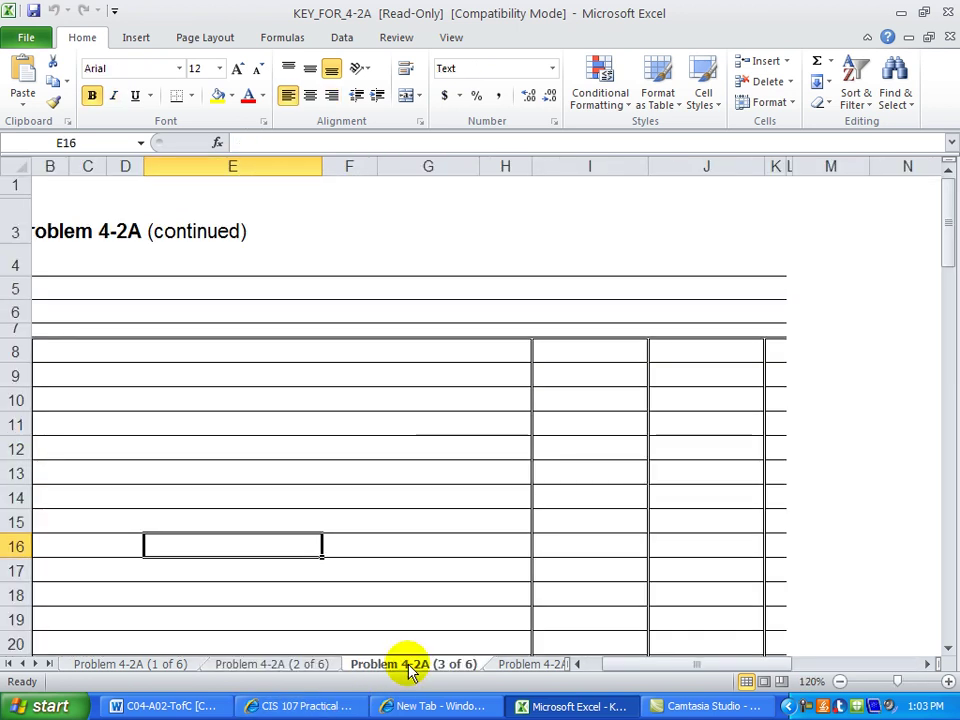
{"action": "left_click", "coordinate": [347, 265]}
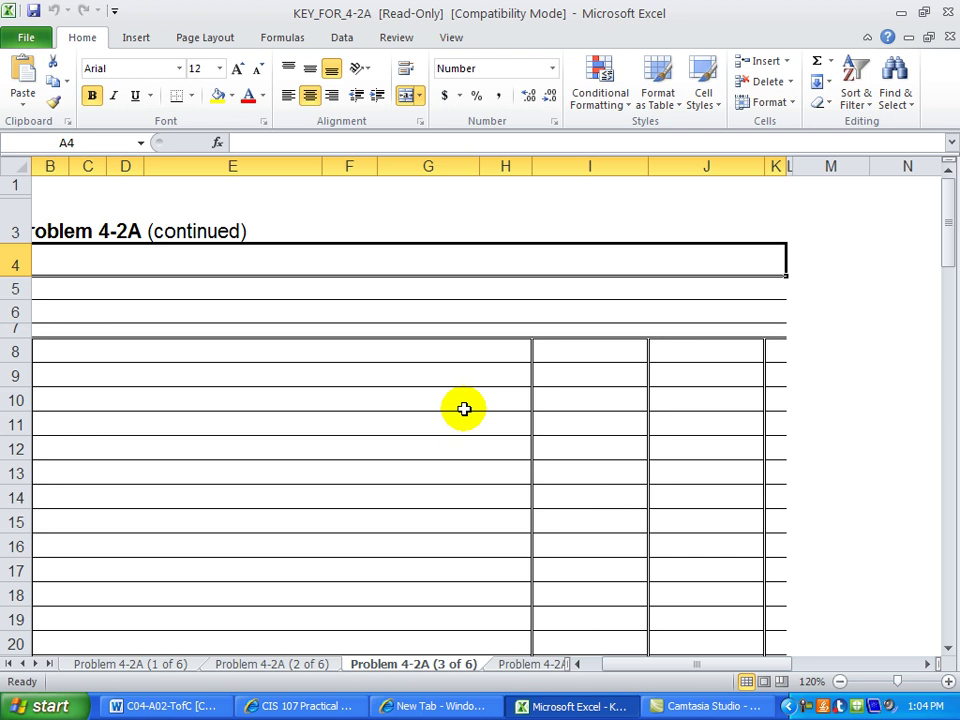
{"action": "type", "text": "Ch"}
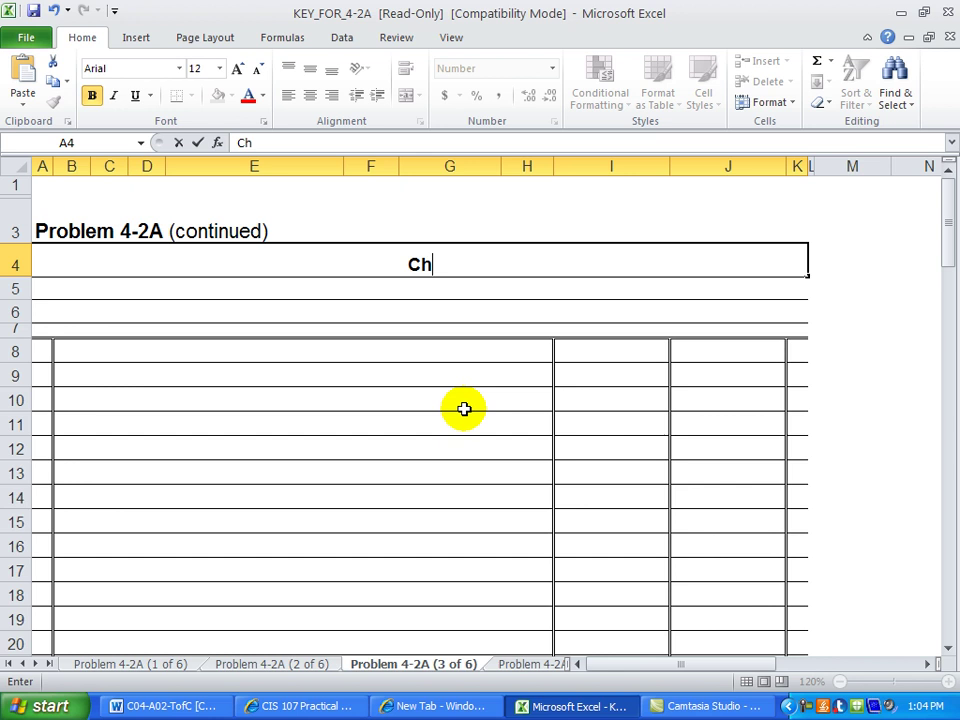
{"action": "type", "text": "elsey D"}
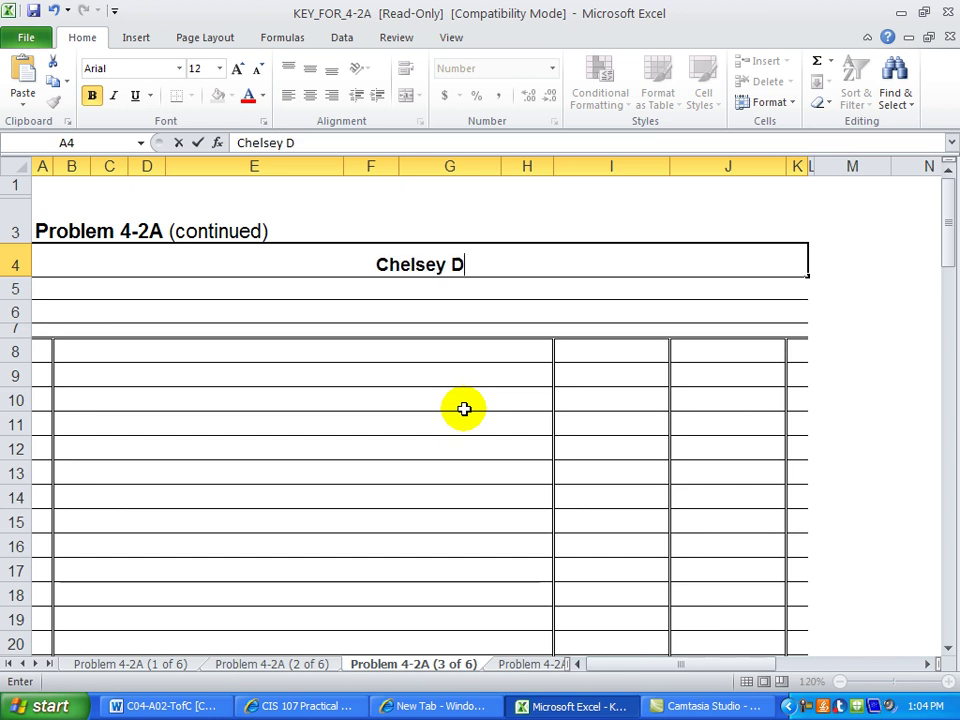
{"action": "type", "text": "ecorators"}
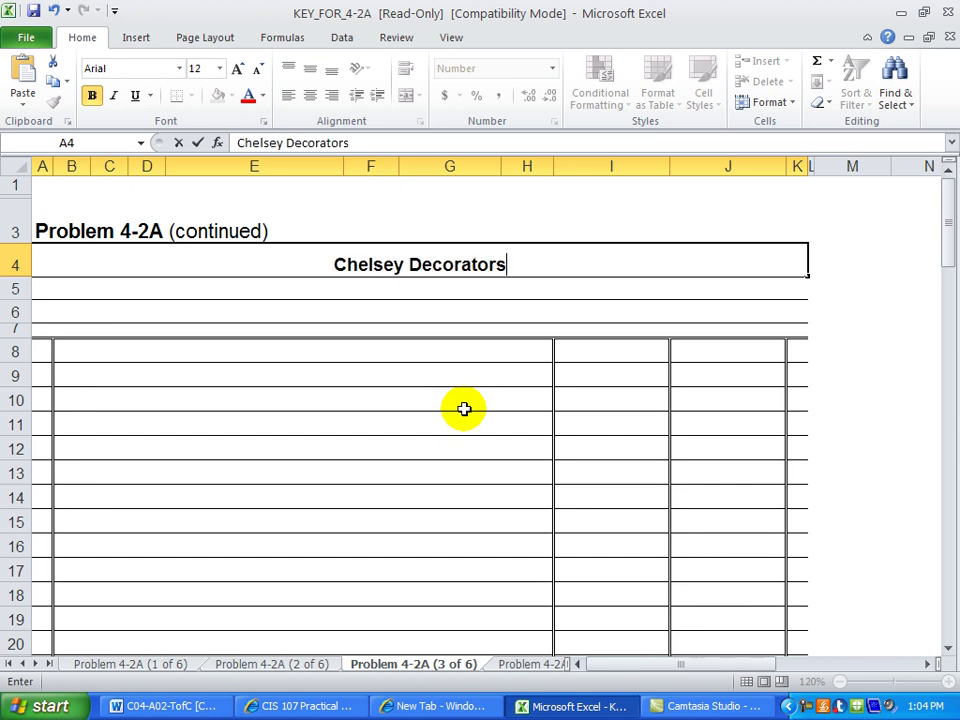
{"action": "key", "text": "Return"}
{"action": "type", "text": "I"}
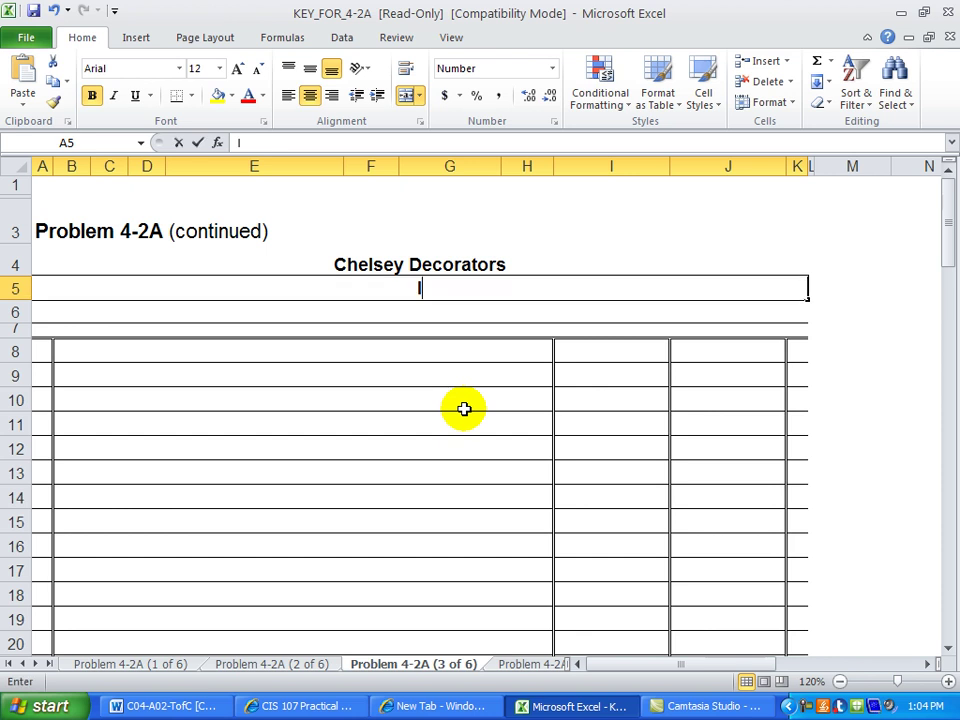
{"action": "type", "text": "ncome Statement"}
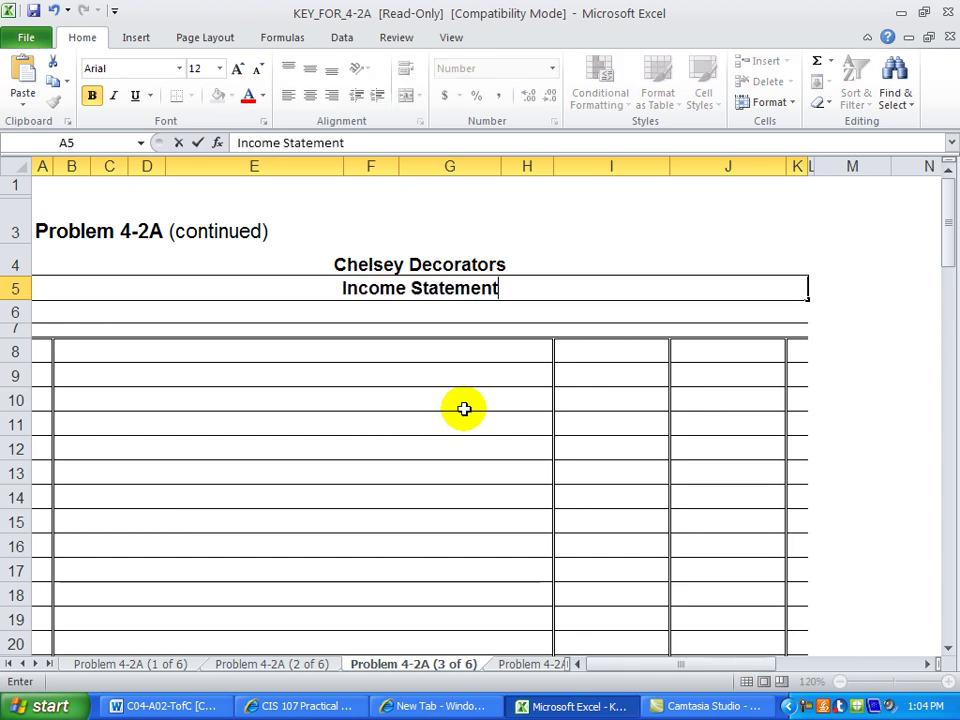
{"action": "key", "text": "Return"}
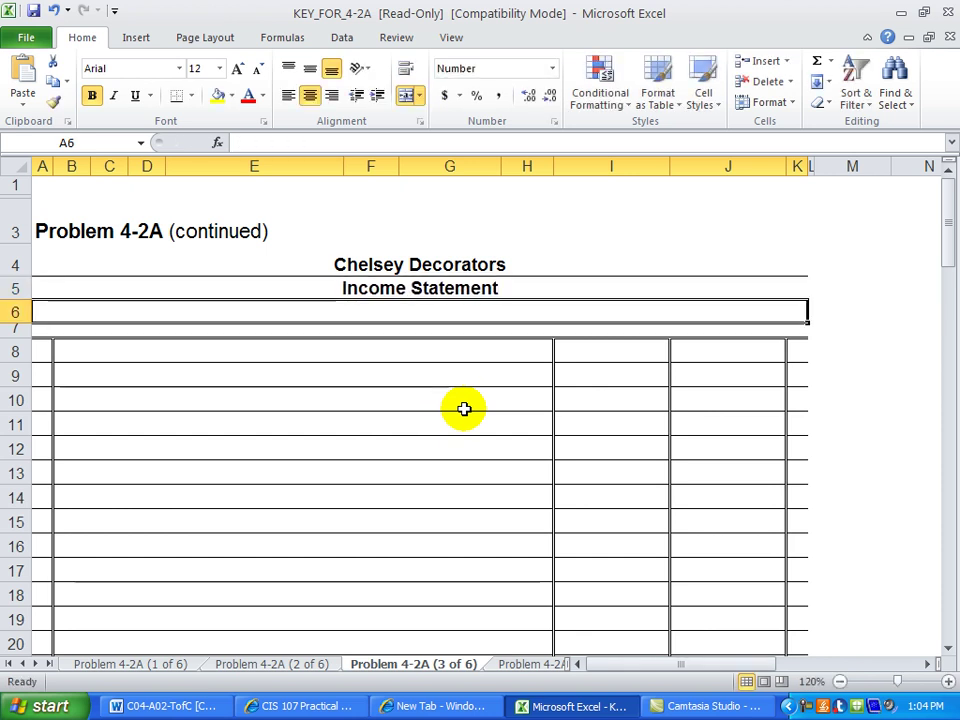
Enter "For Month Ended March 31, 201" as the statement's period line in row 6.
{"action": "type", "text": "For Month "}
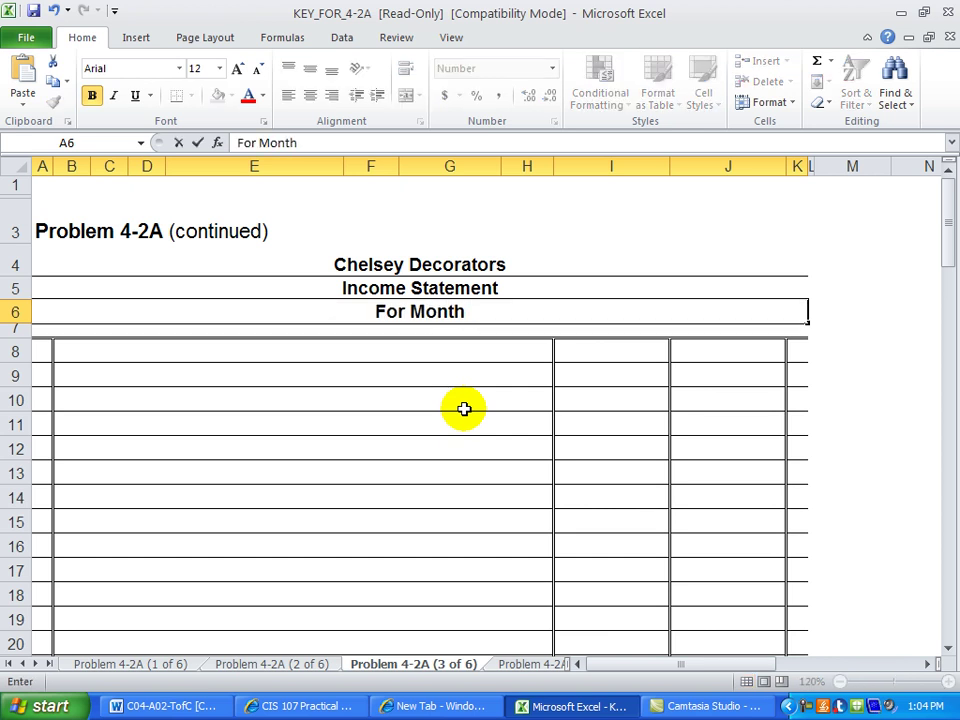
{"action": "type", "text": "Ended M"}
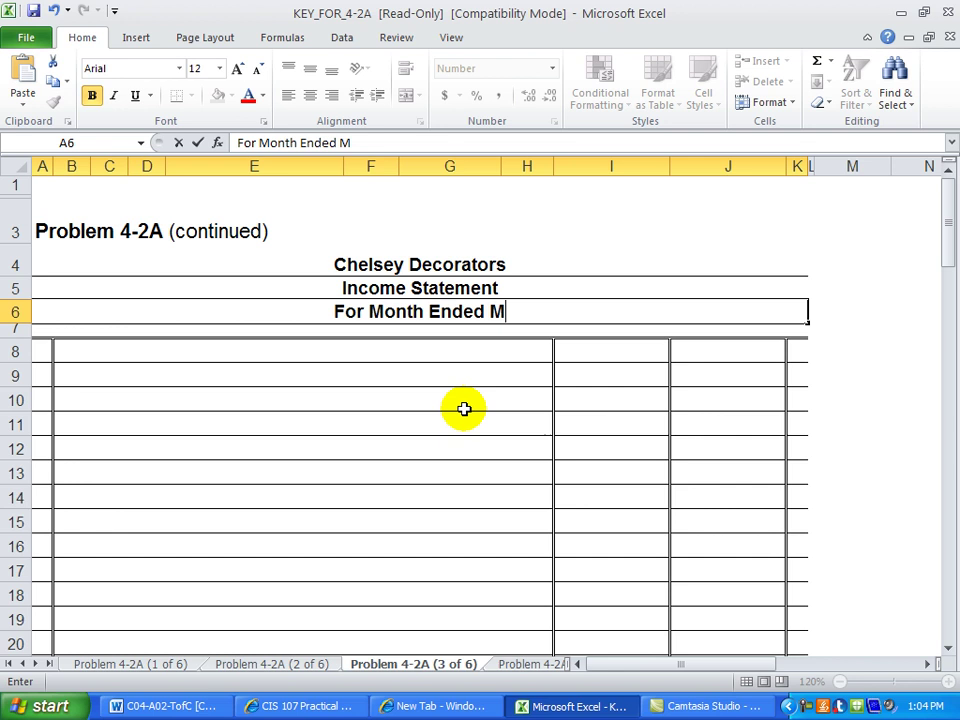
{"action": "type", "text": "arch 31"}
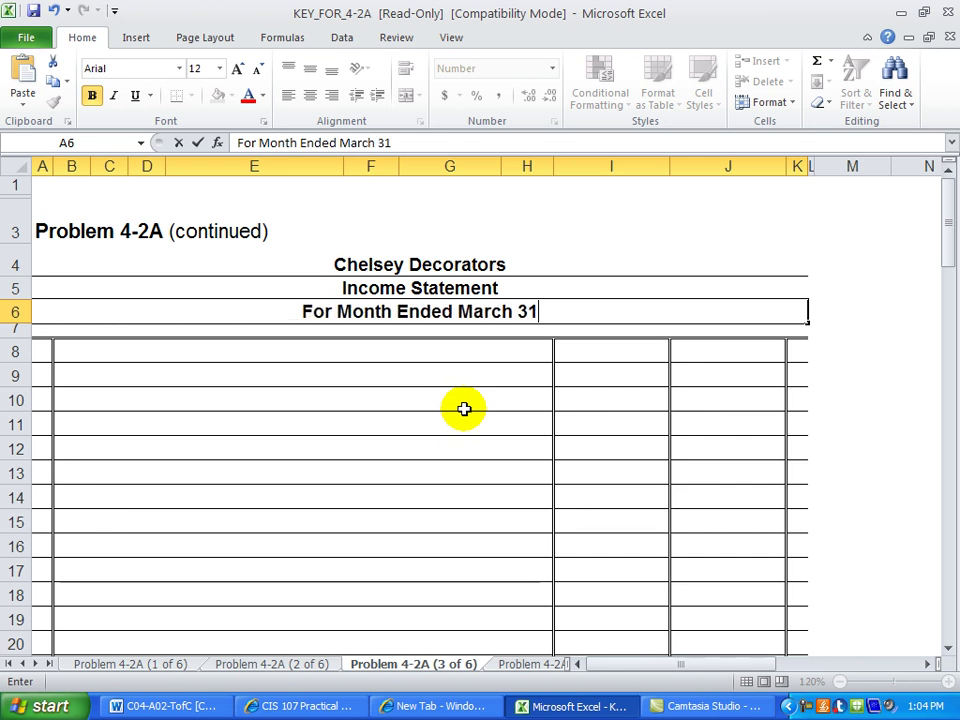
{"action": "type", "text": ", 20"}
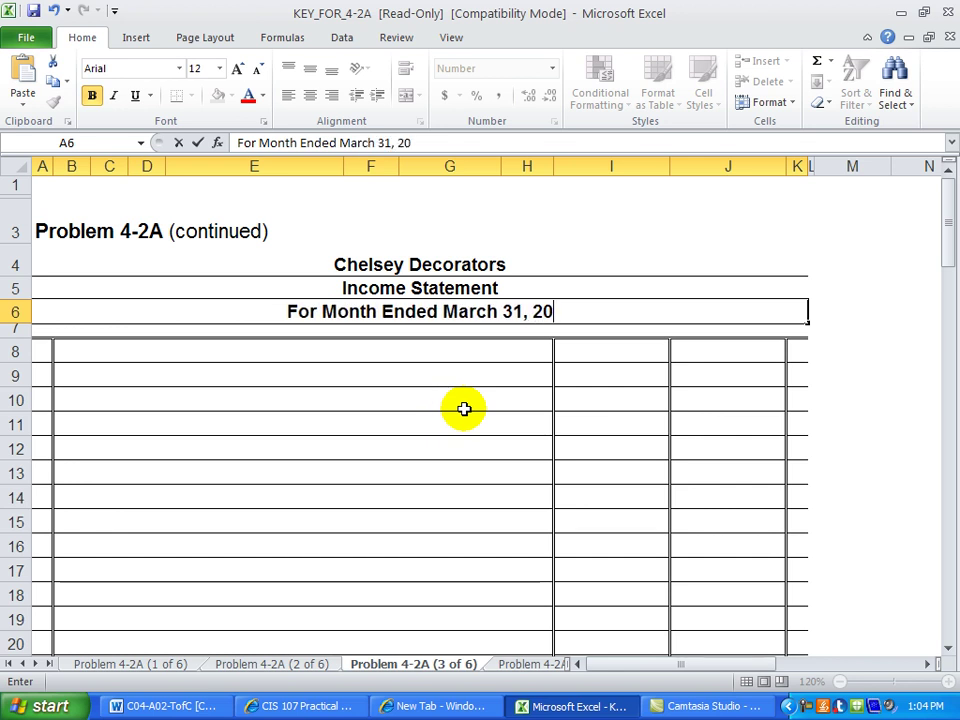
{"action": "type", "text": "1"}
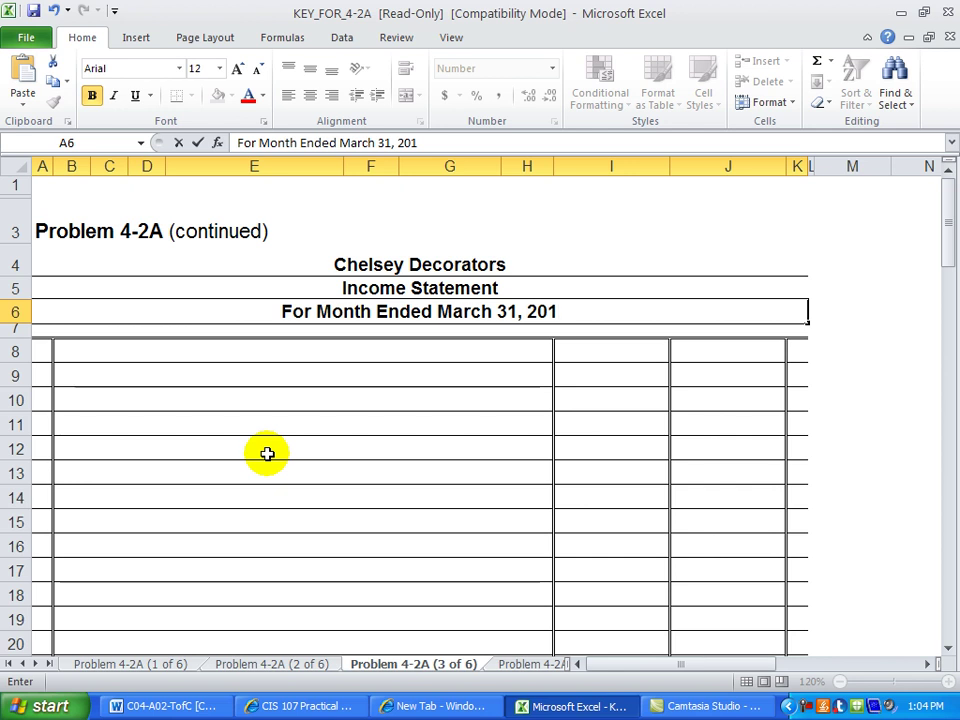
Reveal the hidden "Revenue:" heading in B8 by setting its font color to Automatic.
{"action": "left_click", "coordinate": [76, 349]}
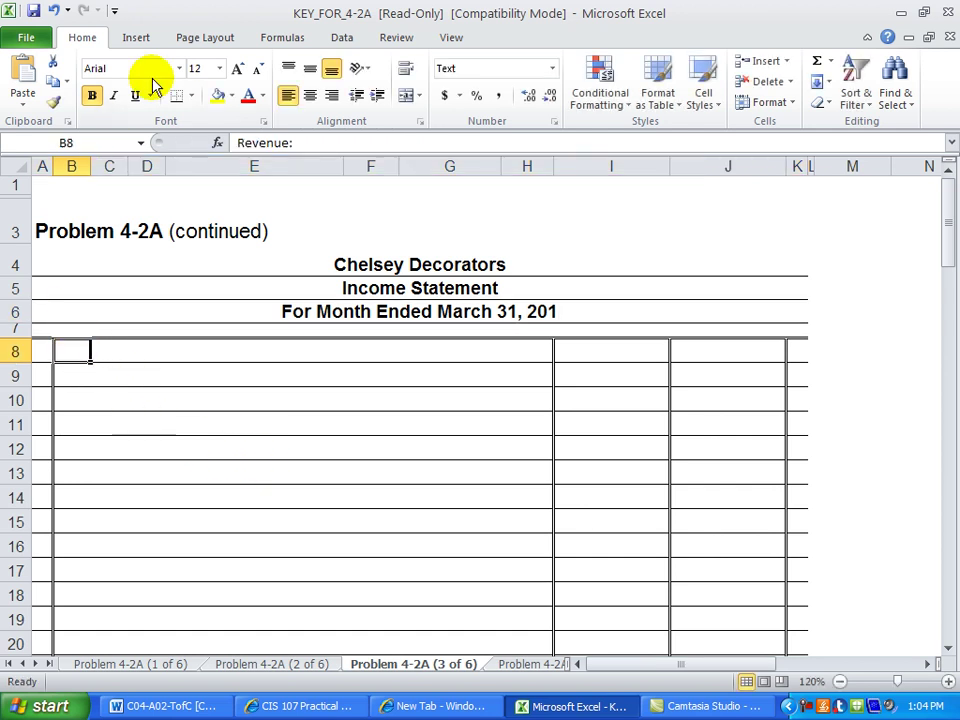
{"action": "left_click", "coordinate": [262, 96]}
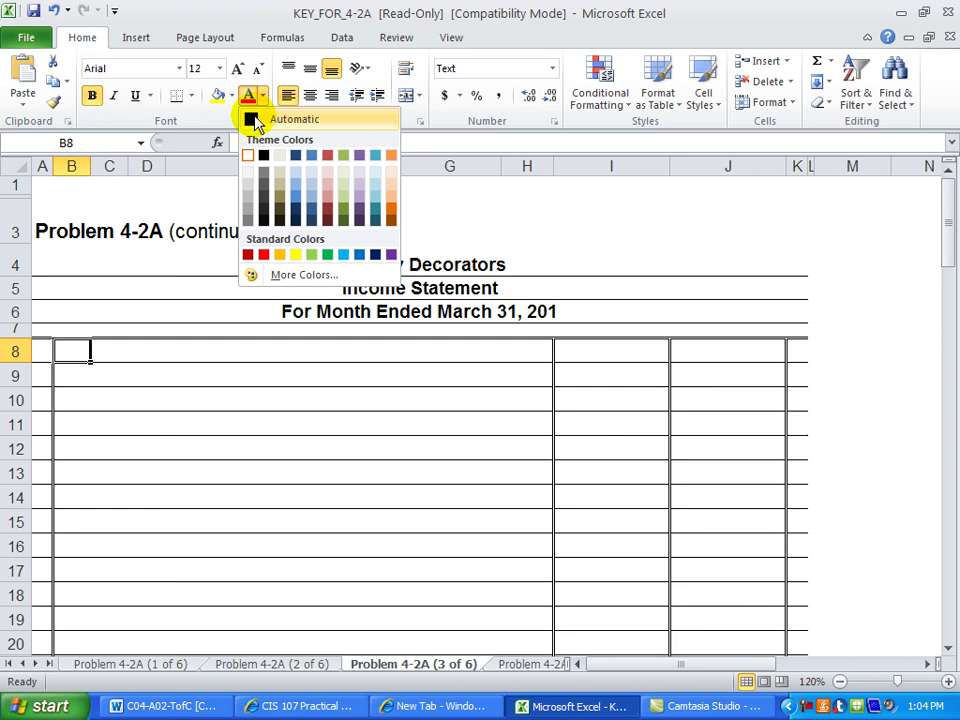
{"action": "left_click", "coordinate": [256, 123]}
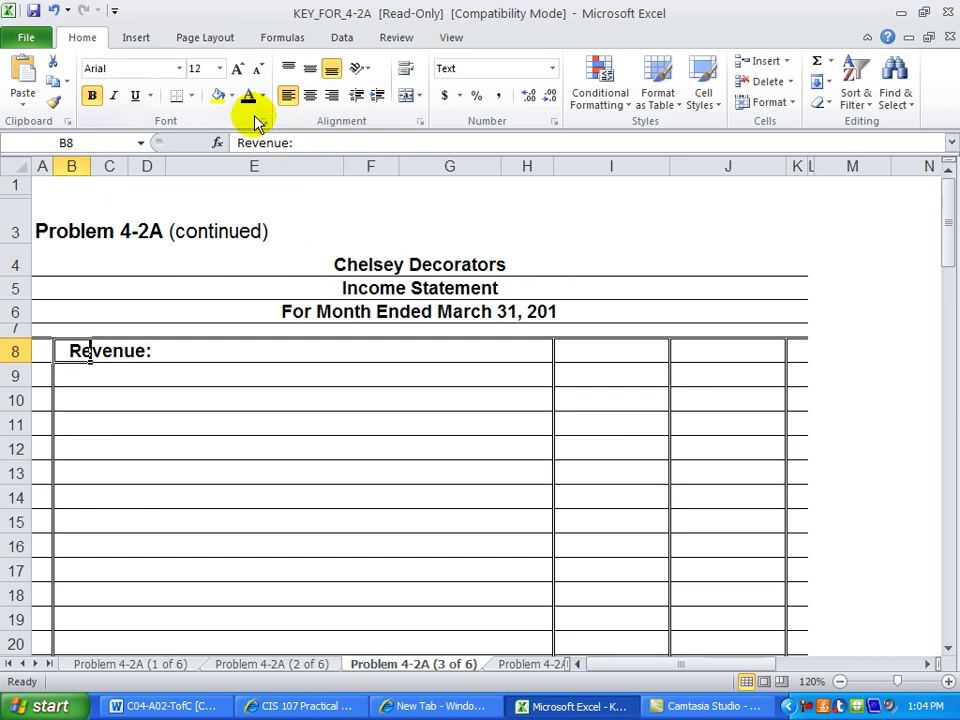
Reveal the "Professional Fees" label in C9 and its amount in J9 by applying the Automatic black font color to both.
{"action": "left_click", "coordinate": [153, 380]}
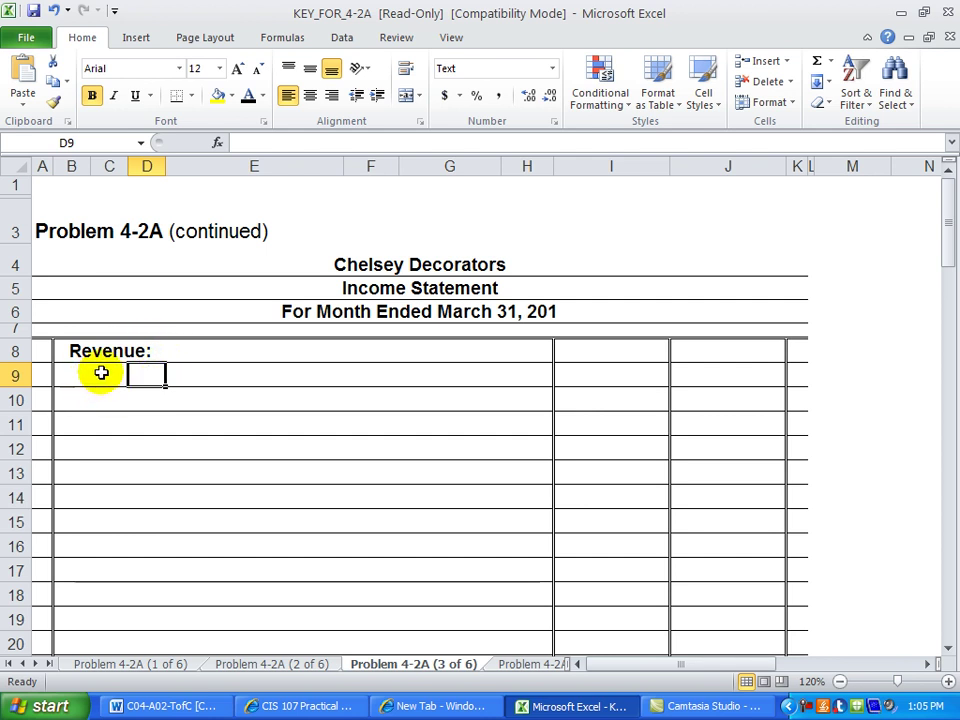
{"action": "left_click", "coordinate": [101, 373]}
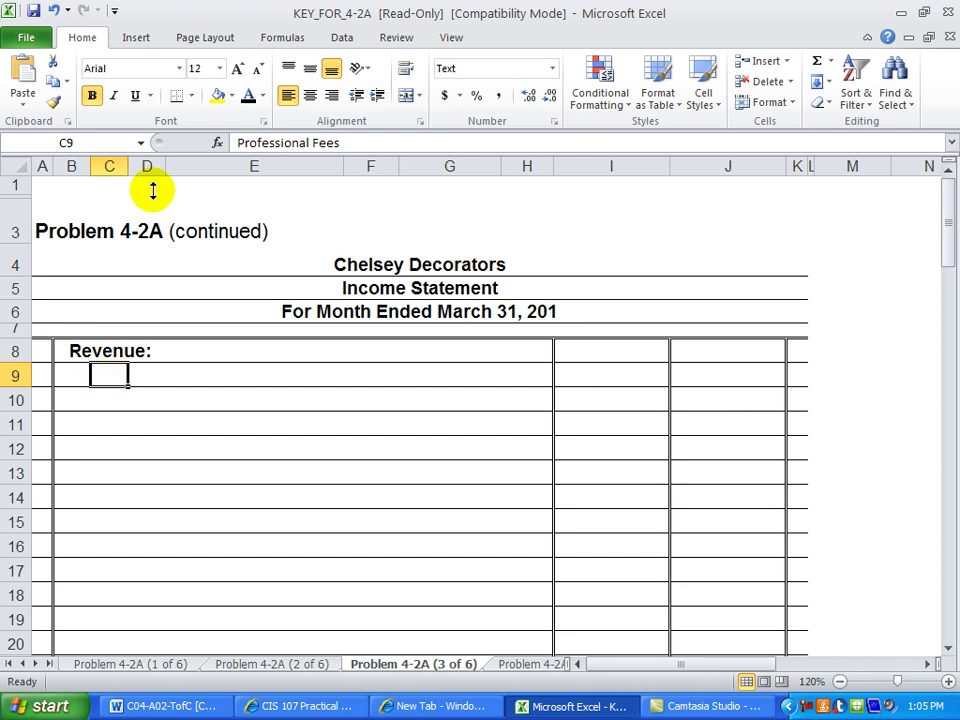
{"action": "left_click", "coordinate": [246, 96]}
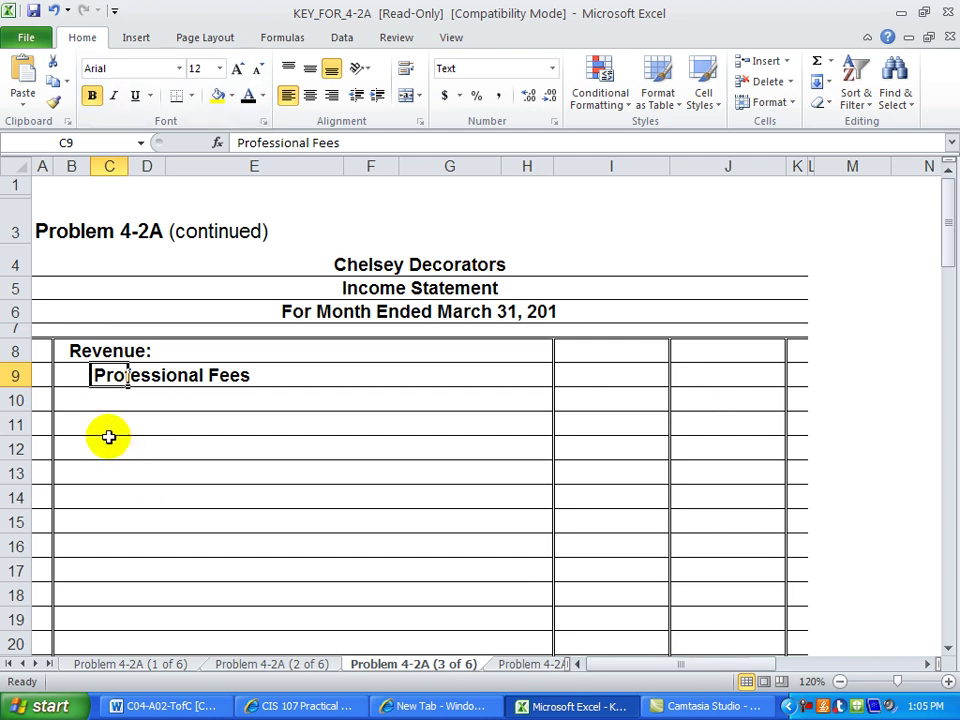
{"action": "left_click", "coordinate": [131, 399]}
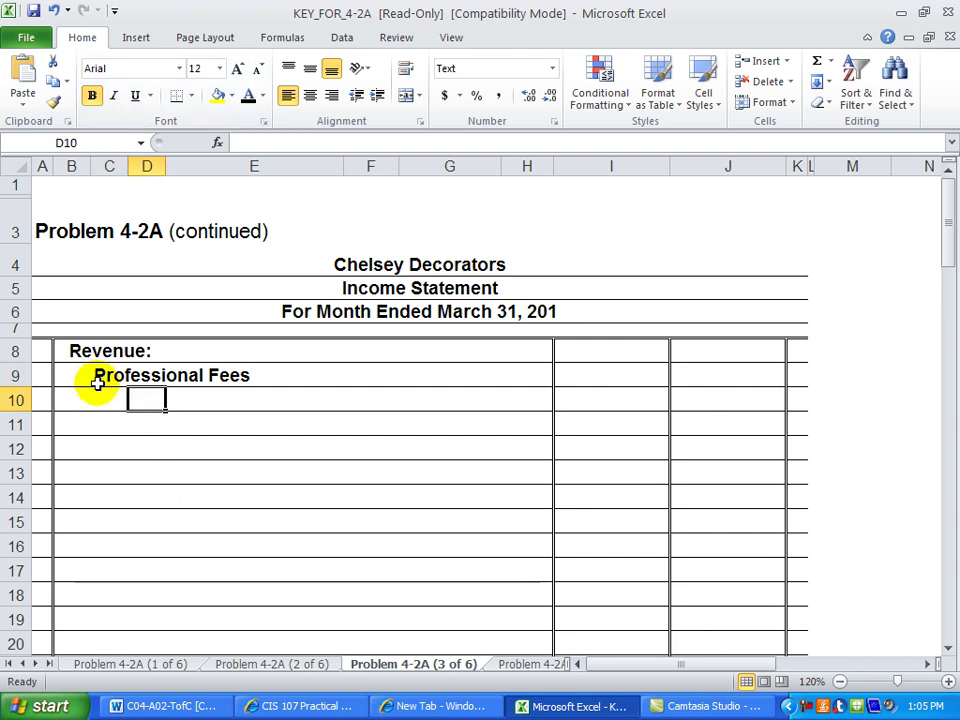
{"action": "left_click", "coordinate": [723, 379]}
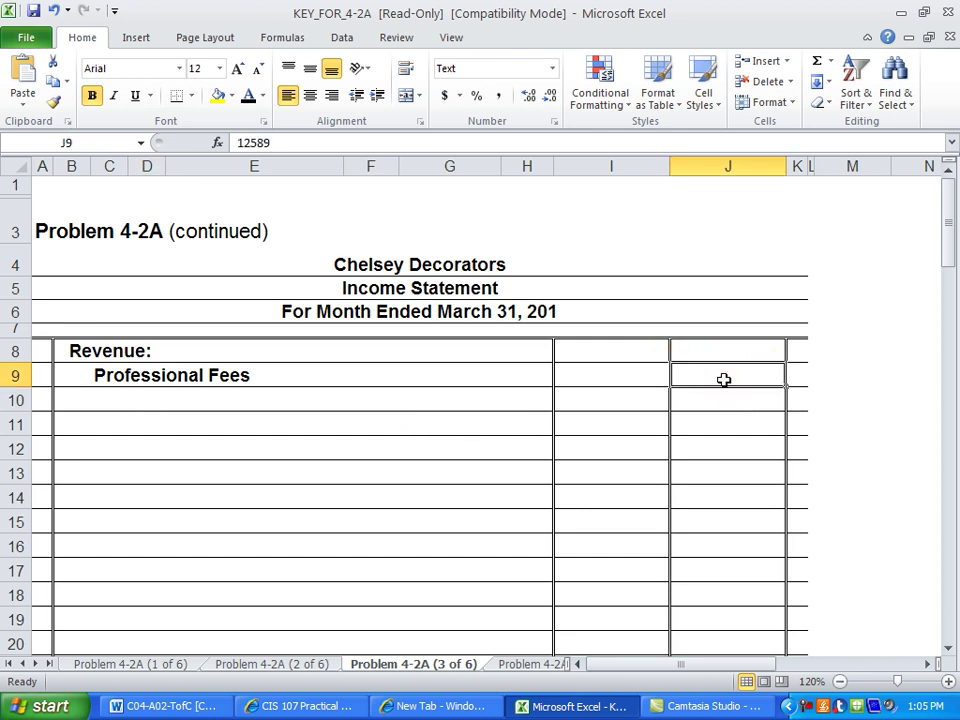
{"action": "left_click", "coordinate": [249, 97]}
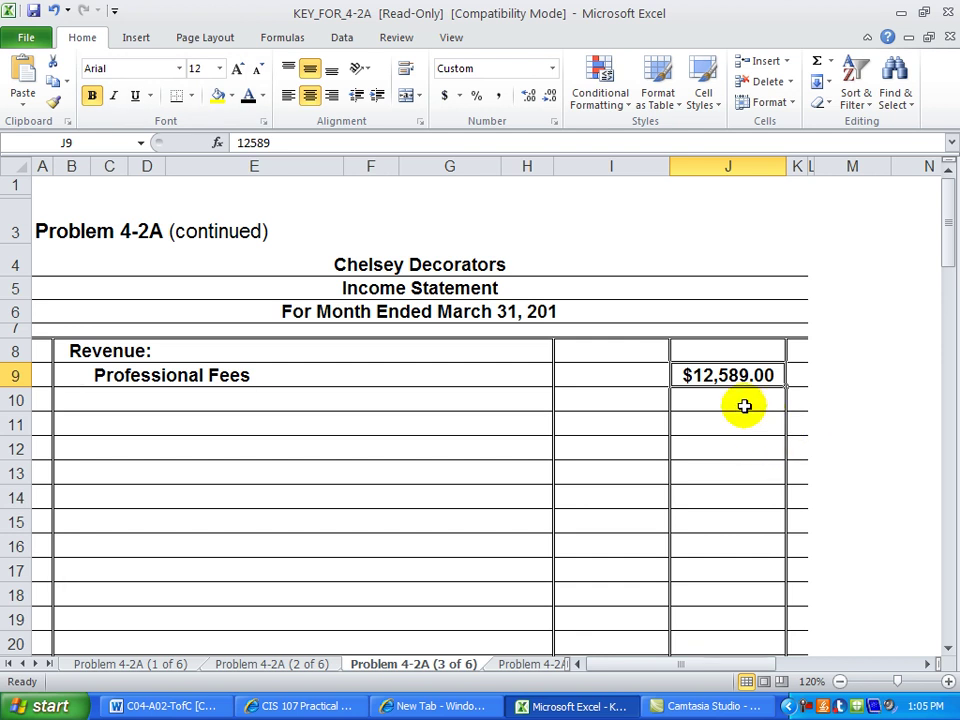
{"action": "left_click", "coordinate": [614, 352]}
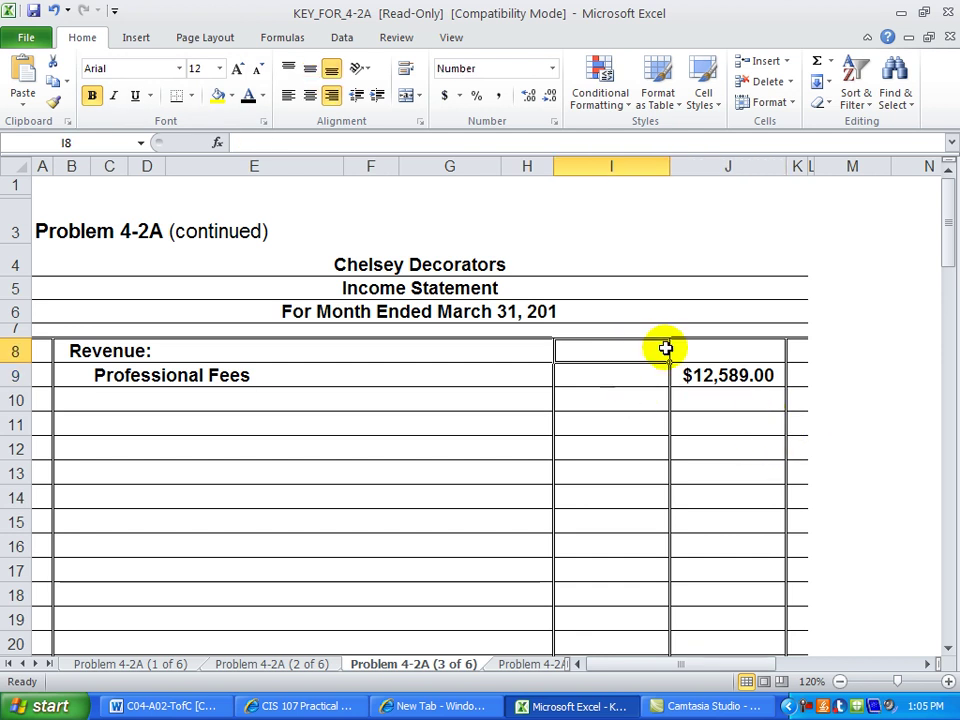
{"action": "left_click", "coordinate": [703, 347]}
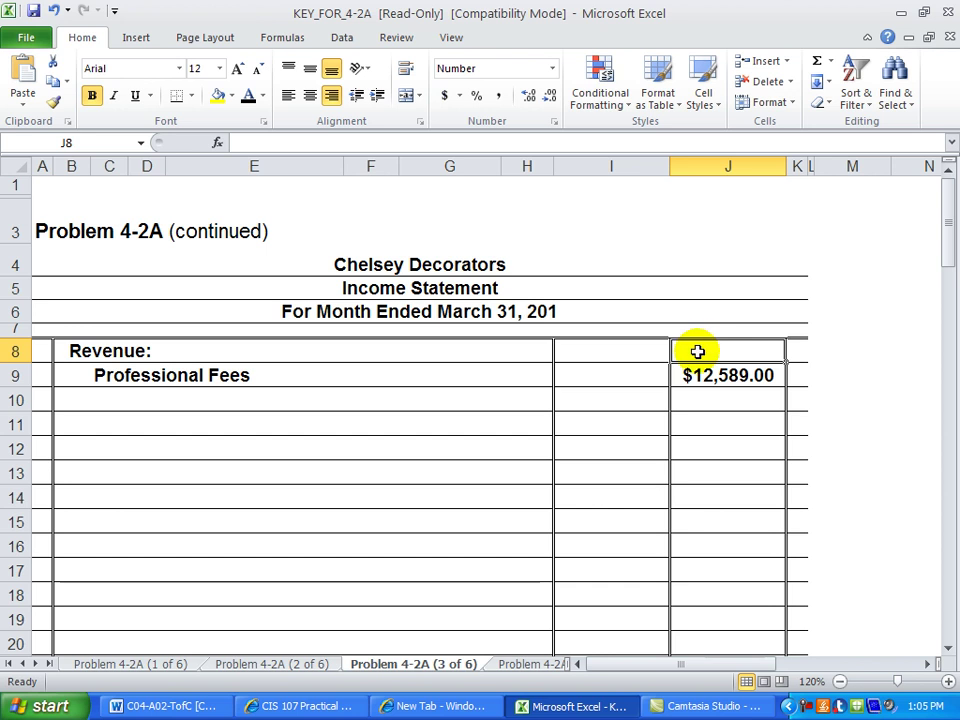
{"action": "left_click", "coordinate": [629, 378]}
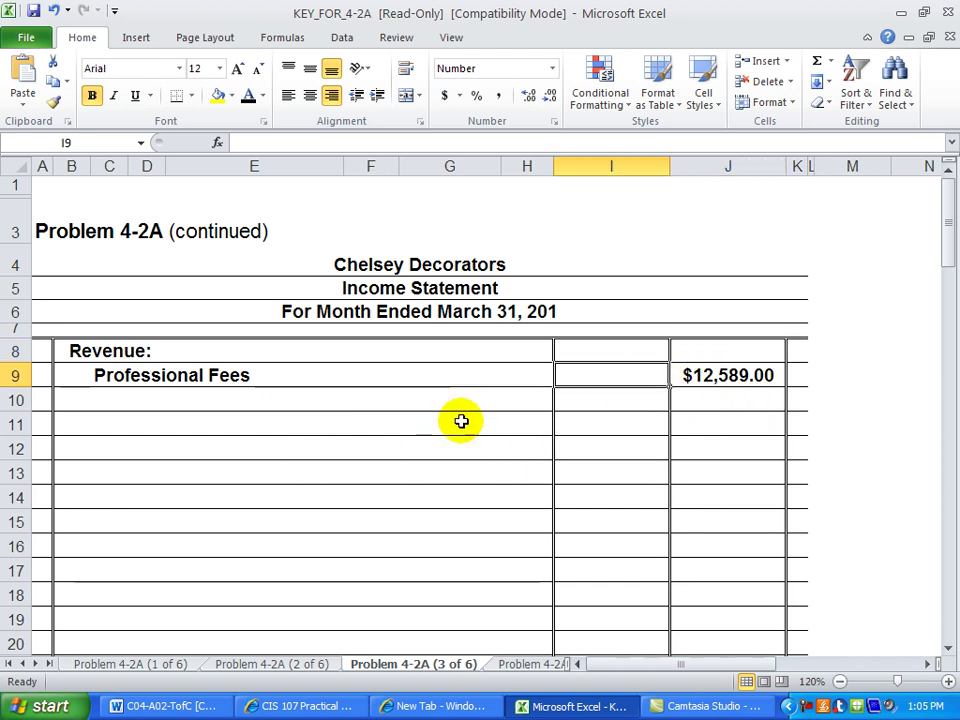
{"action": "left_click", "coordinate": [609, 401]}
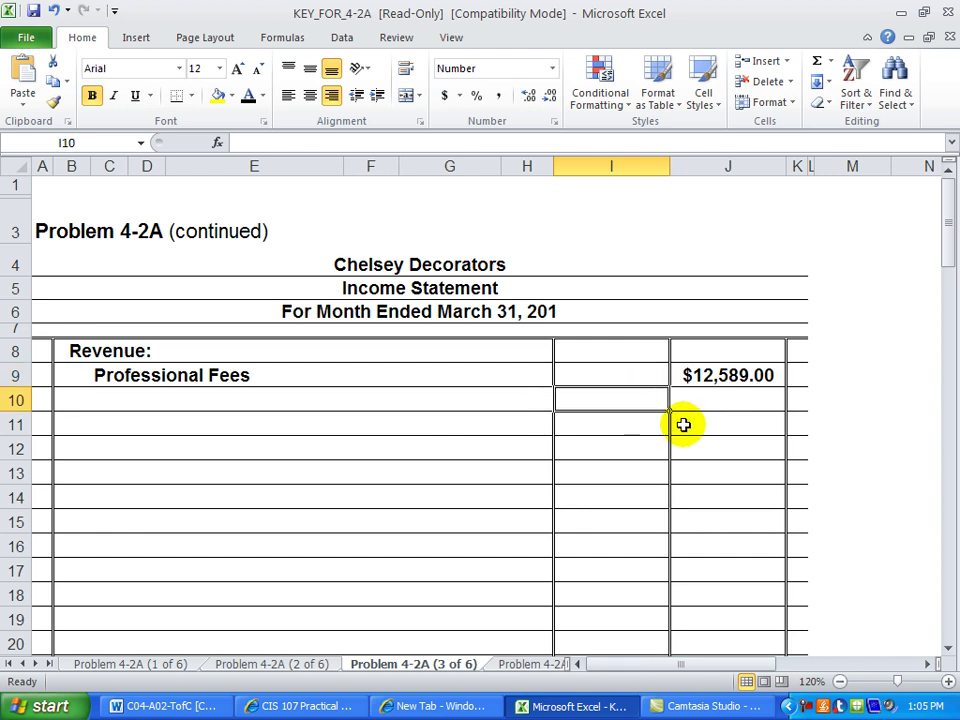
{"action": "left_click", "coordinate": [705, 425]}
{"action": "left_click", "coordinate": [705, 425]}
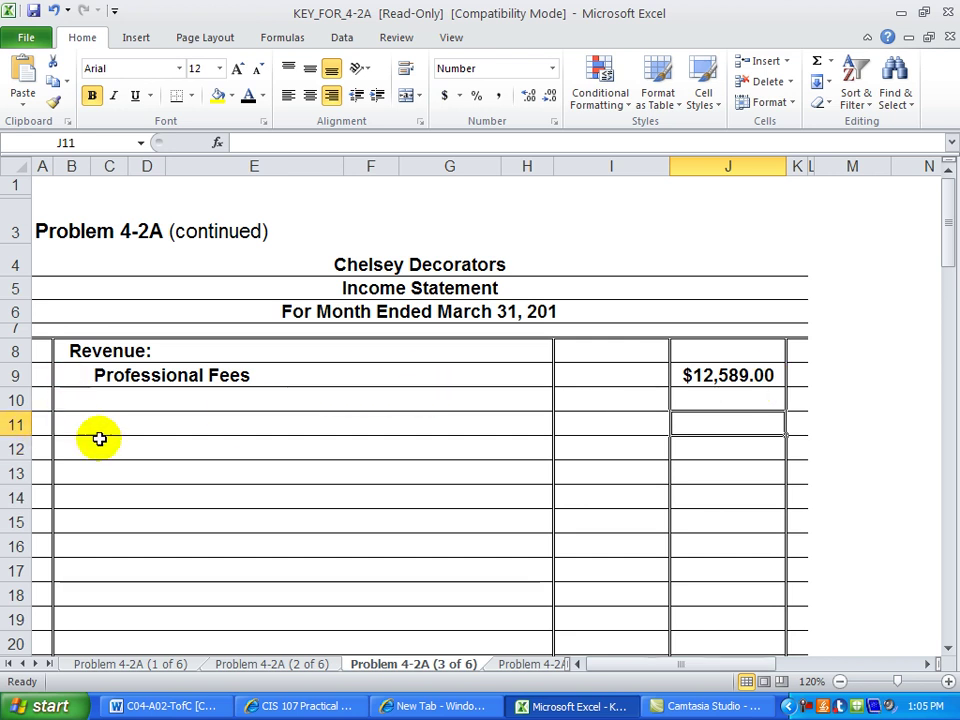
Apply the black font color to the hidden "Expenses:" heading in B10 and the "Salary Expense" label in C11.
{"action": "left_click", "coordinate": [72, 397]}
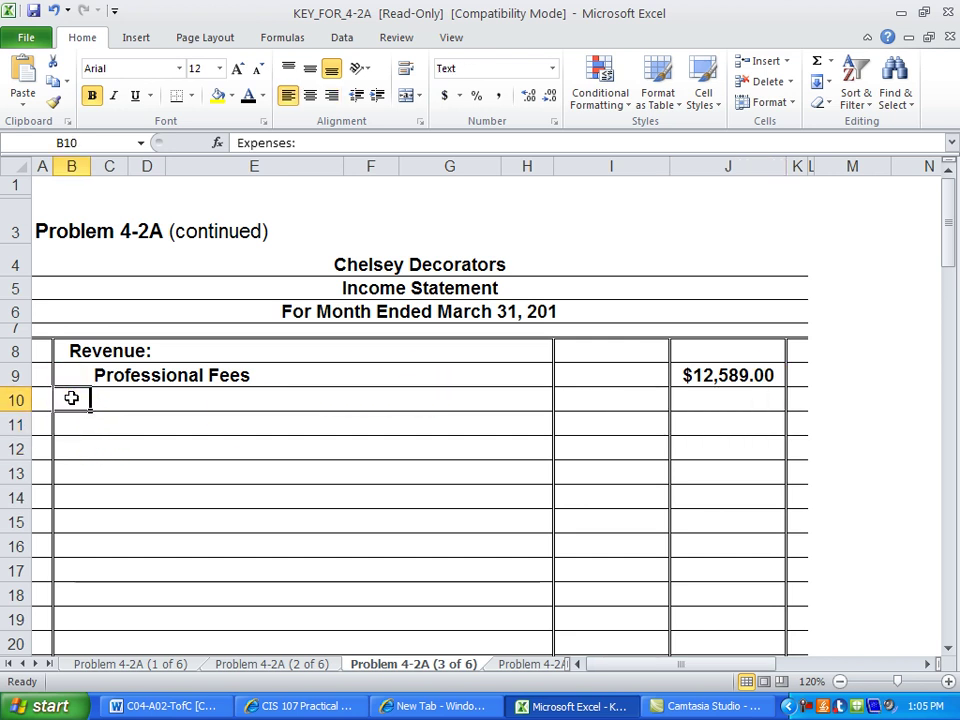
{"action": "left_click", "coordinate": [248, 96]}
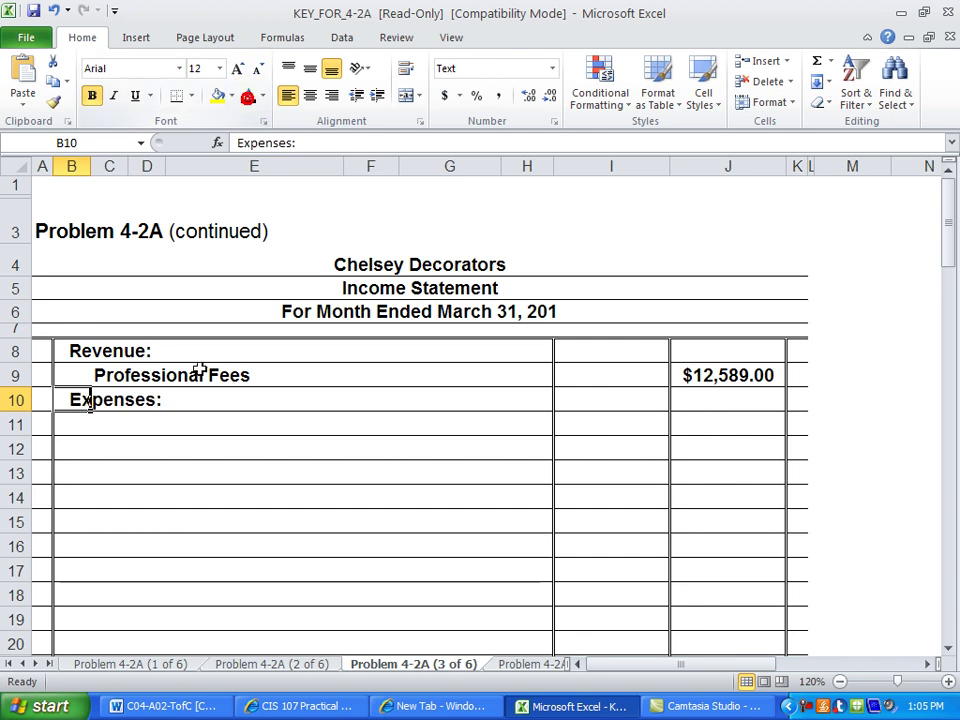
{"action": "left_click", "coordinate": [101, 423]}
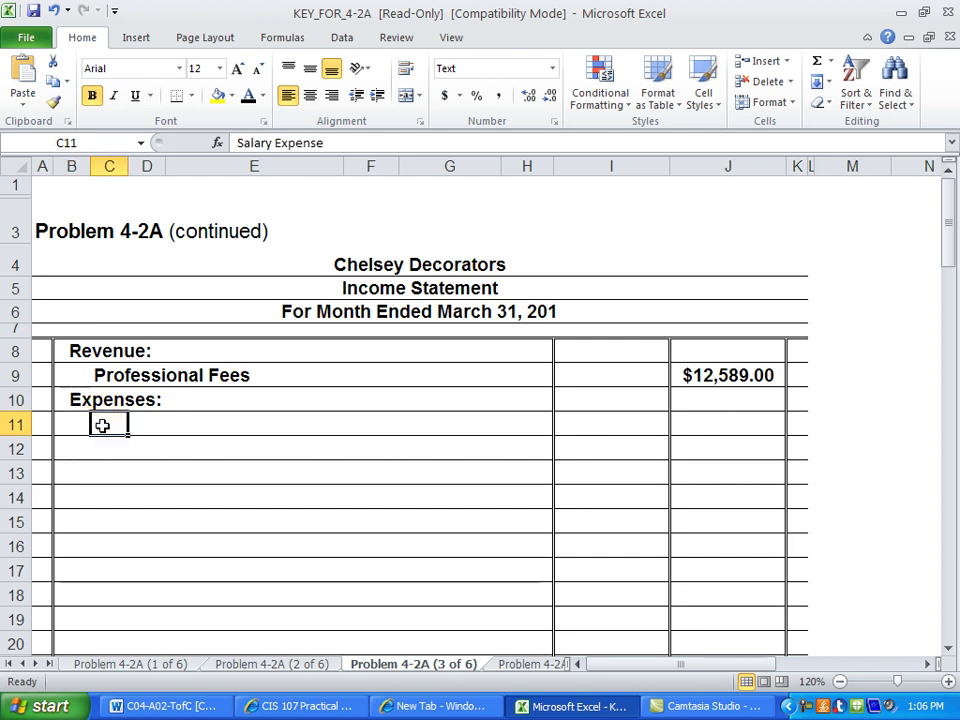
{"action": "left_click", "coordinate": [248, 98]}
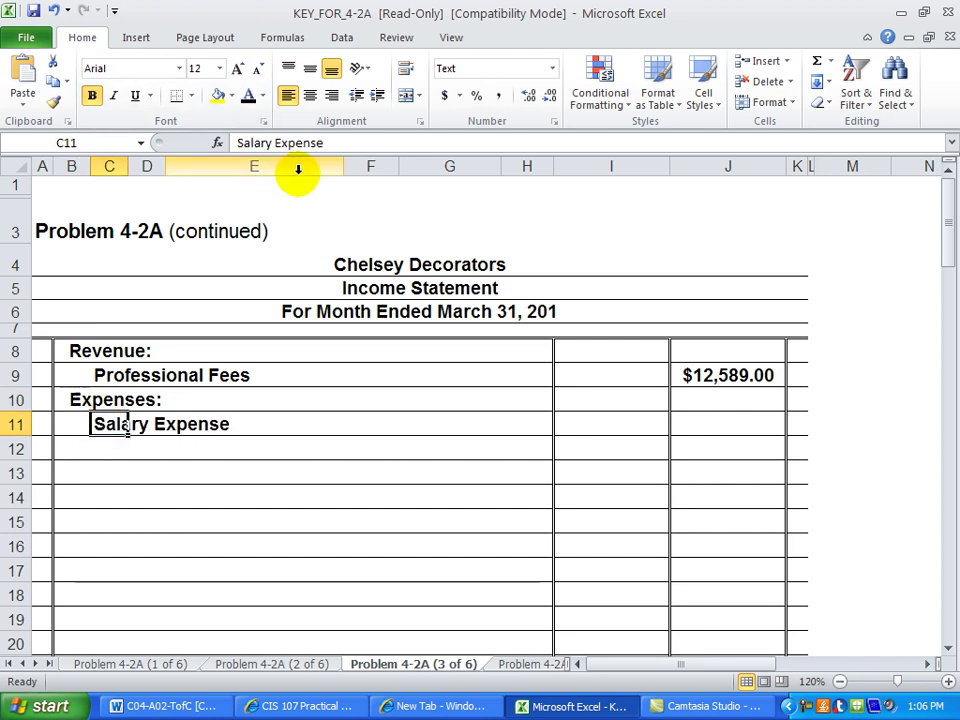
Apply the black font color to the salary amount in I11, the "Rent Expense" label in C12 and its amount in I12.
{"action": "left_click", "coordinate": [604, 417]}
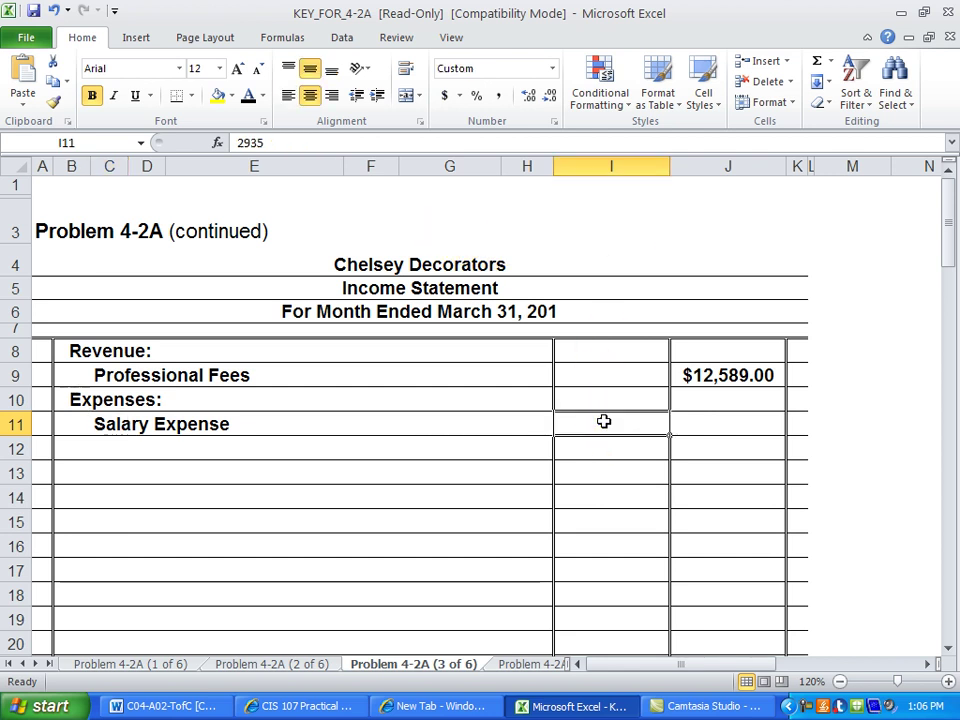
{"action": "left_click", "coordinate": [248, 99]}
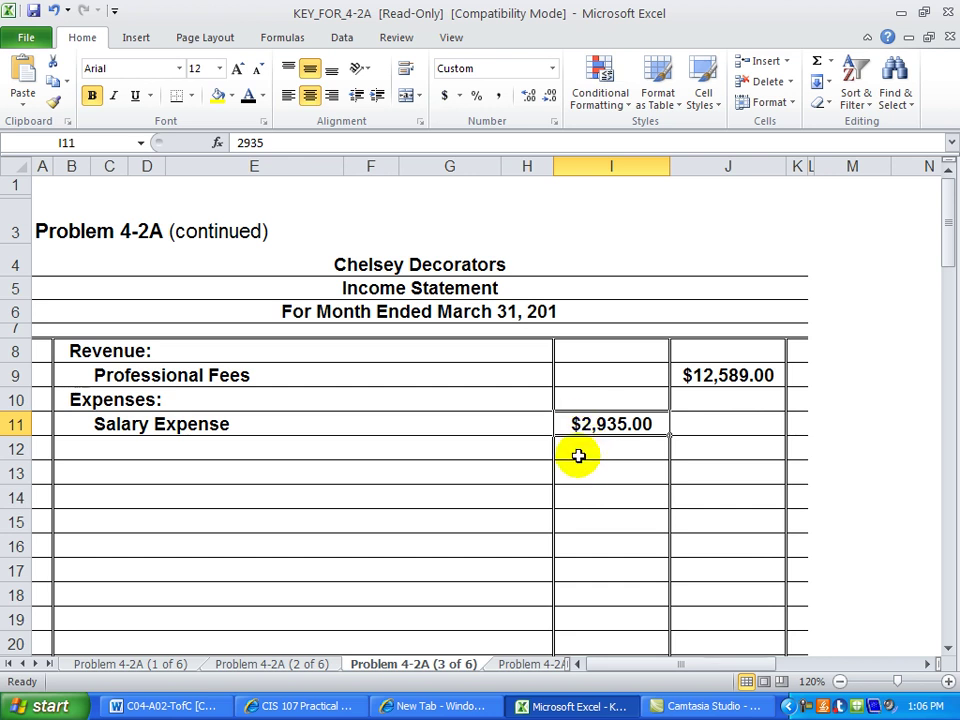
{"action": "left_click", "coordinate": [103, 448]}
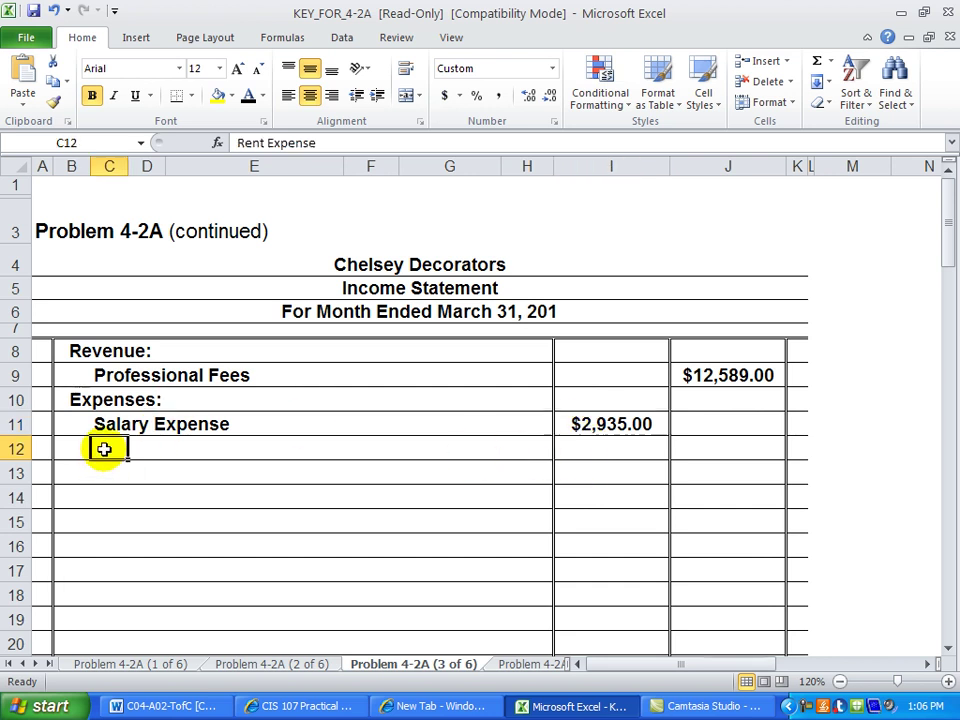
{"action": "left_click", "coordinate": [248, 97]}
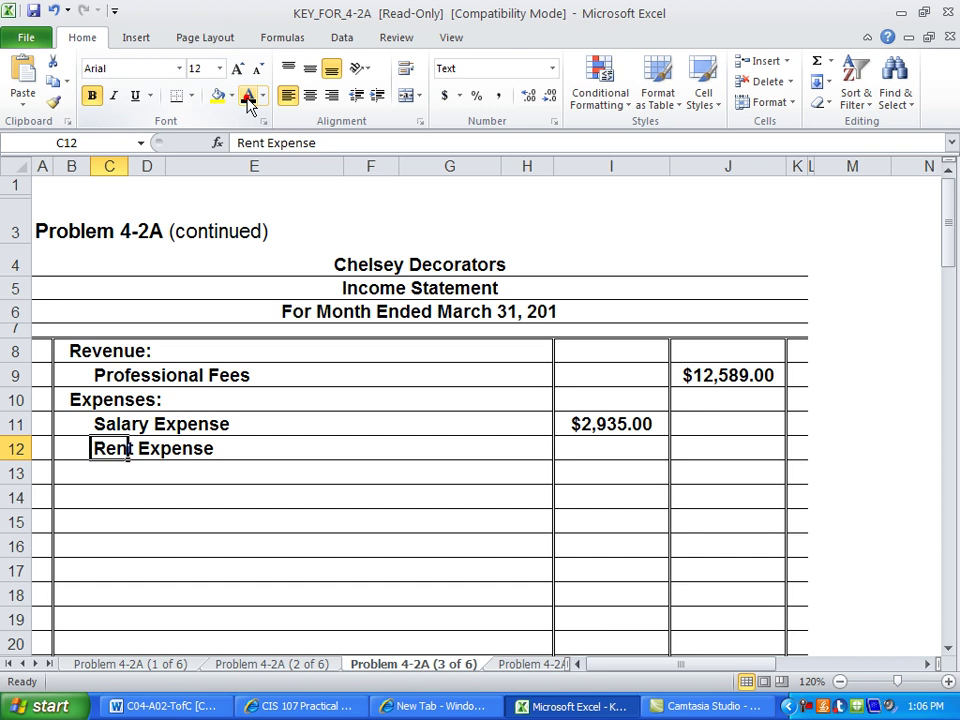
{"action": "left_click", "coordinate": [619, 449]}
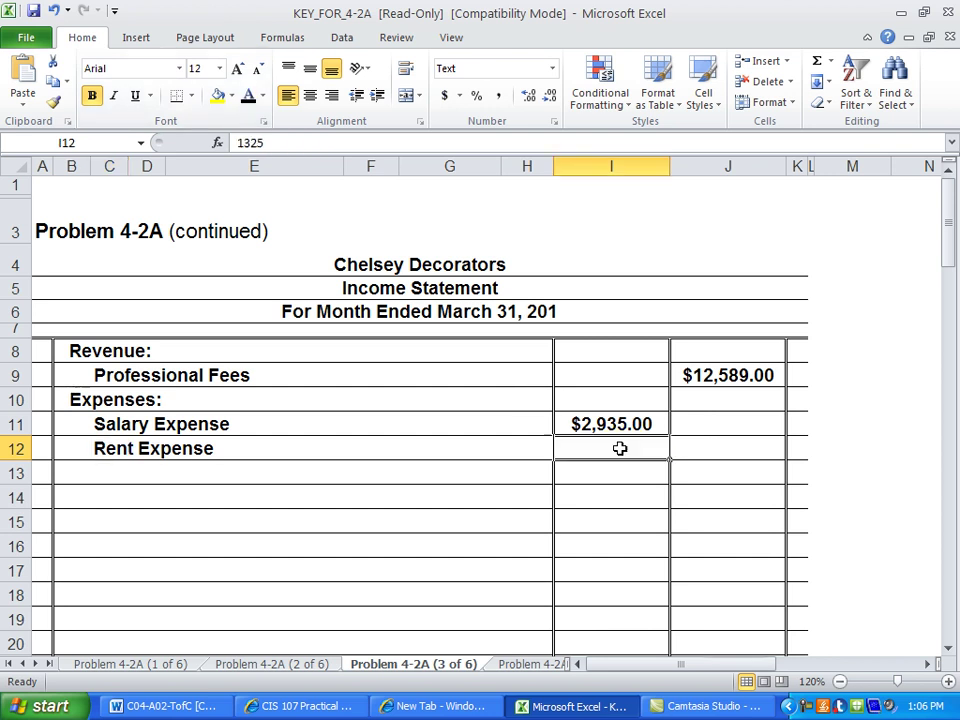
{"action": "left_click", "coordinate": [248, 97]}
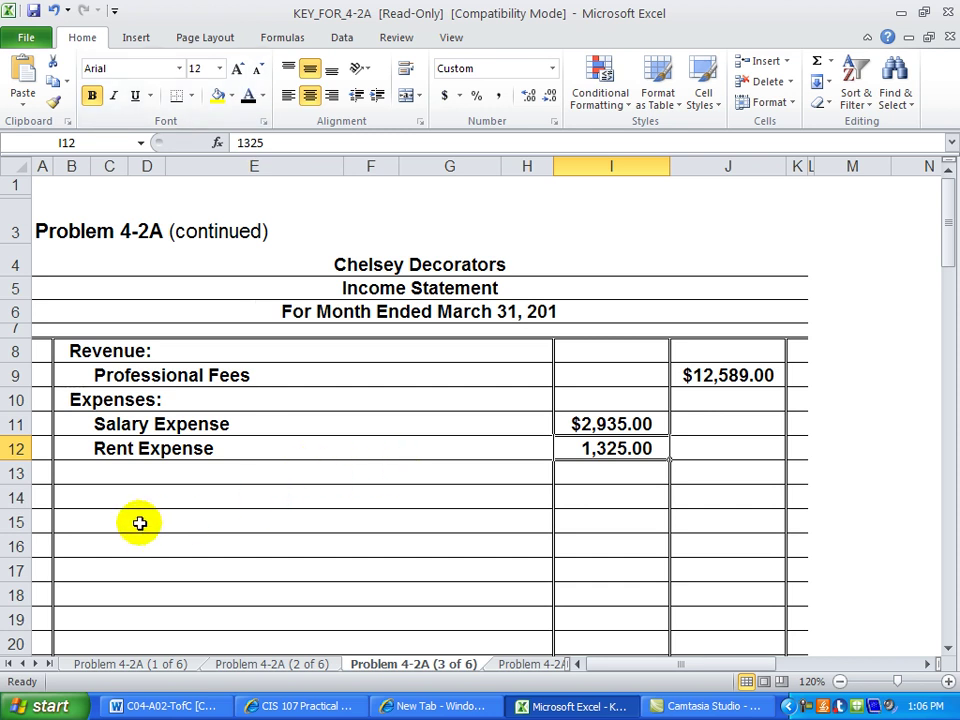
Reveal the "Travel Expense" and "Utilities Expense" lines in rows 13 and 14 by applying the black font color to their labels and amounts.
{"action": "left_click", "coordinate": [107, 473]}
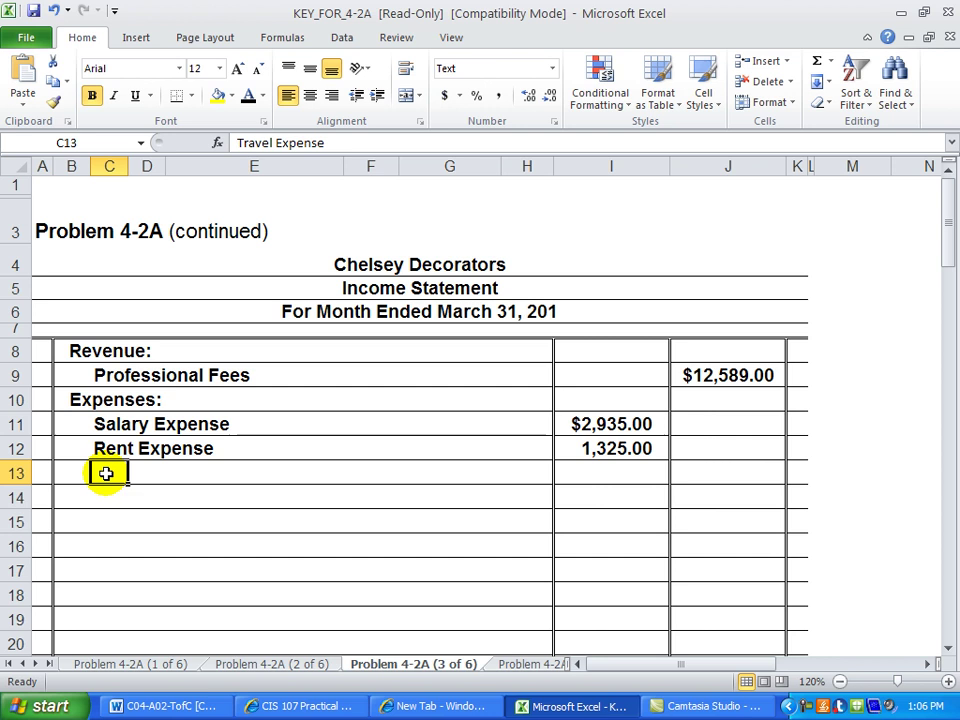
{"action": "left_click", "coordinate": [247, 96]}
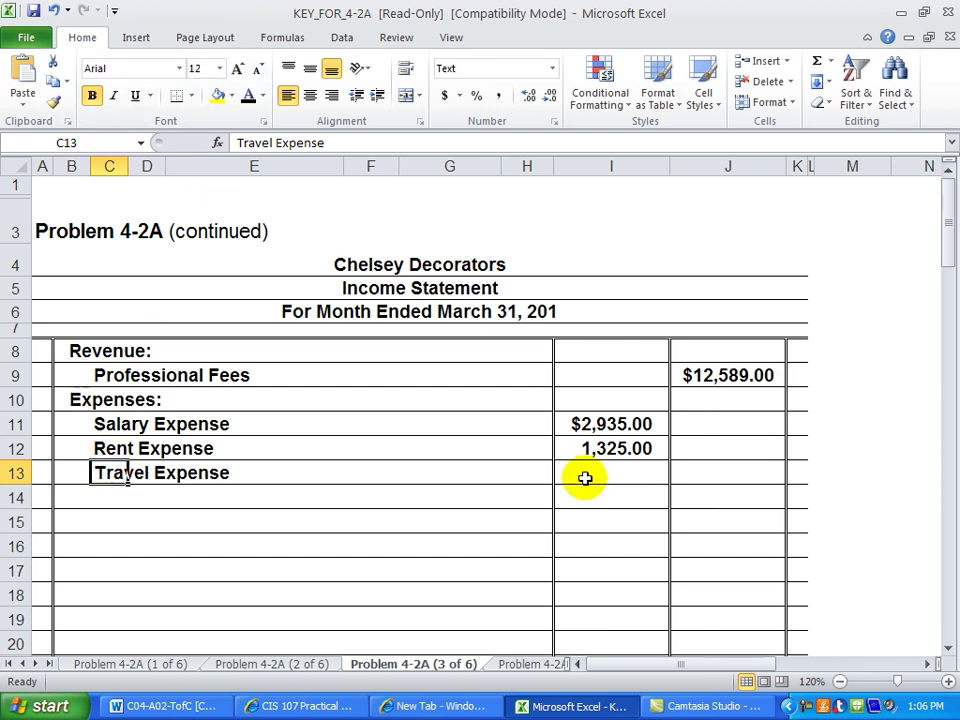
{"action": "left_click", "coordinate": [585, 478]}
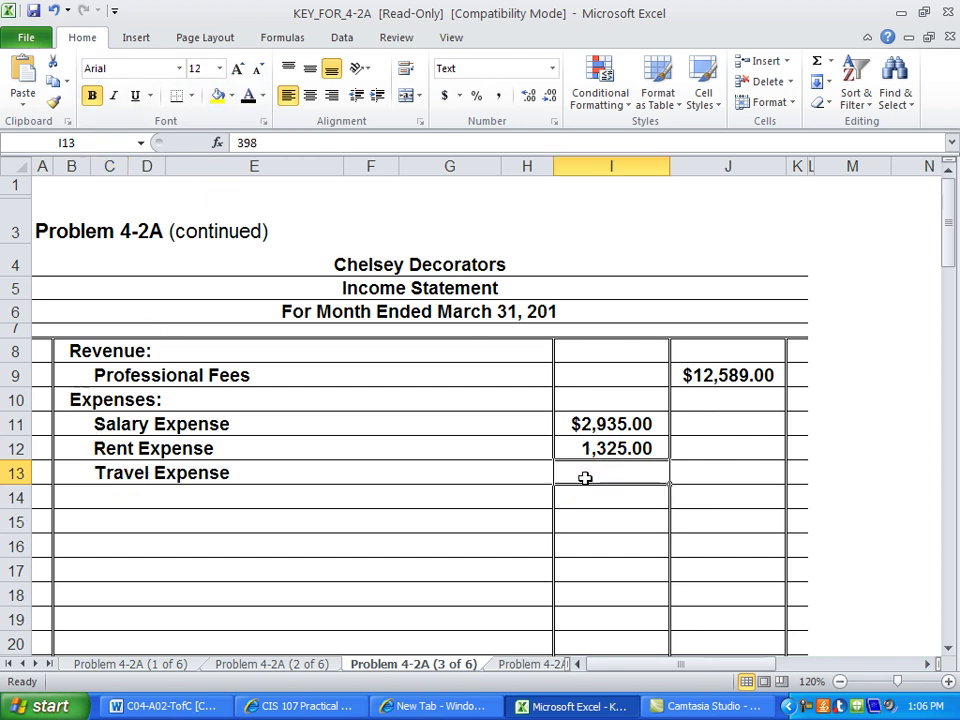
{"action": "left_click", "coordinate": [249, 101]}
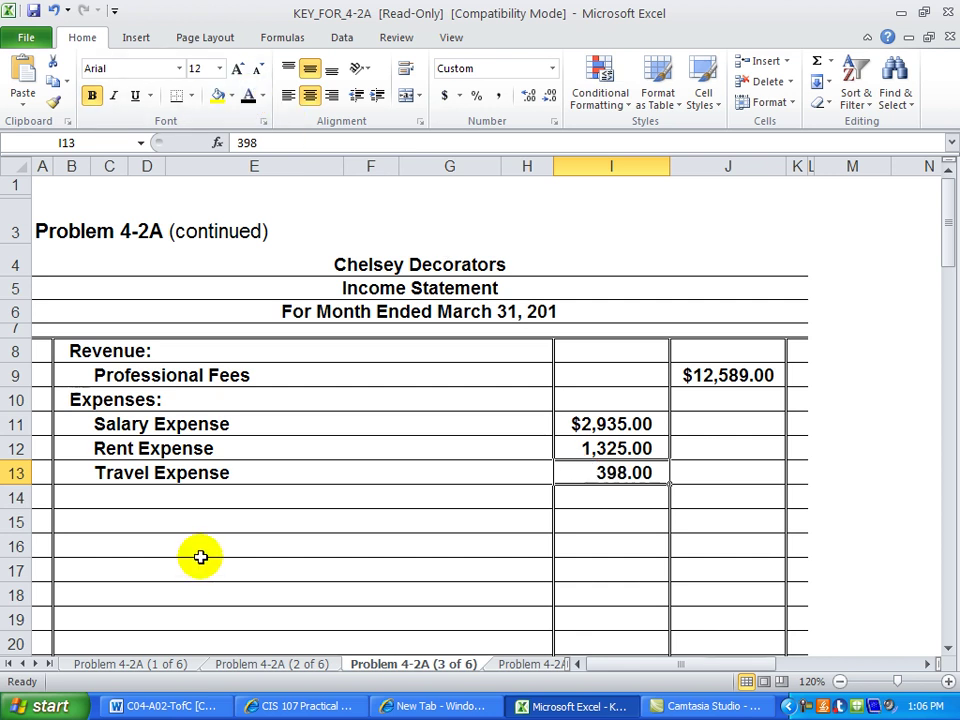
{"action": "left_click", "coordinate": [116, 497]}
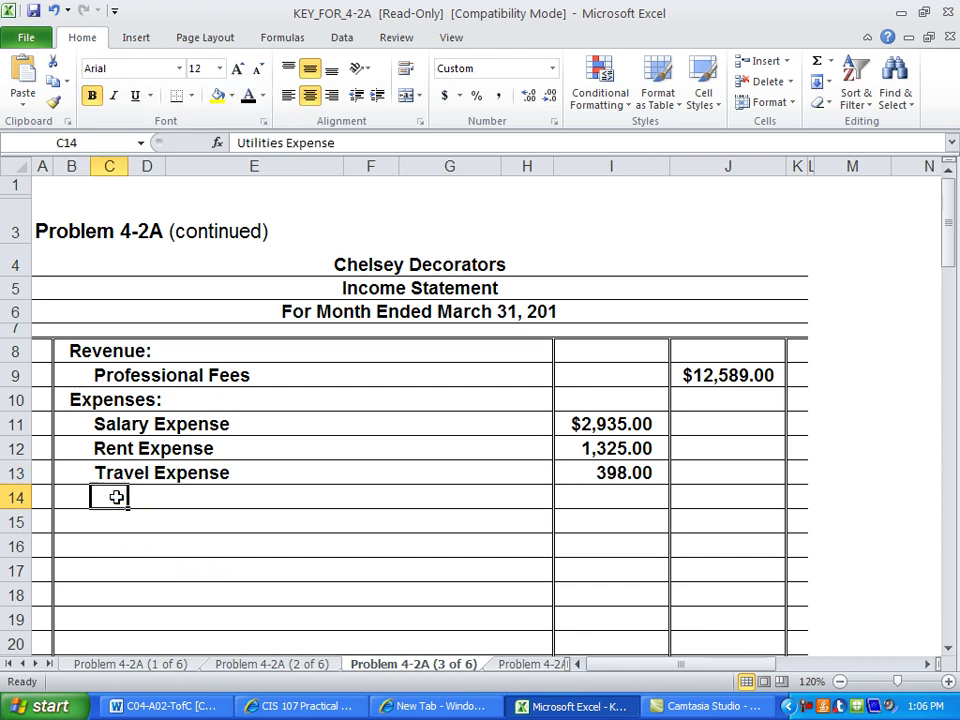
{"action": "left_click", "coordinate": [249, 101]}
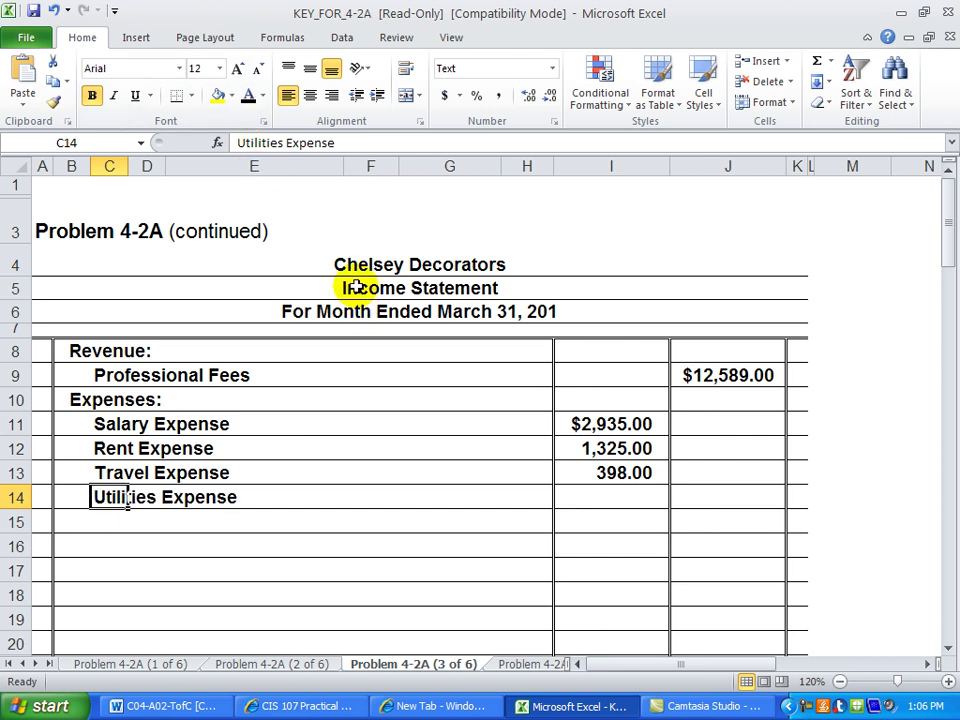
{"action": "left_click", "coordinate": [582, 496]}
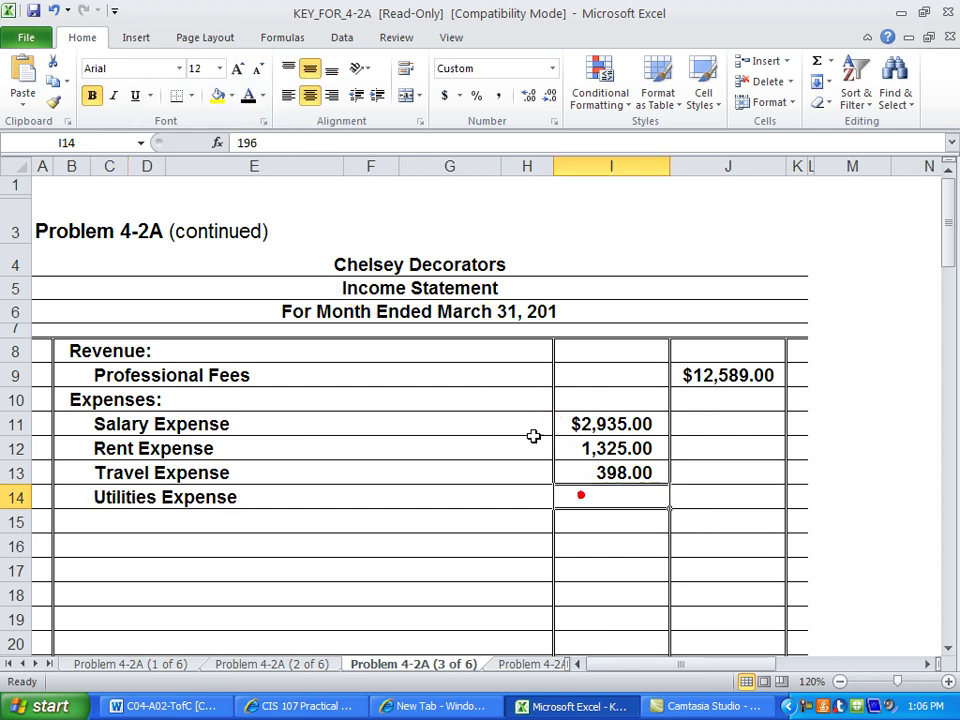
{"action": "left_click", "coordinate": [247, 100]}
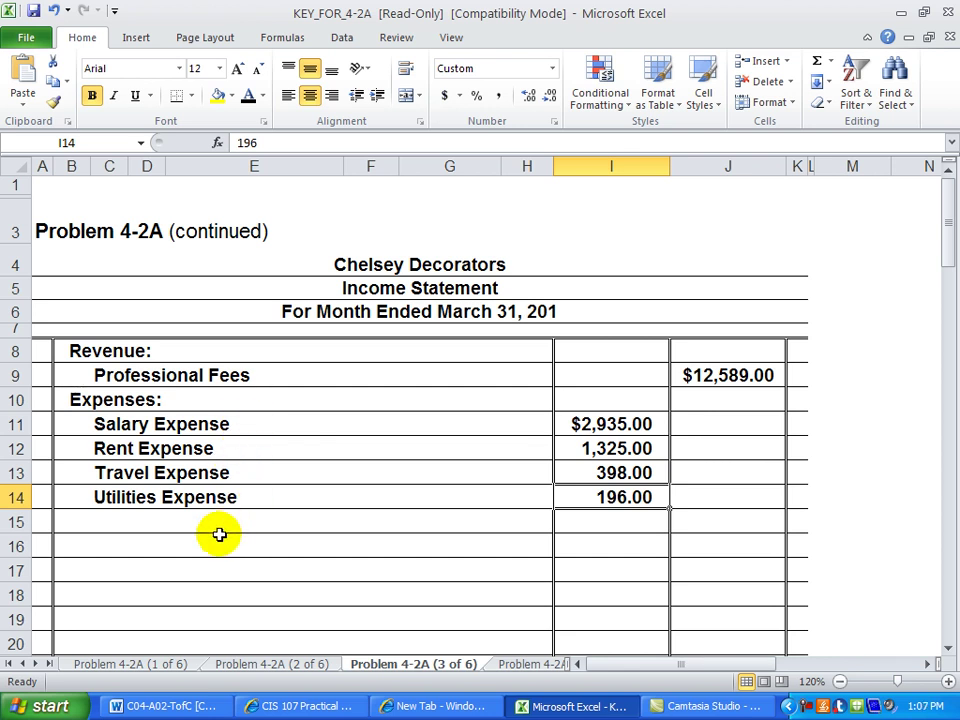
Reveal the "Advertising Expense" and "Supplies Expense" labels in C15 and C16 and their column I amounts with the black font color.
{"action": "left_click", "coordinate": [100, 517]}
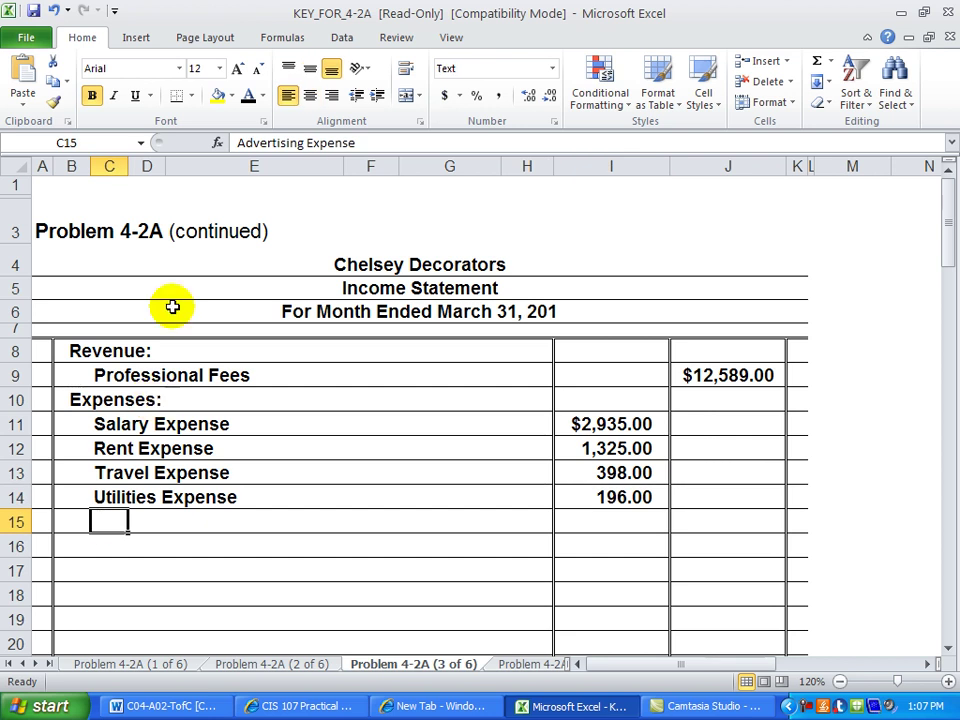
{"action": "left_click", "coordinate": [249, 97]}
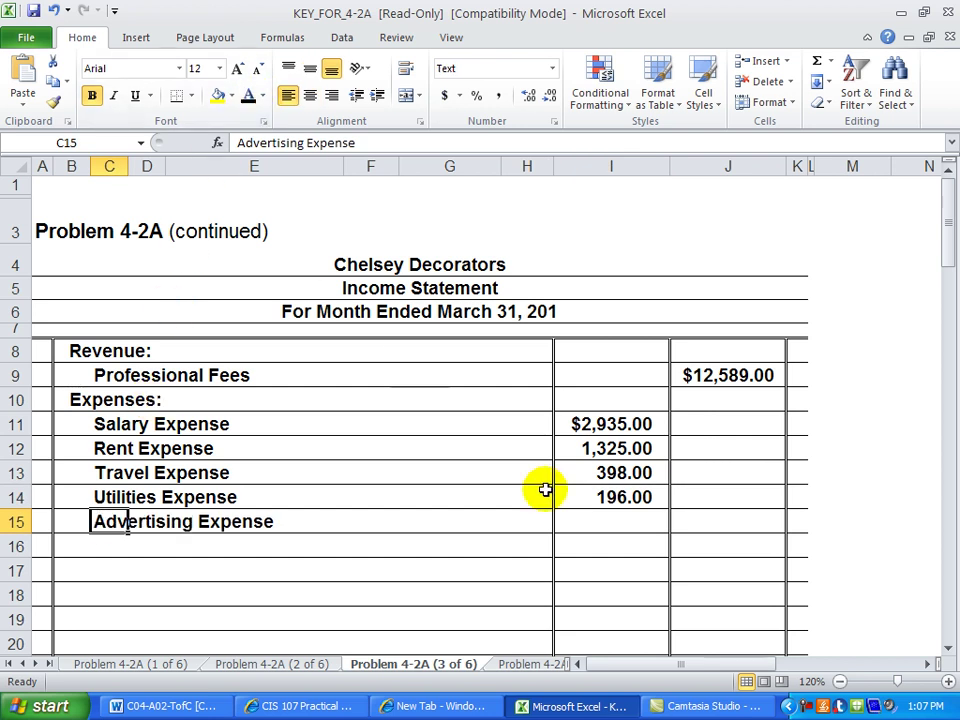
{"action": "left_click", "coordinate": [613, 520]}
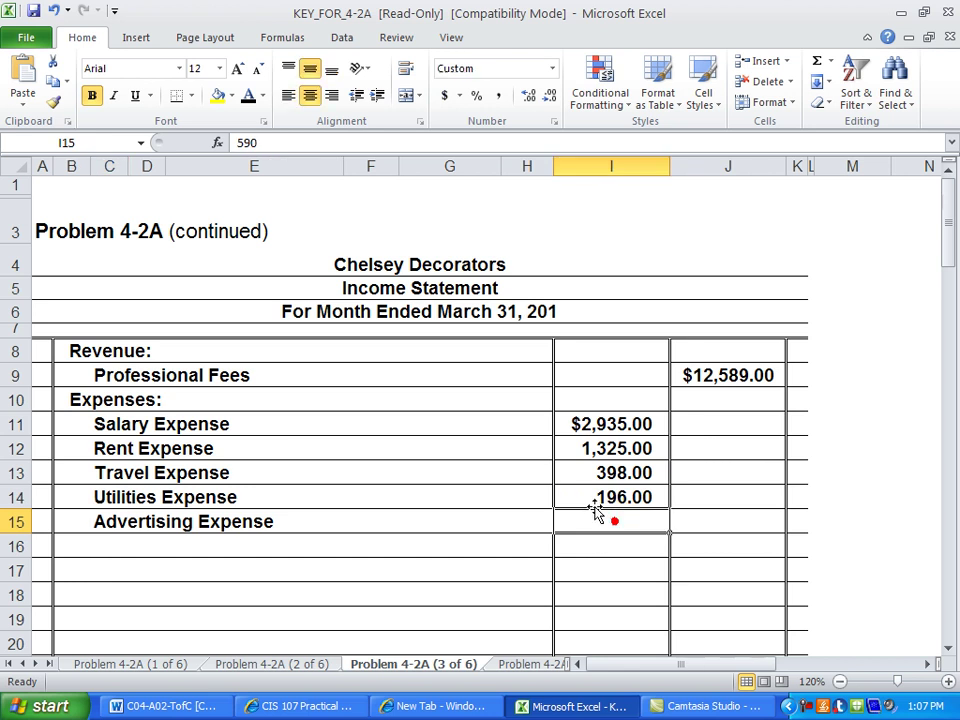
{"action": "left_click", "coordinate": [250, 103]}
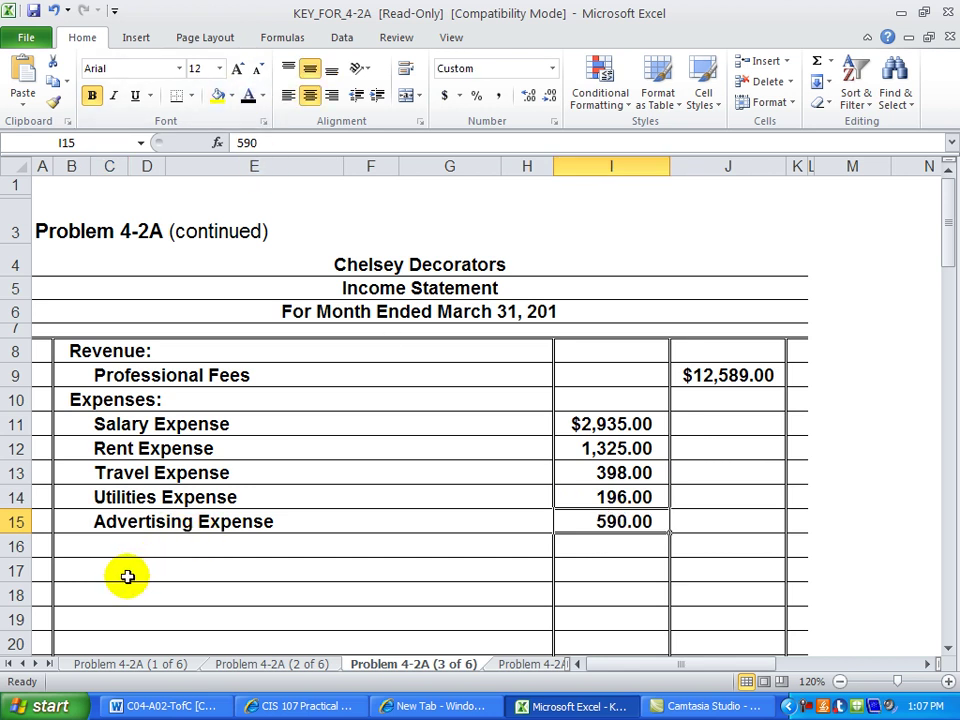
{"action": "left_click", "coordinate": [112, 549]}
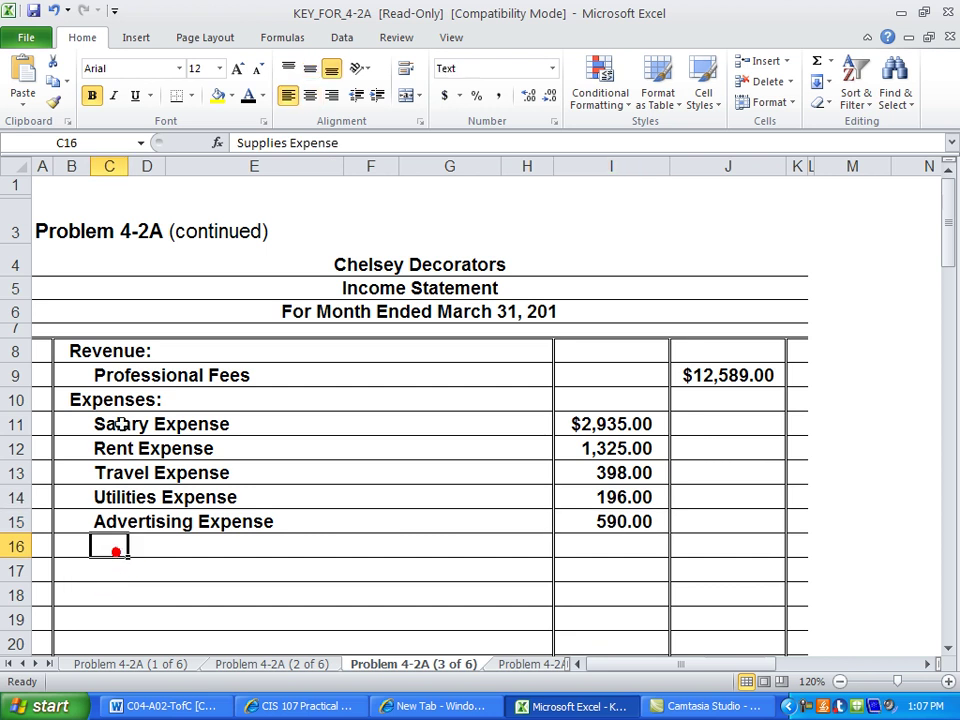
{"action": "left_click", "coordinate": [247, 100]}
{"action": "left_click", "coordinate": [585, 546]}
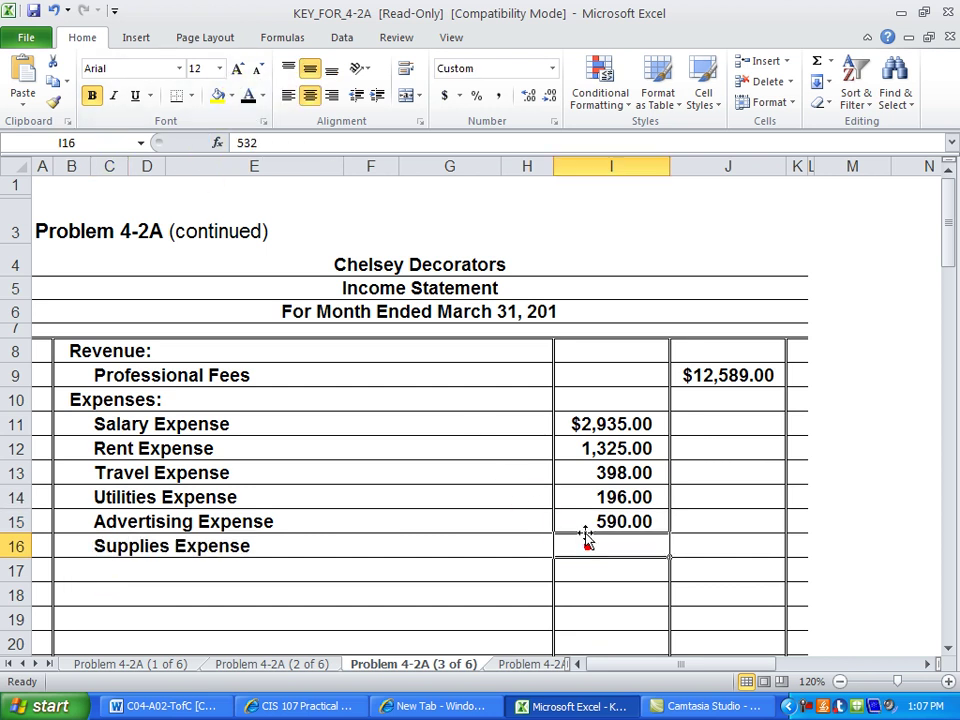
{"action": "left_click", "coordinate": [249, 99]}
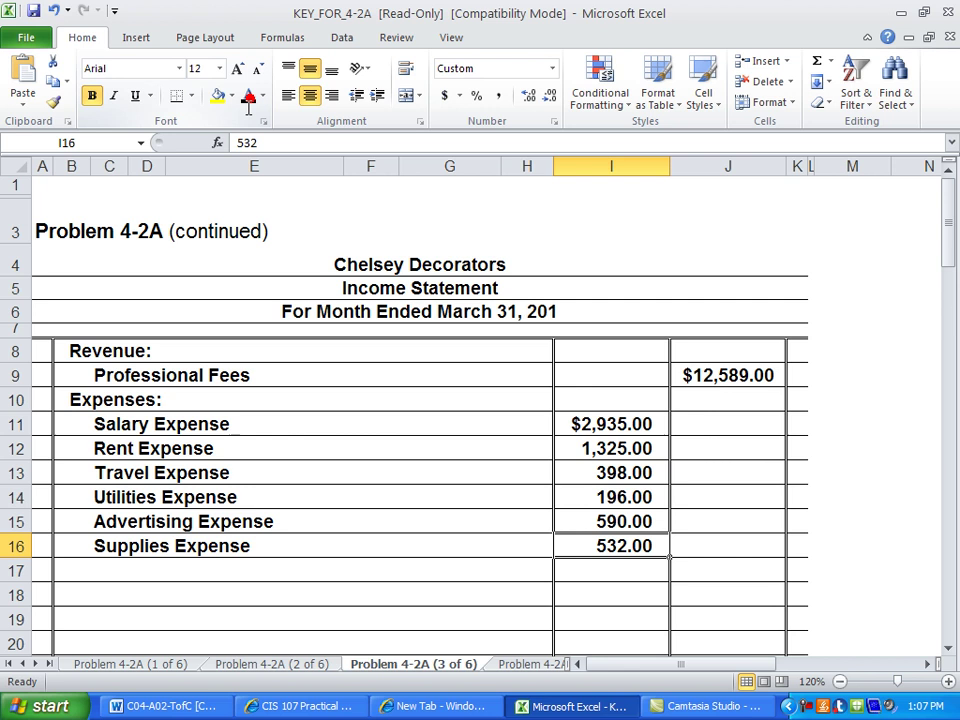
Apply the black font color to the "Insurance Expense" and "Depreciation Expense, Equipment" labels in C17 and C18 and their amounts in column I.
{"action": "left_click", "coordinate": [112, 571]}
{"action": "left_click", "coordinate": [249, 99]}
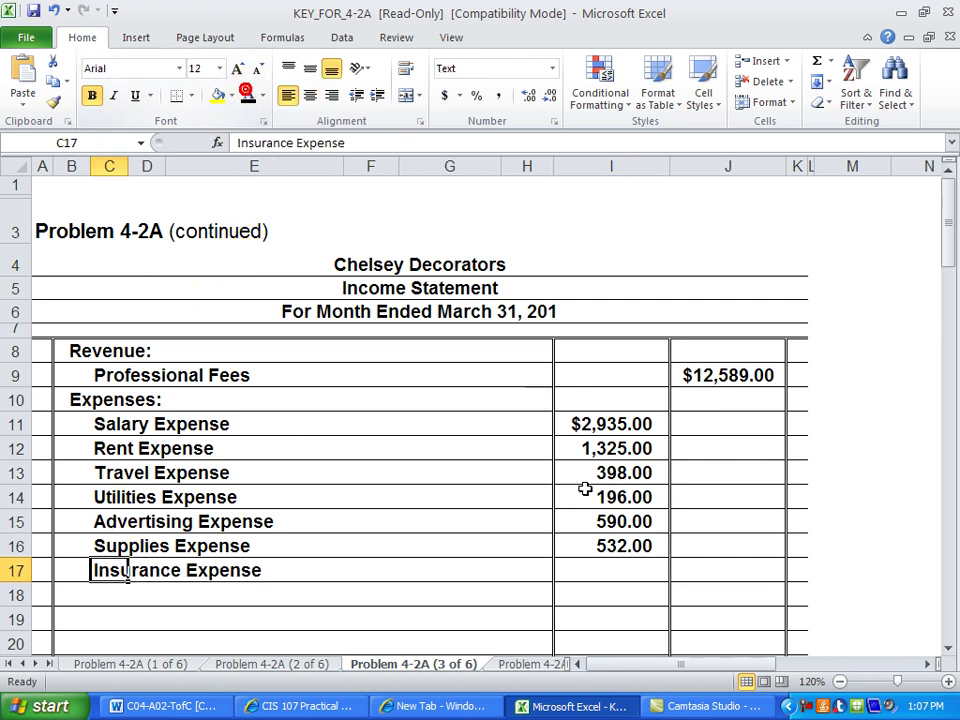
{"action": "left_click", "coordinate": [611, 572]}
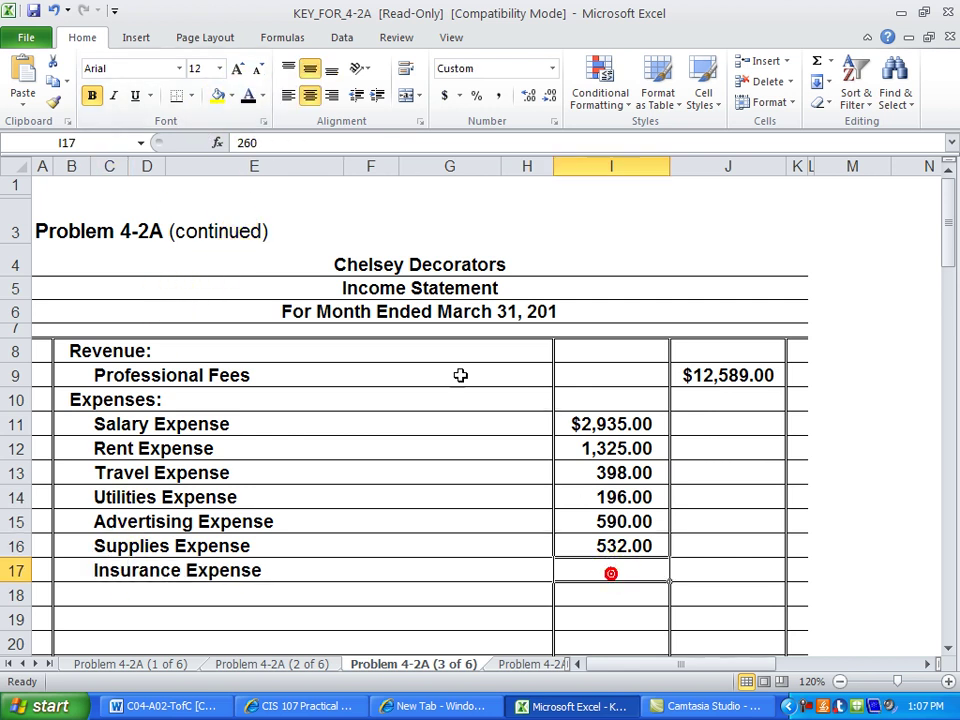
{"action": "left_click", "coordinate": [249, 99]}
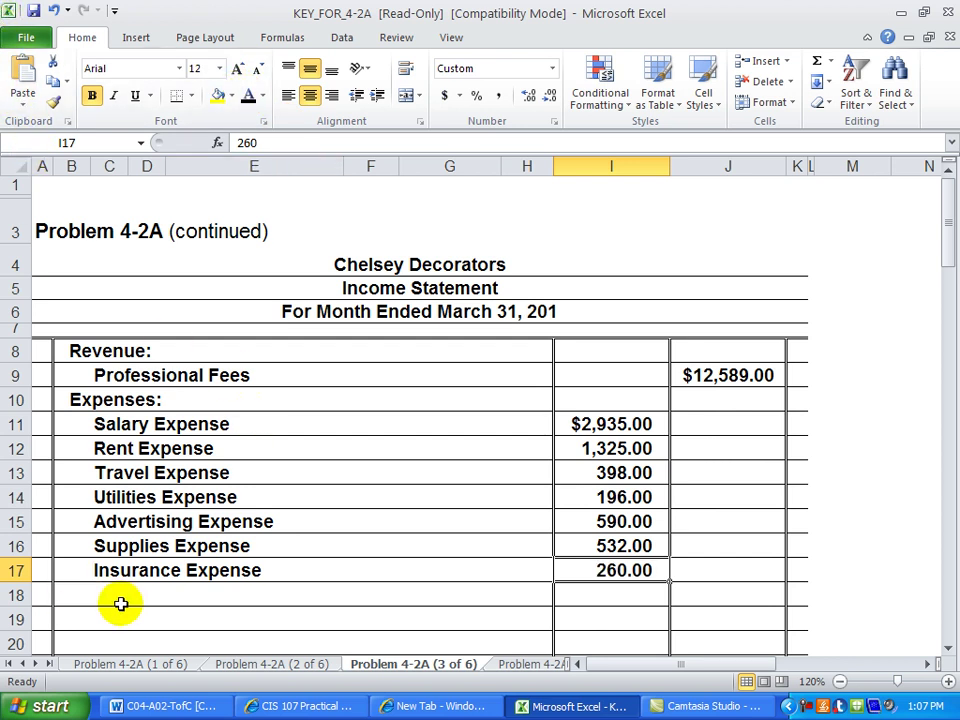
{"action": "left_click", "coordinate": [105, 596]}
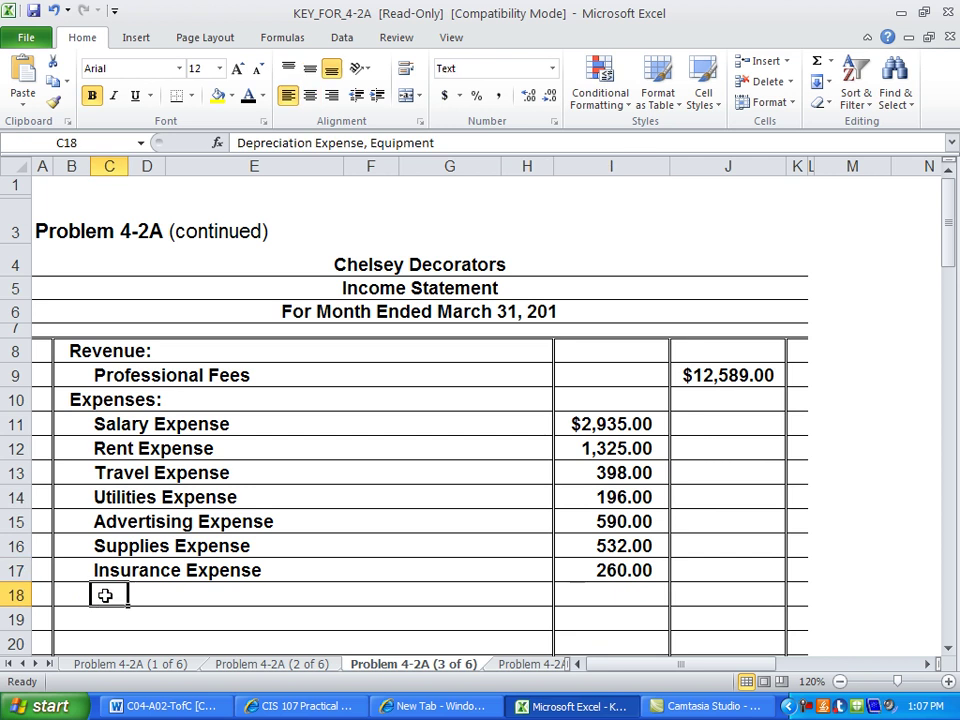
{"action": "left_click", "coordinate": [248, 99]}
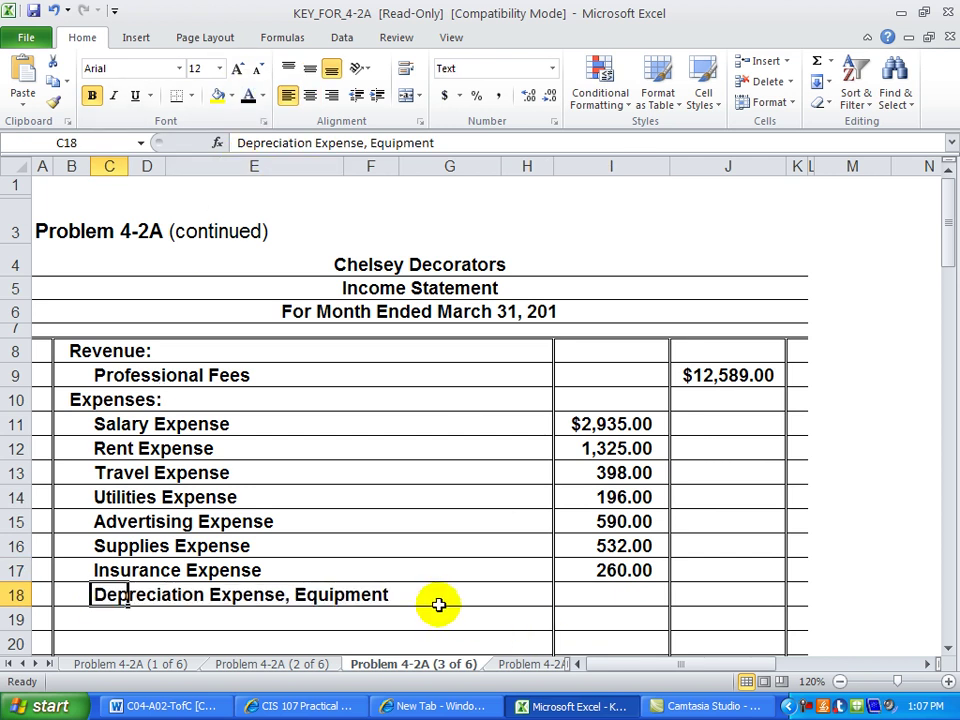
{"action": "left_click", "coordinate": [596, 591]}
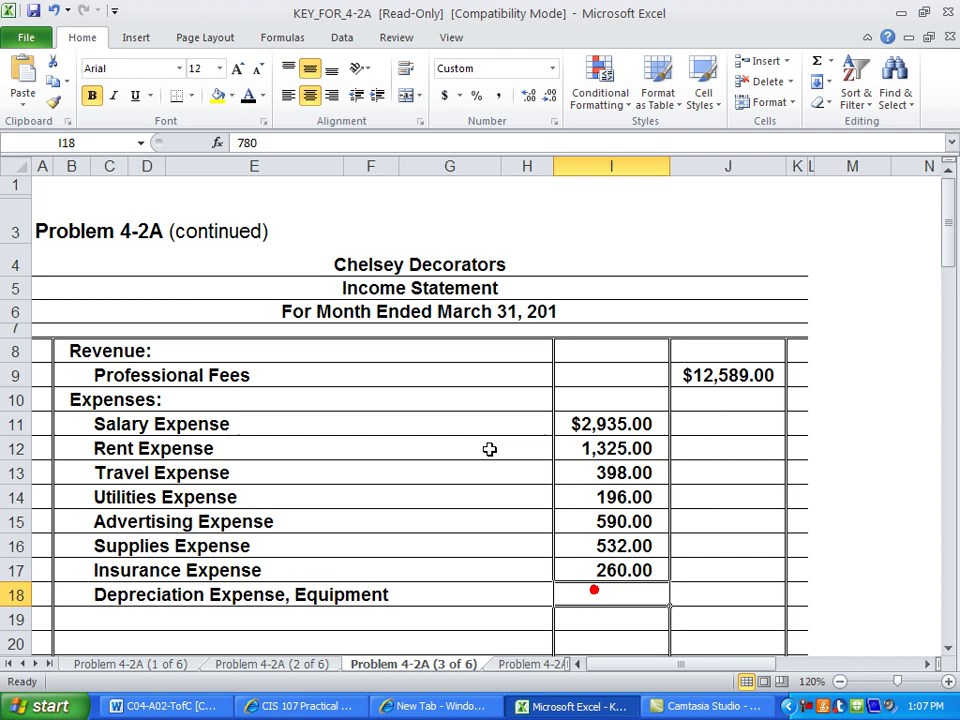
{"action": "left_click", "coordinate": [248, 99]}
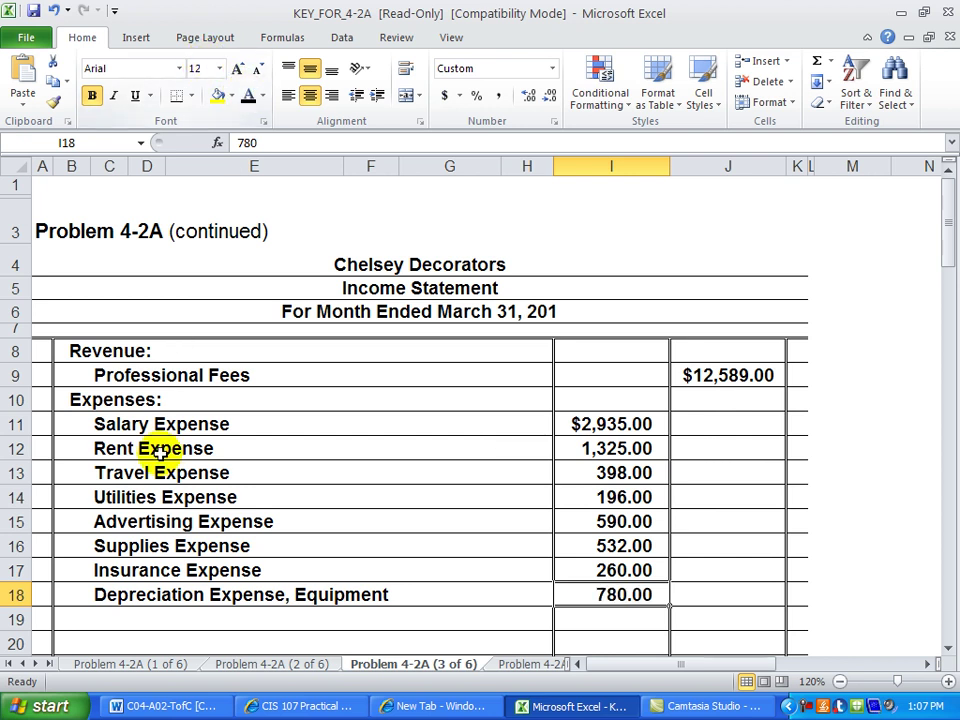
Reveal the "Depreciation Expense, Office Furniture" label in C19 and its amount in I19 by applying the black font color.
{"action": "left_click", "coordinate": [129, 617]}
{"action": "left_click", "coordinate": [107, 617]}
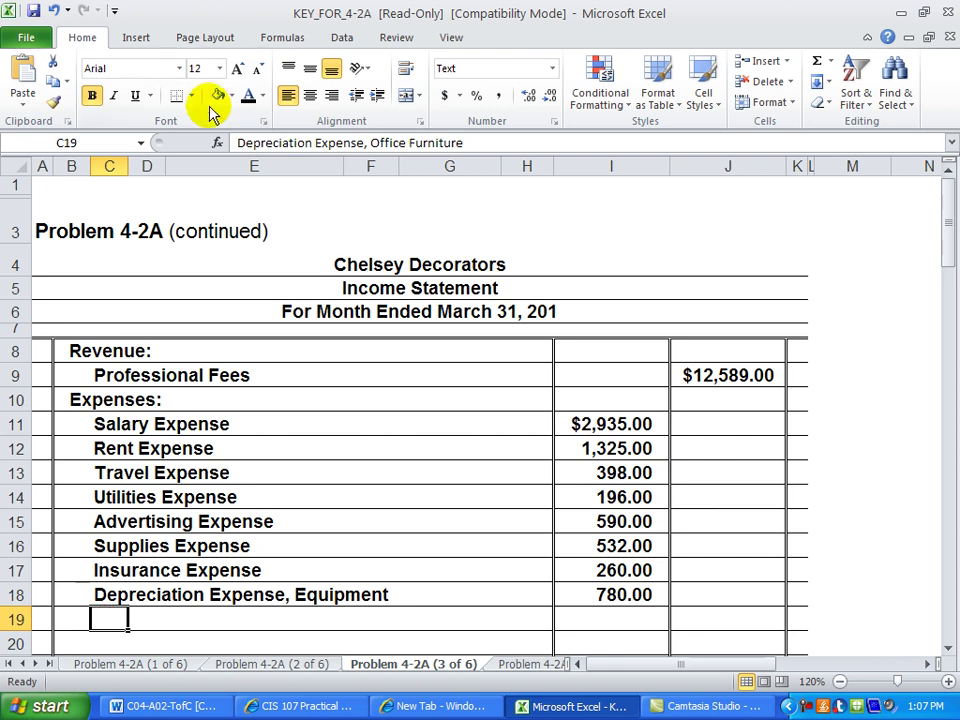
{"action": "left_click", "coordinate": [248, 97]}
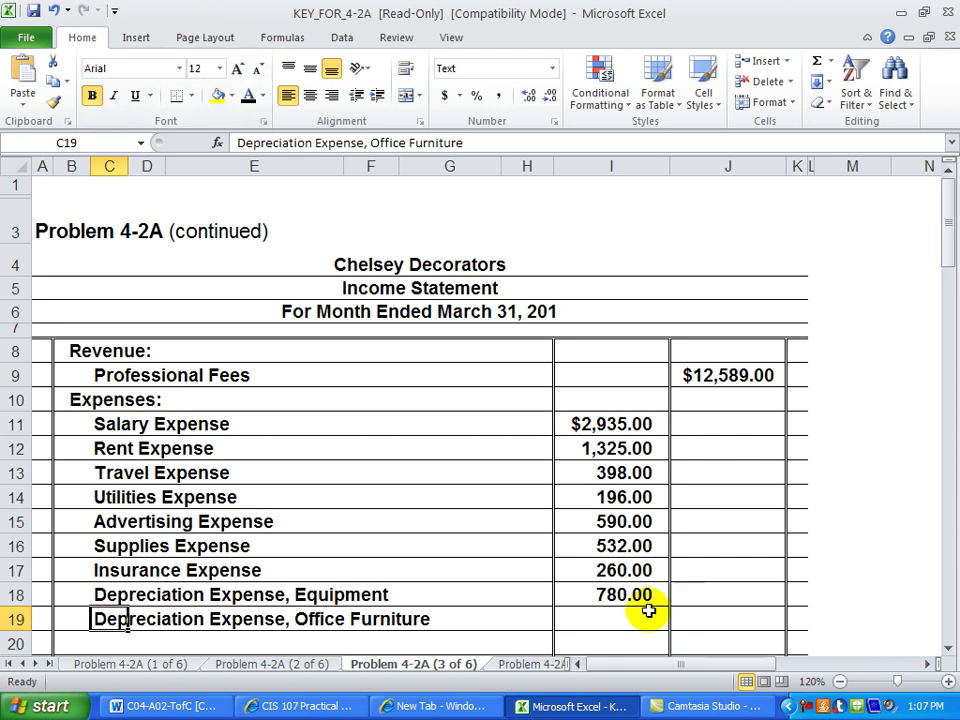
{"action": "left_click", "coordinate": [604, 617]}
{"action": "left_click", "coordinate": [248, 97]}
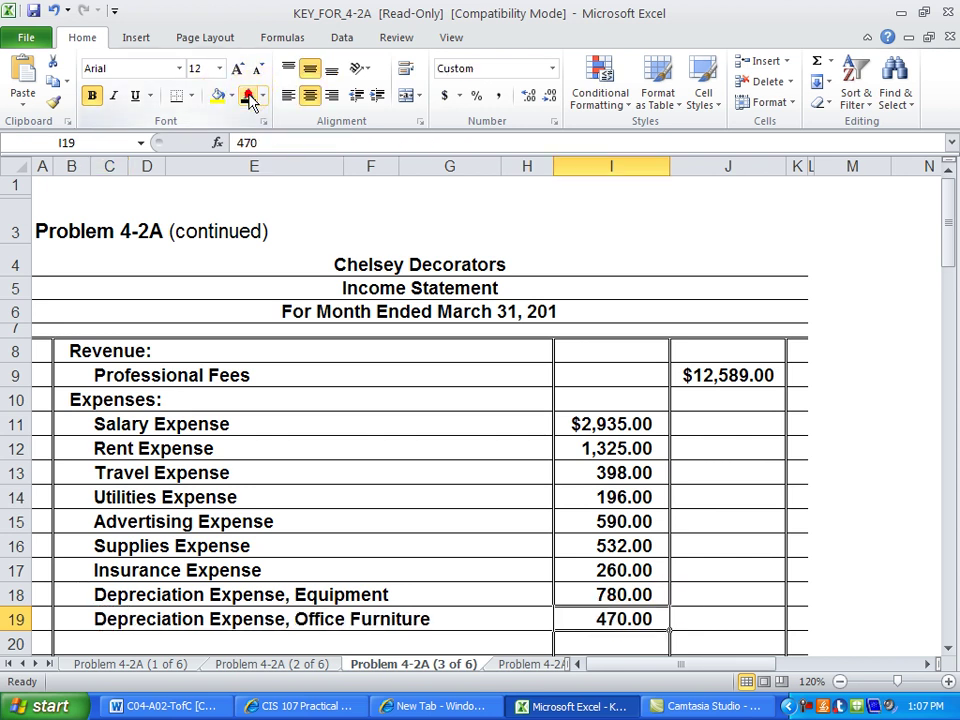
Reveal the "Depreciation Expense, Truck" label in C20 and its amount in I20 by applying the black font color.
{"action": "left_click", "coordinate": [948, 648]}
{"action": "left_click", "coordinate": [948, 648]}
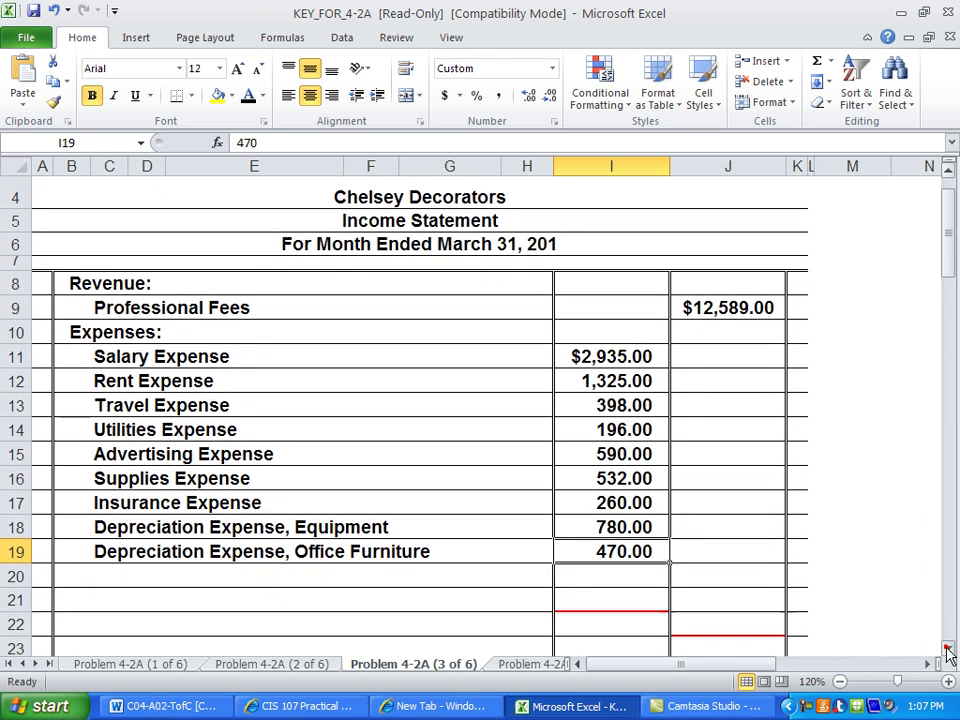
{"action": "left_click", "coordinate": [103, 576]}
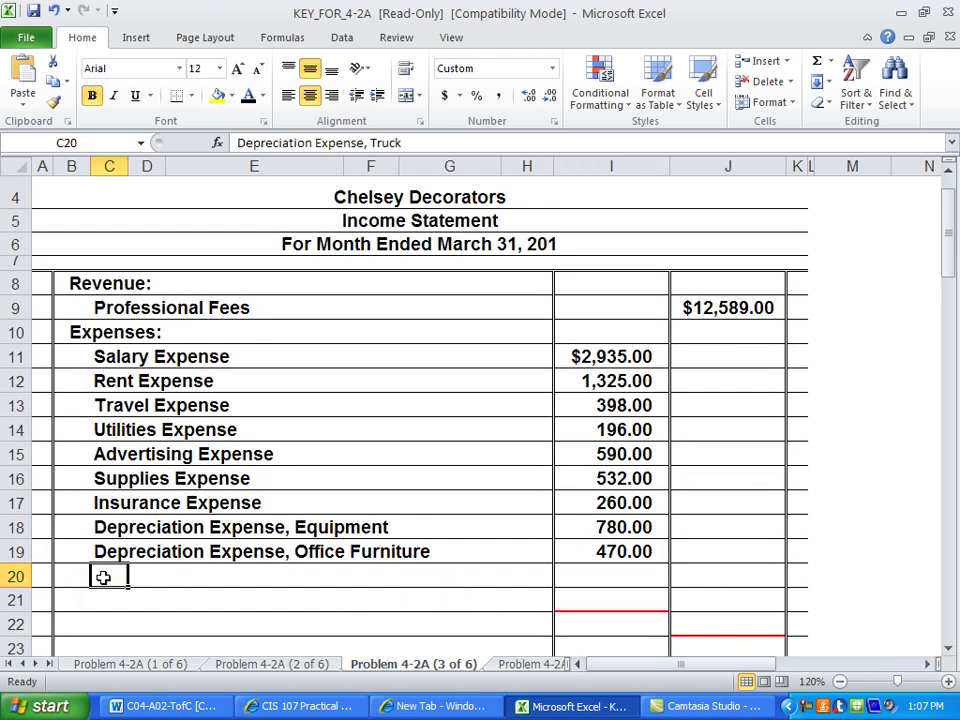
{"action": "left_click", "coordinate": [248, 97]}
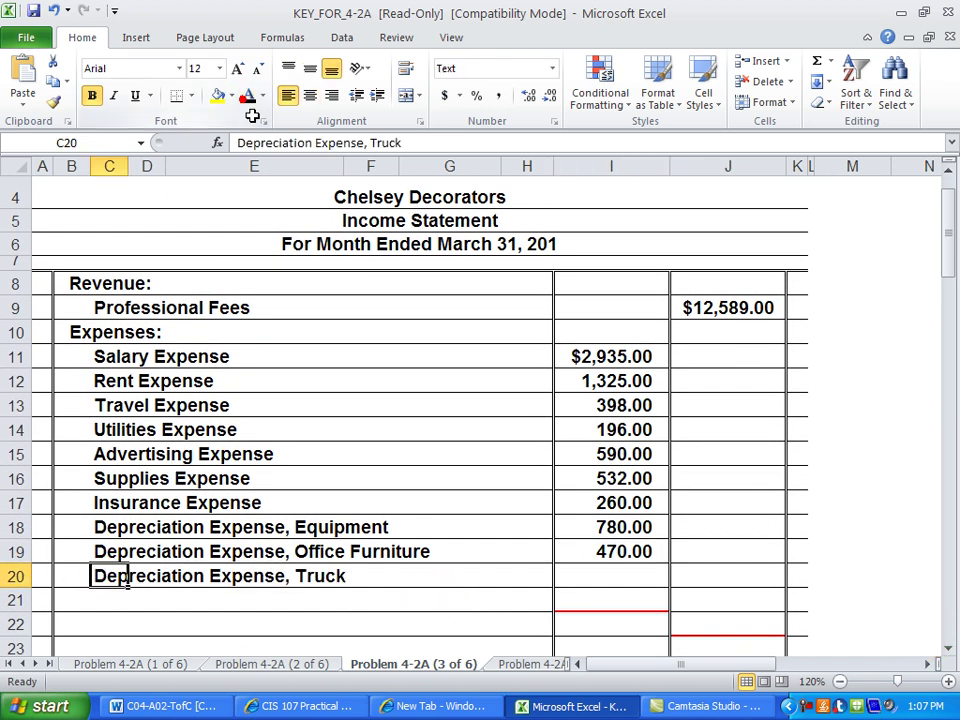
{"action": "left_click", "coordinate": [612, 574]}
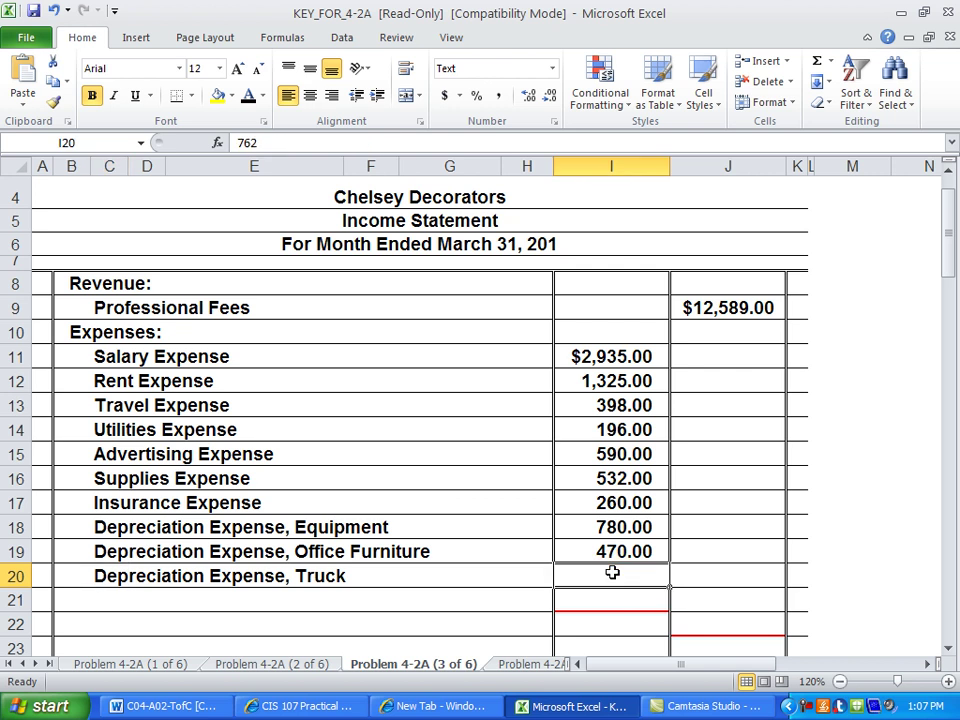
{"action": "left_click", "coordinate": [247, 97]}
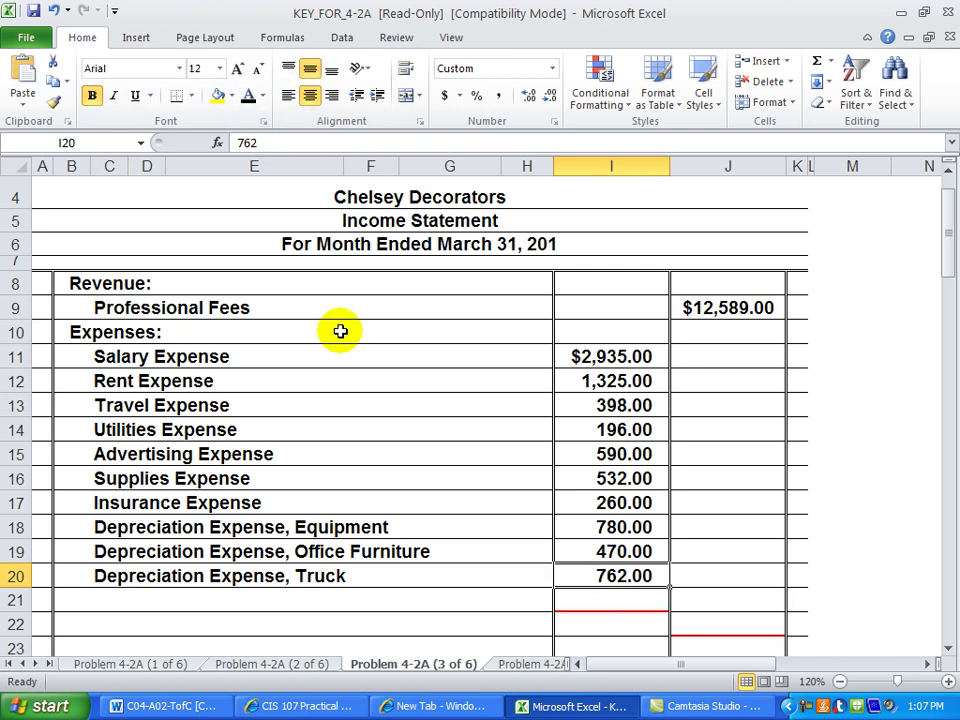
Apply the black font color to the "Miscellaneous Expense" label in C21 and its amount in I21.
{"action": "left_click", "coordinate": [111, 598]}
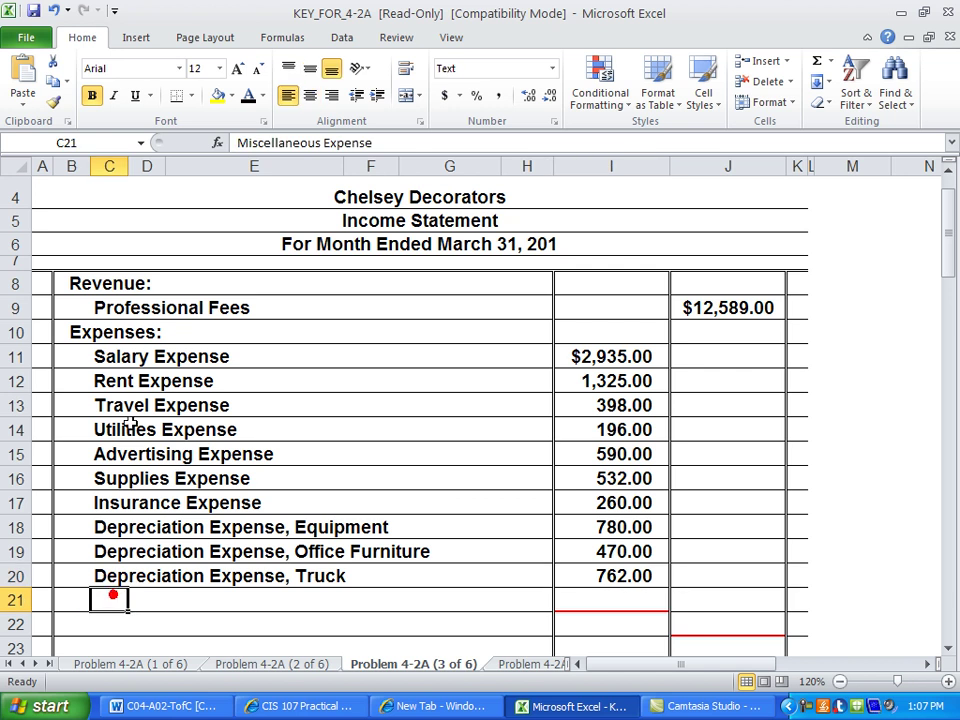
{"action": "left_click", "coordinate": [249, 97]}
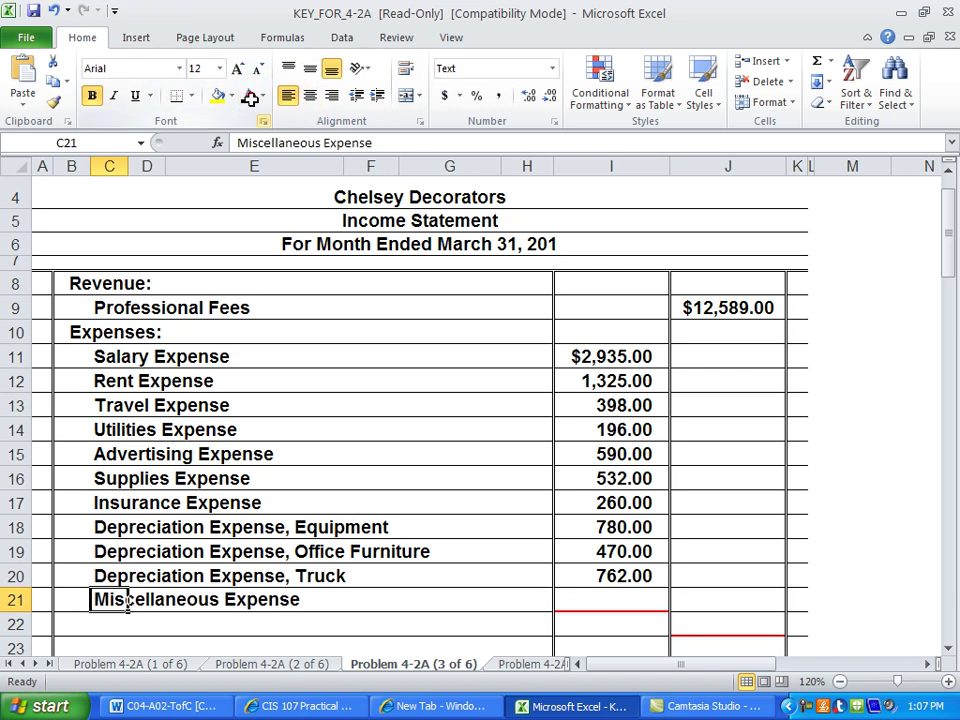
{"action": "left_click", "coordinate": [606, 600]}
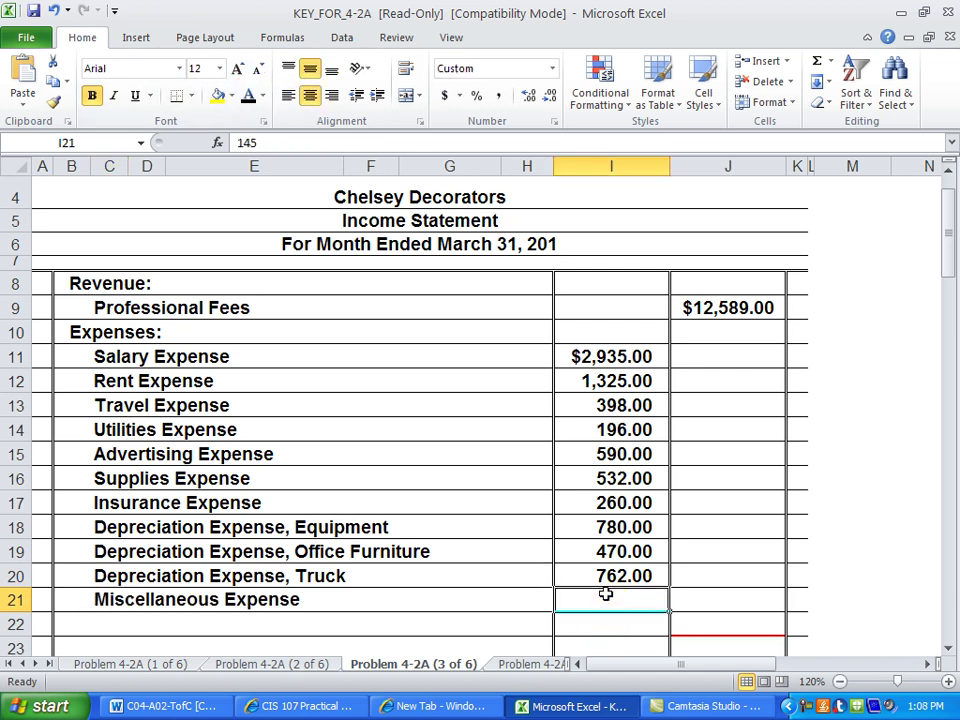
{"action": "left_click", "coordinate": [250, 100]}
{"action": "left_click", "coordinate": [582, 628]}
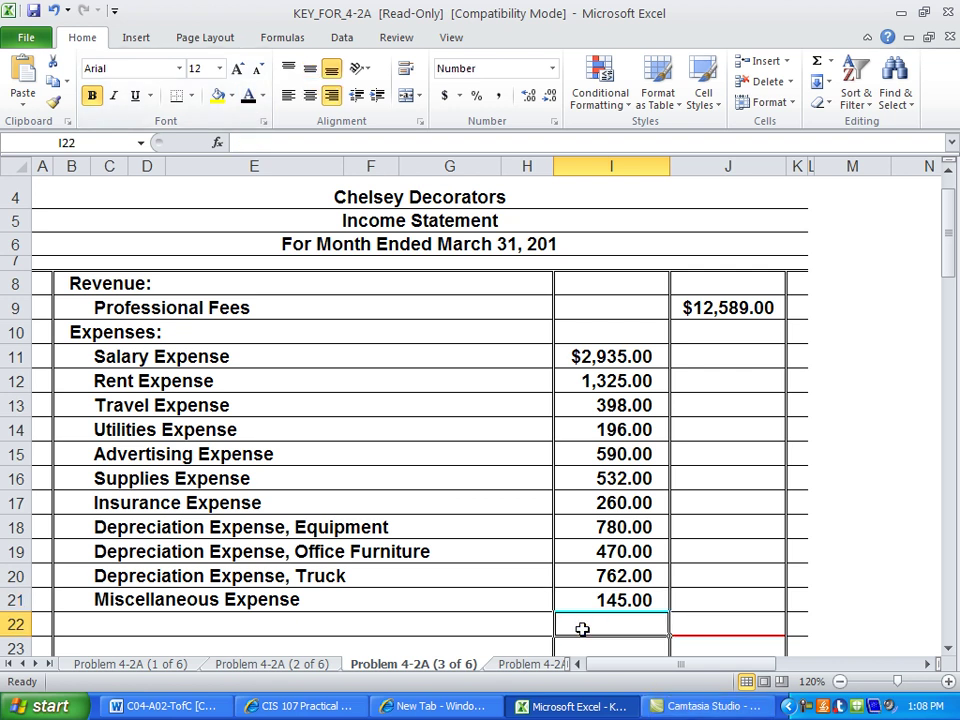
{"action": "left_click", "coordinate": [680, 602]}
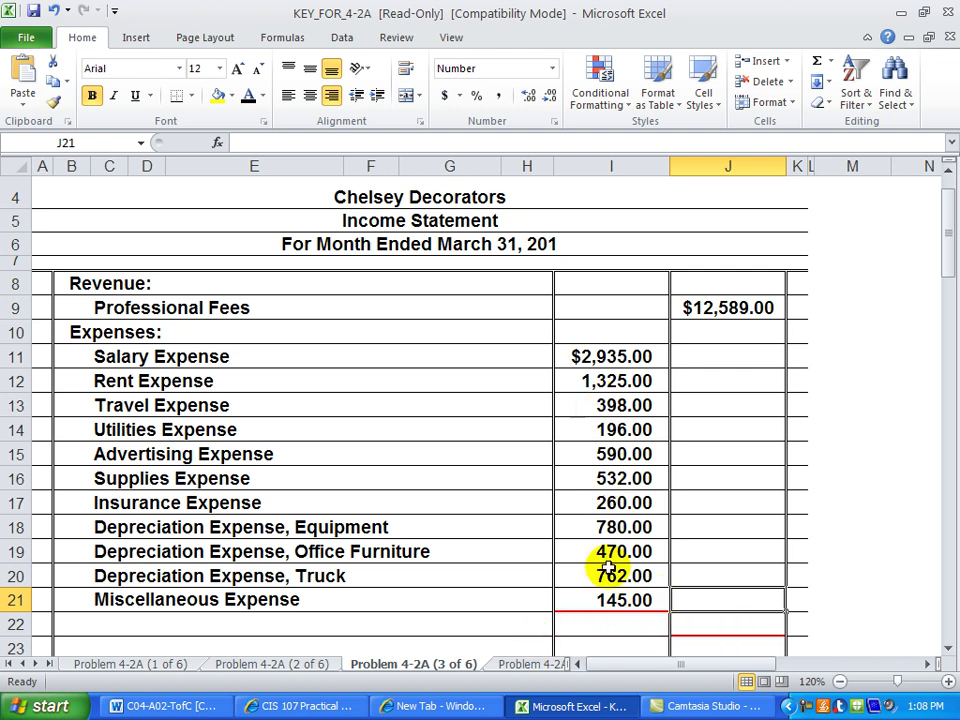
Reveal the expense total in J22 and its "Total Expenses" label in D22 with the black font color.
{"action": "left_click", "coordinate": [720, 624]}
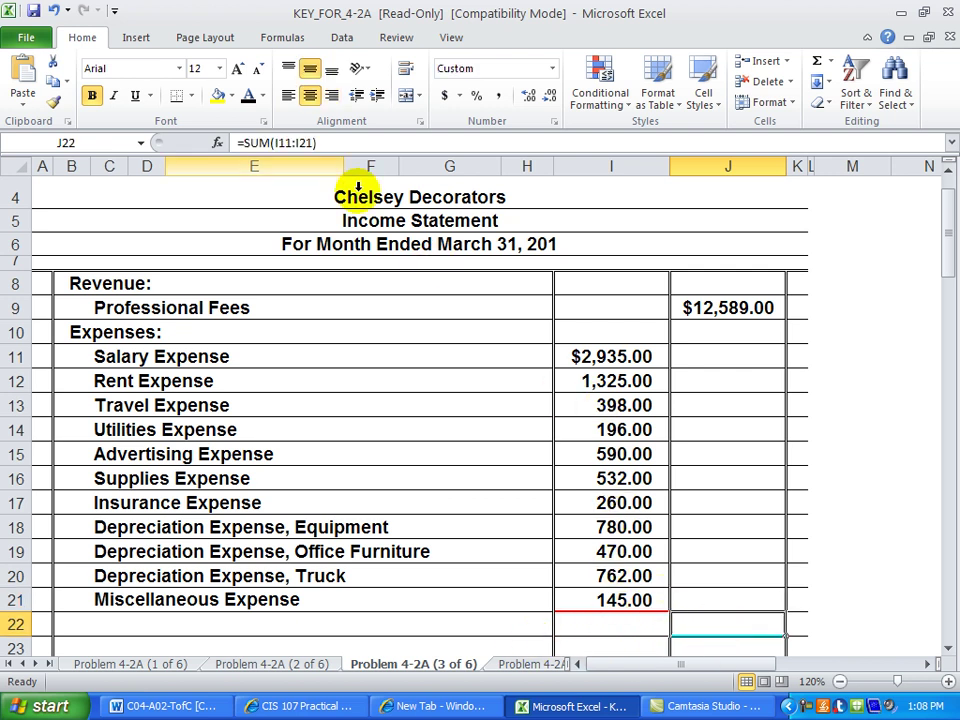
{"action": "left_click", "coordinate": [249, 96]}
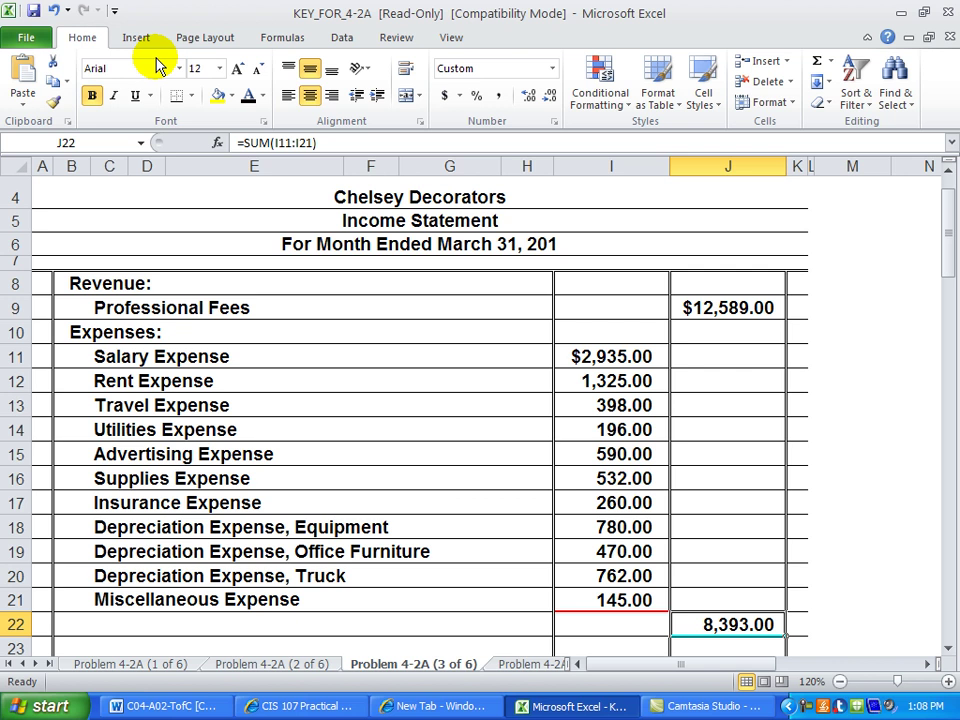
{"action": "left_click", "coordinate": [134, 623]}
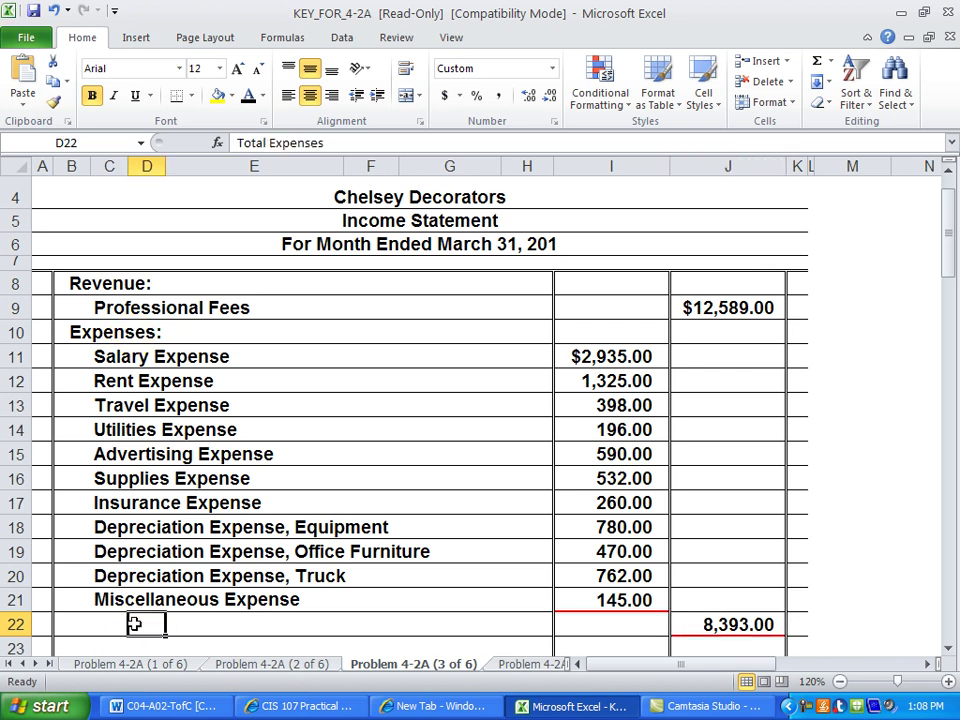
{"action": "left_click", "coordinate": [249, 99]}
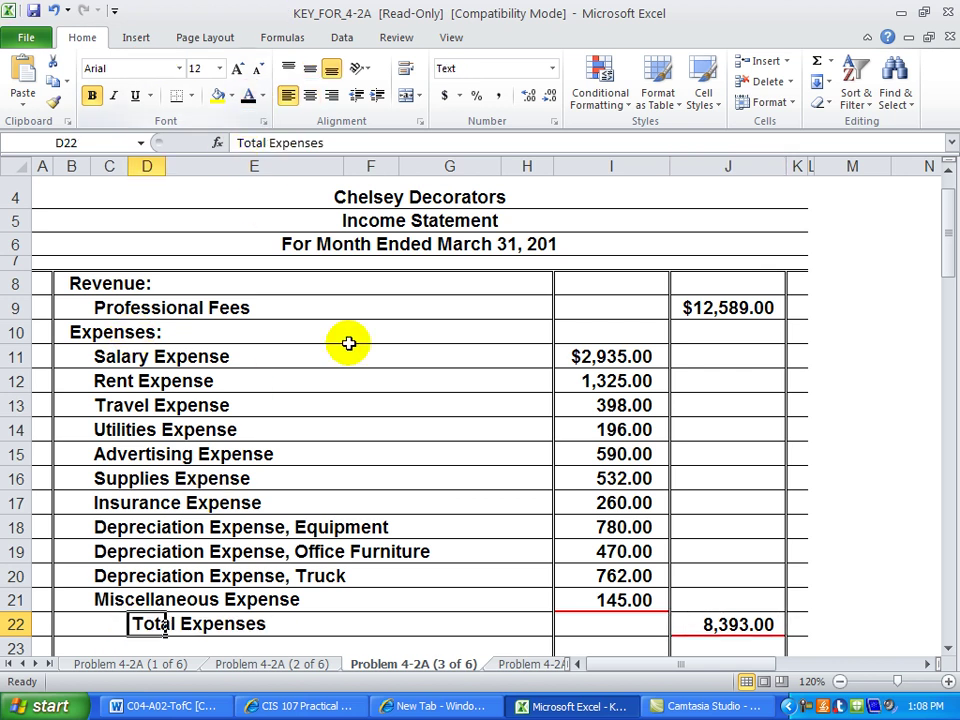
Reveal the net income amount in J23 and the "Net Income" label in B23 by applying the black font color.
{"action": "left_click", "coordinate": [947, 648]}
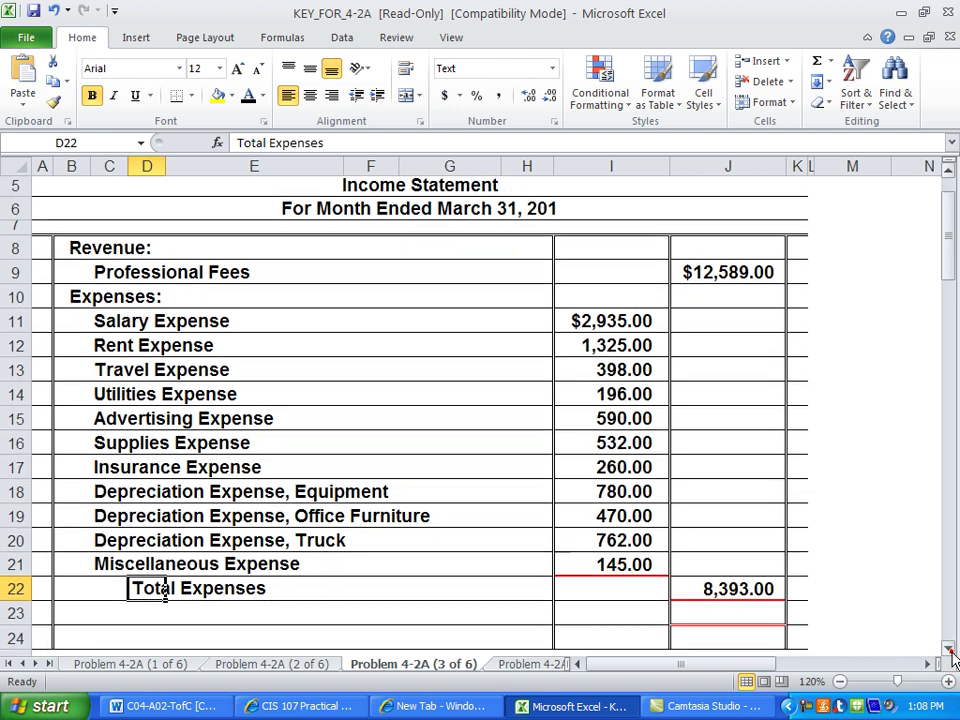
{"action": "left_click", "coordinate": [947, 648]}
{"action": "left_click", "coordinate": [947, 648]}
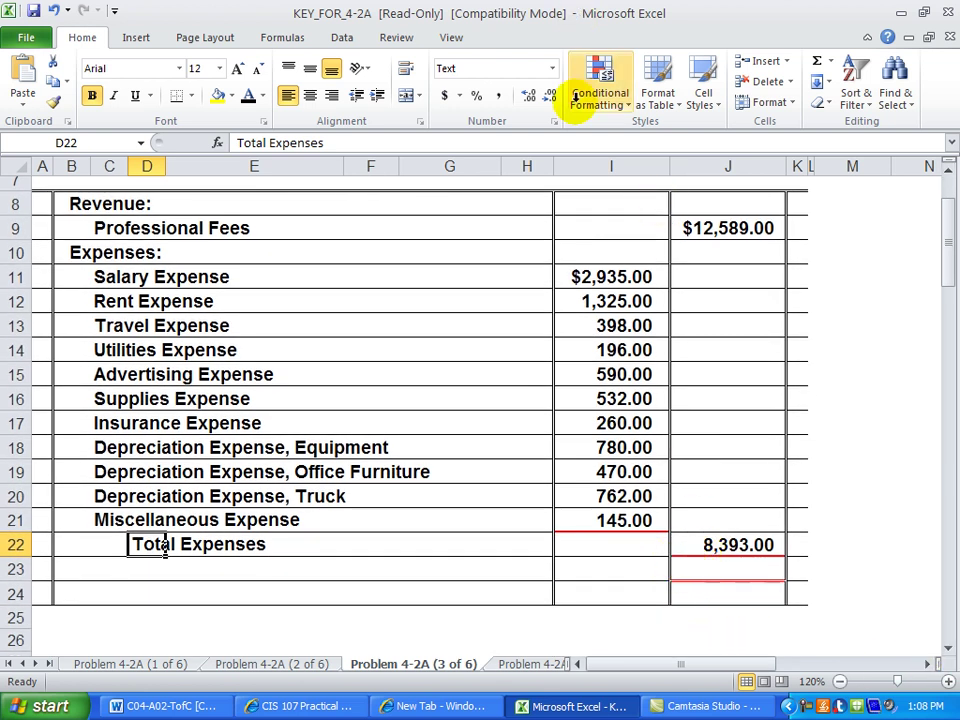
{"action": "left_click", "coordinate": [765, 229]}
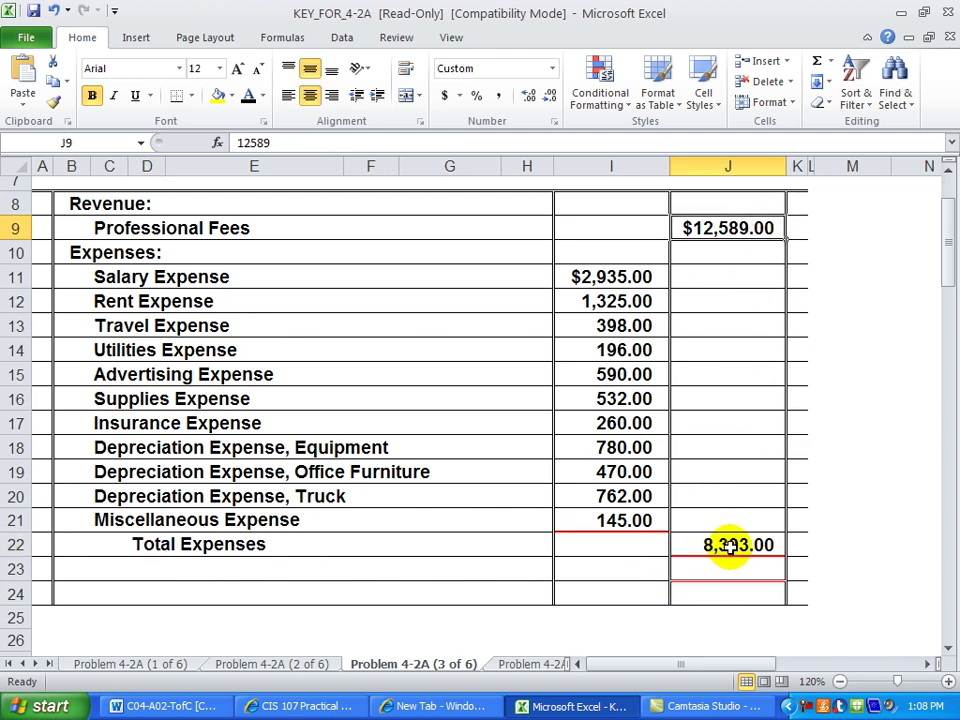
{"action": "left_click", "coordinate": [773, 545]}
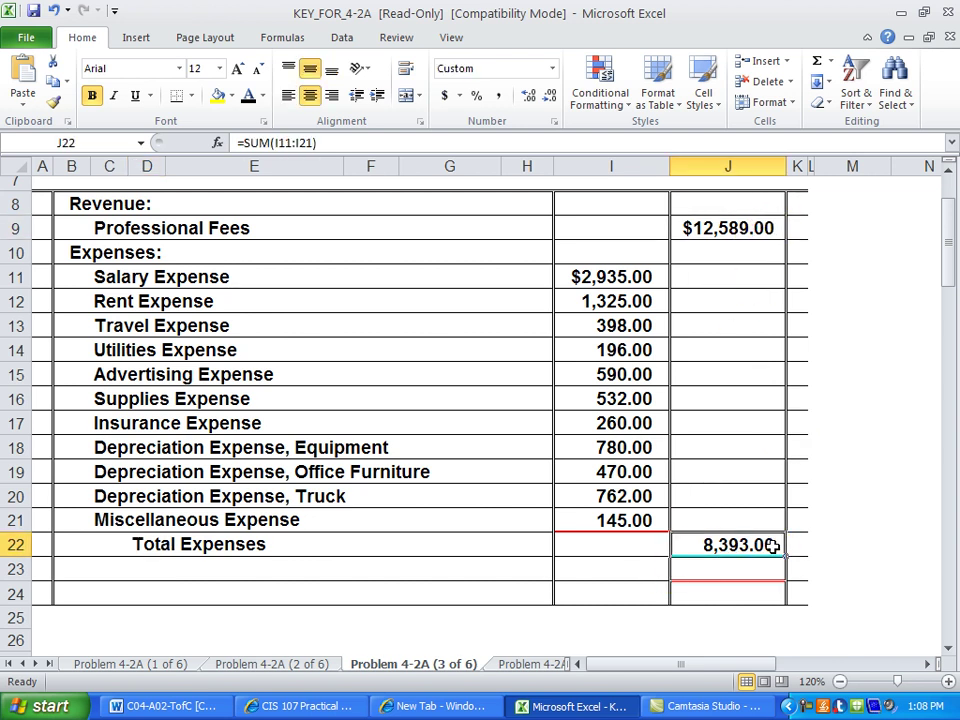
{"action": "left_click", "coordinate": [704, 574]}
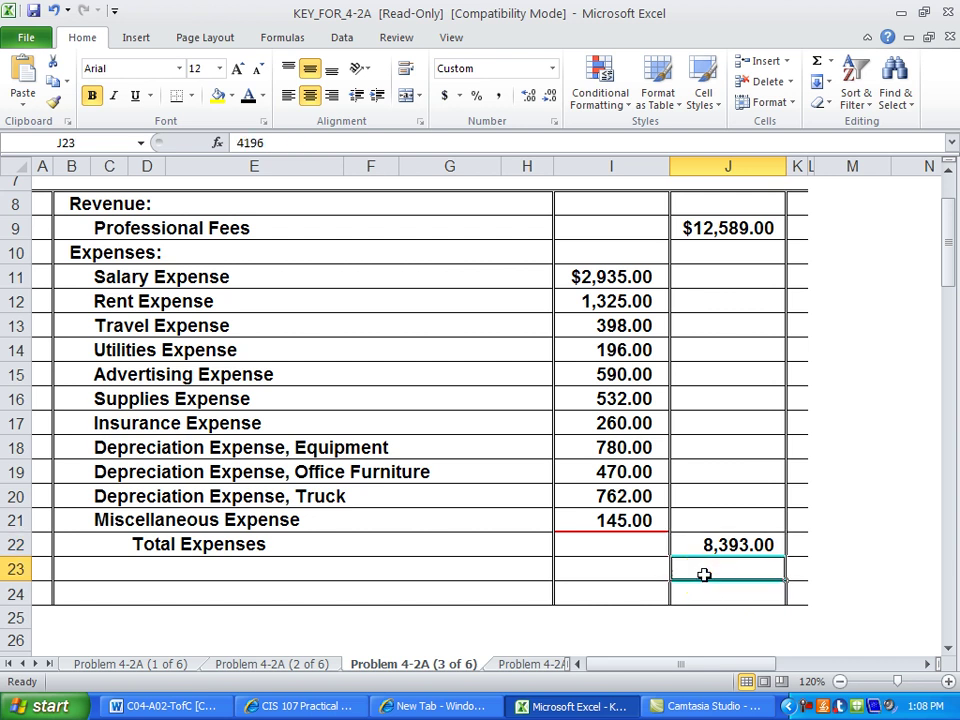
{"action": "left_click", "coordinate": [250, 100]}
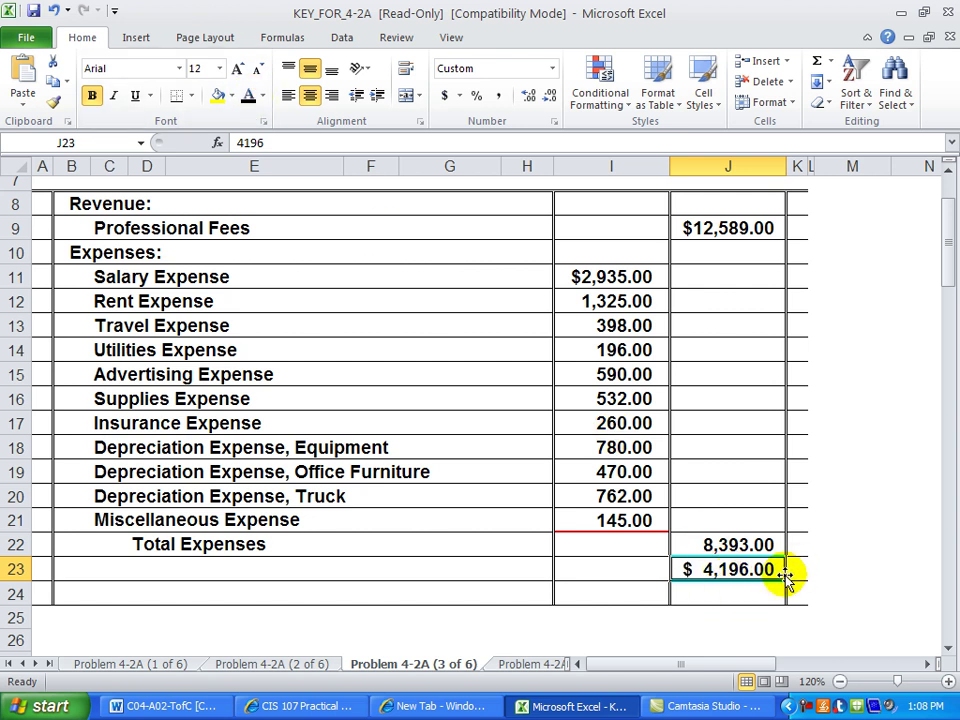
{"action": "left_click", "coordinate": [754, 602]}
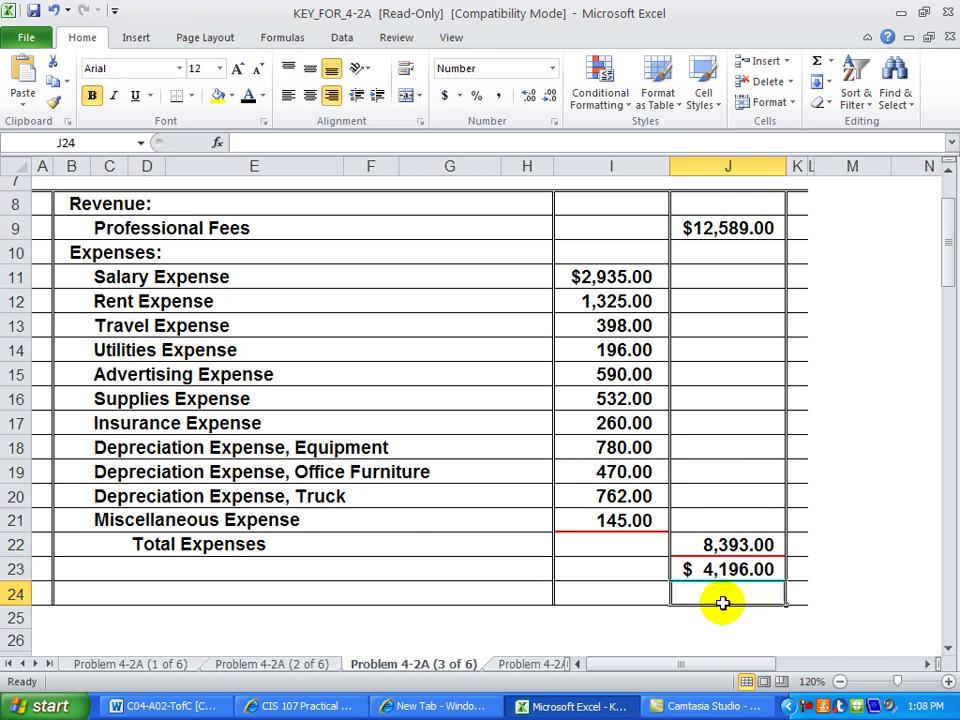
{"action": "left_click", "coordinate": [574, 600]}
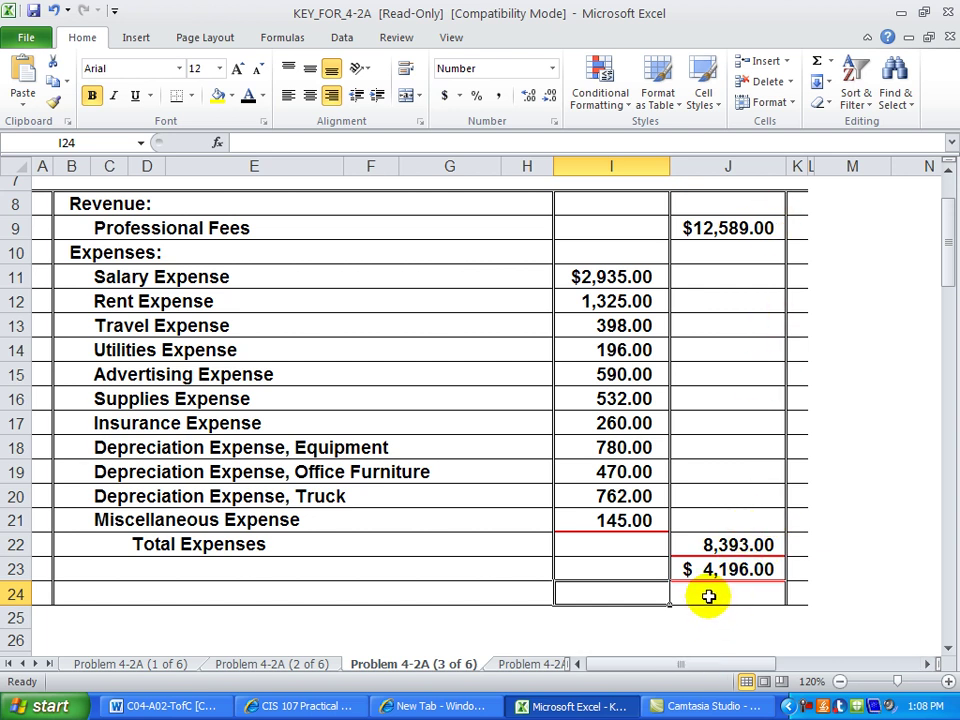
{"action": "left_click", "coordinate": [71, 568]}
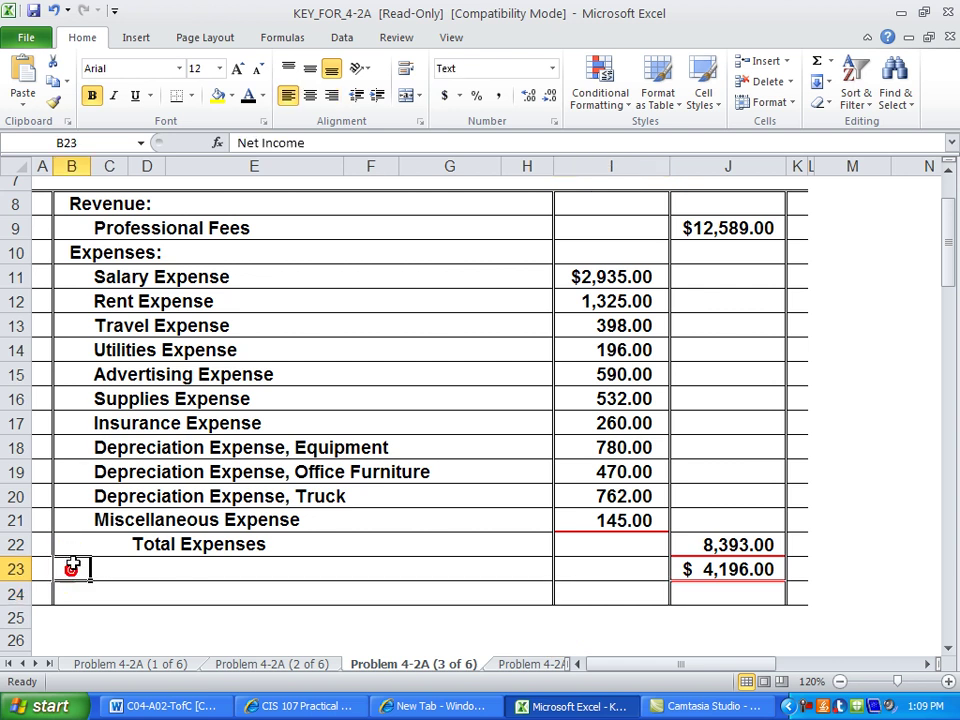
{"action": "left_click", "coordinate": [247, 100]}
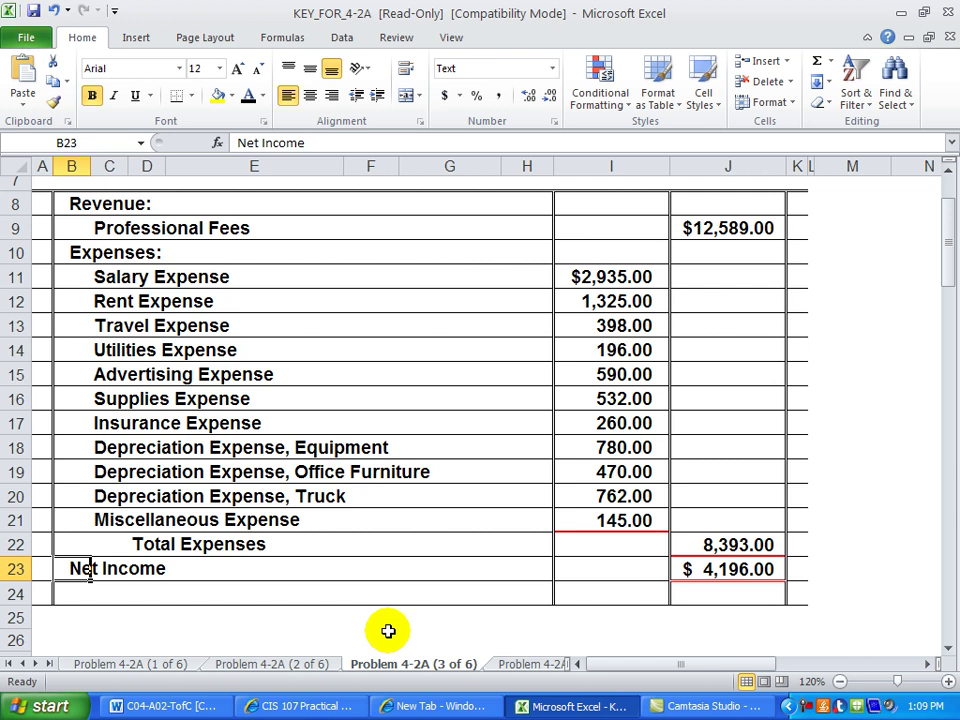
Open the Problem 4-2A (4 of 6) sheet and enter "Chelsey Decorators" as the company name in A4.
{"action": "left_click", "coordinate": [527, 666]}
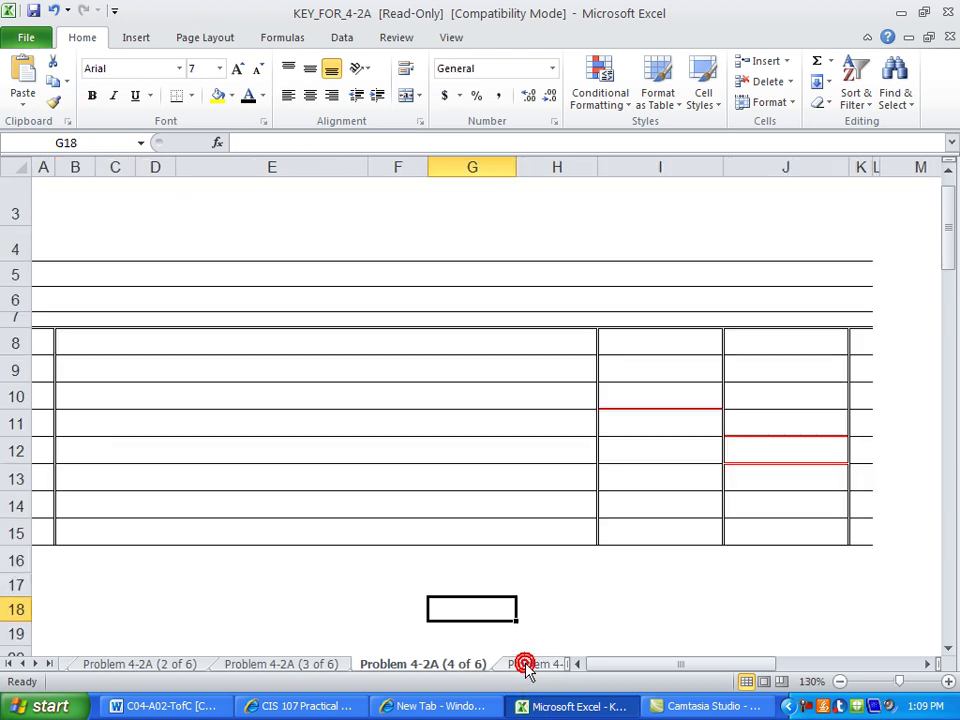
{"action": "left_click", "coordinate": [409, 243]}
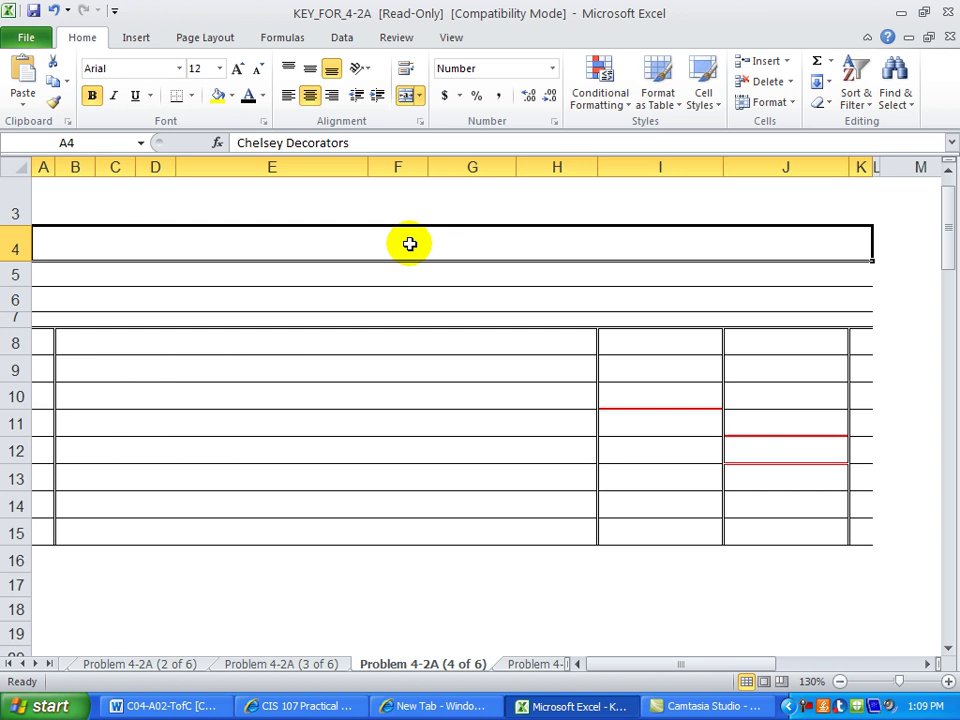
{"action": "type", "text": "C"}
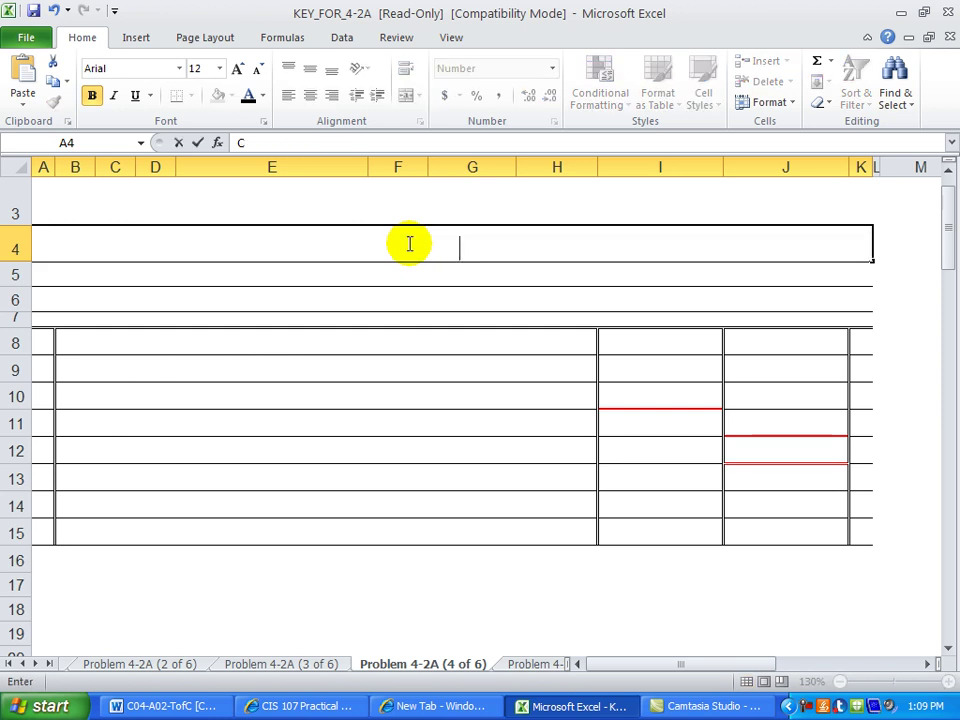
{"action": "left_click", "coordinate": [74, 271]}
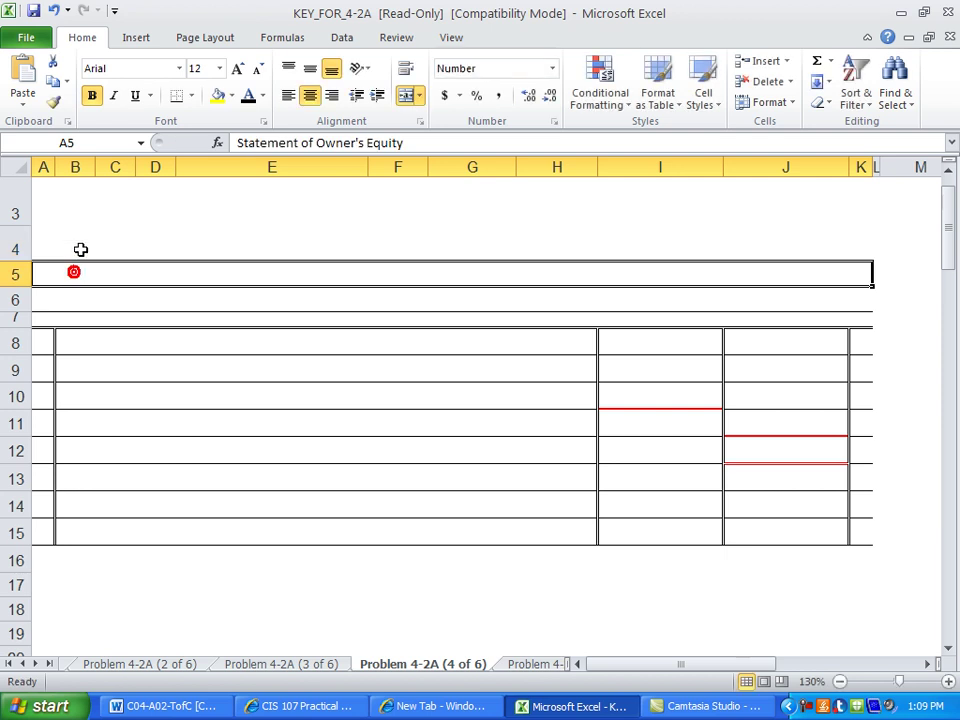
{"action": "left_click", "coordinate": [77, 244]}
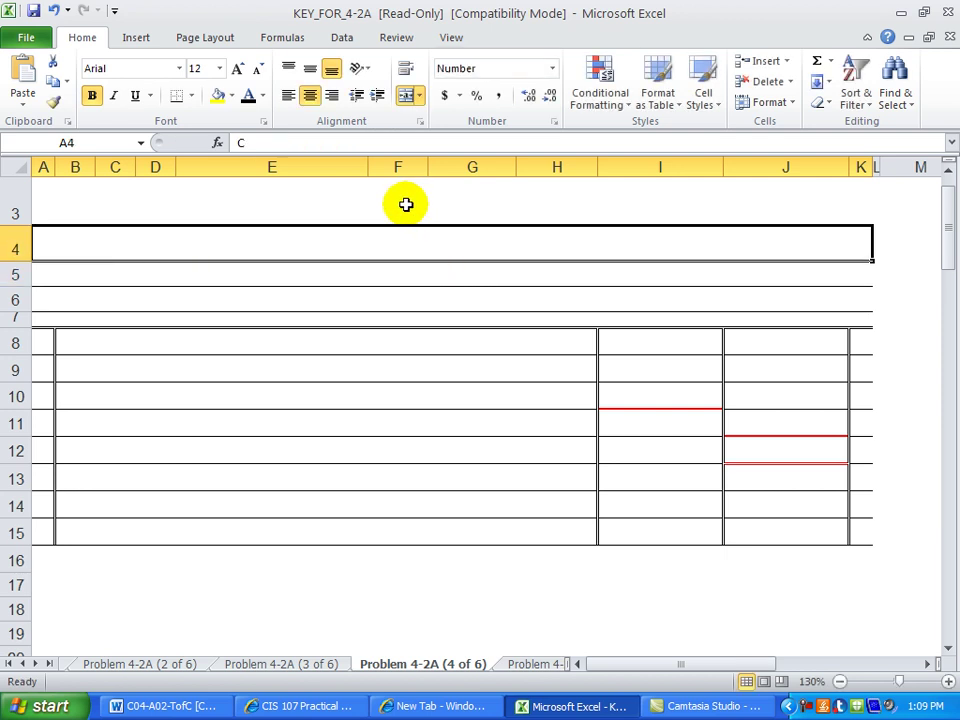
{"action": "left_click", "coordinate": [258, 143]}
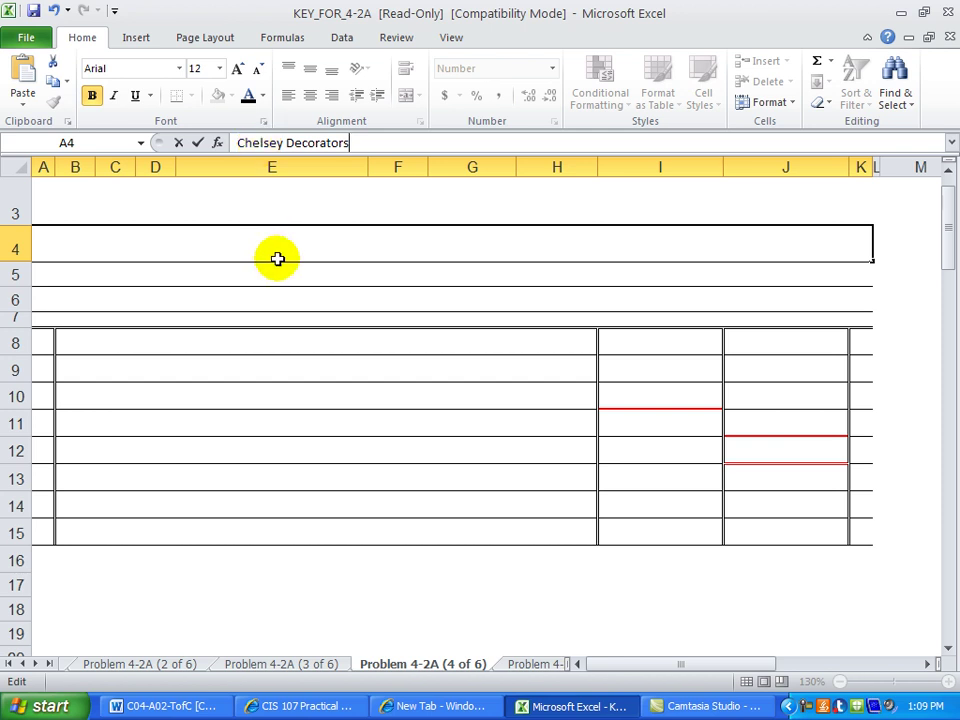
Apply the black font color to the heading lines "Statement of Owner's Equity", "Chelsey Decorators" and "For Month Ended March 31, 2011" in rows 4 to 6.
{"action": "left_click", "coordinate": [306, 270]}
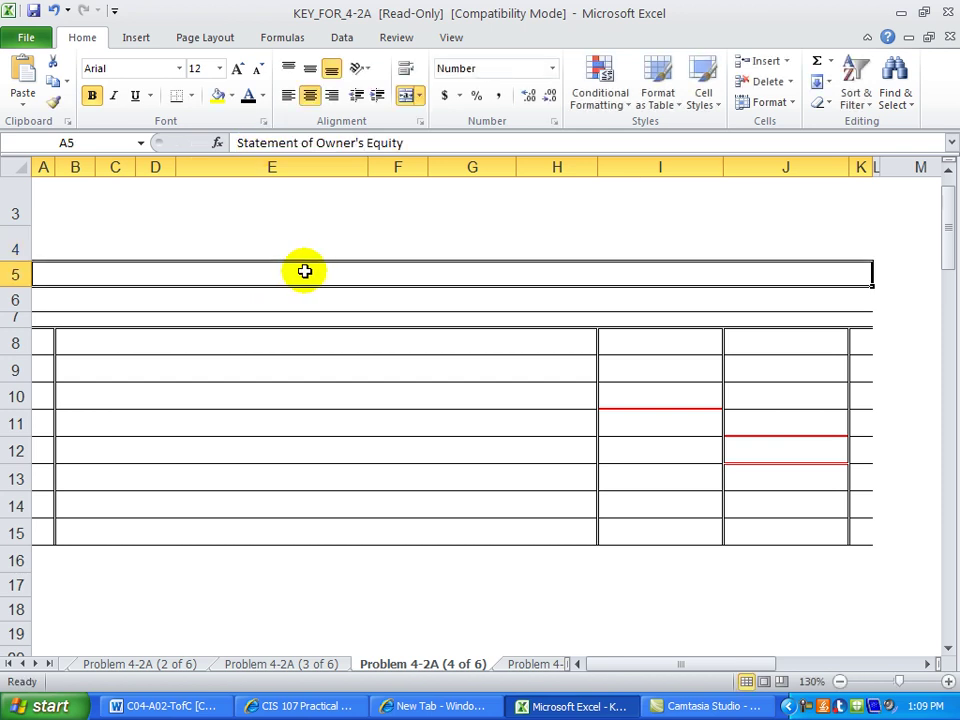
{"action": "left_click", "coordinate": [248, 94]}
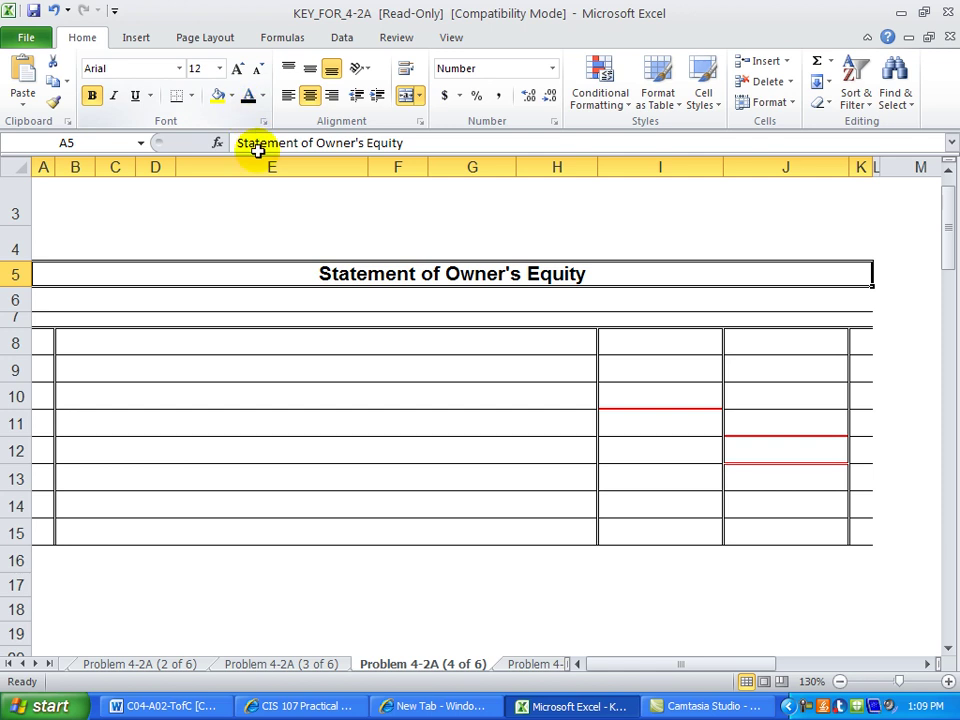
{"action": "left_click", "coordinate": [345, 247]}
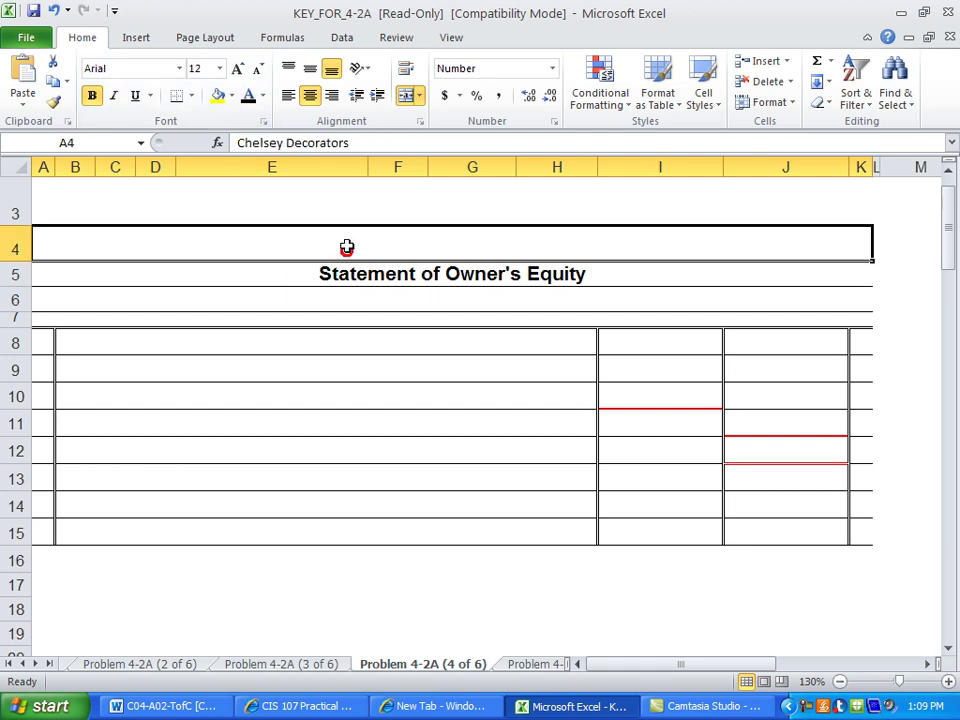
{"action": "left_click", "coordinate": [248, 94]}
{"action": "left_click", "coordinate": [405, 300]}
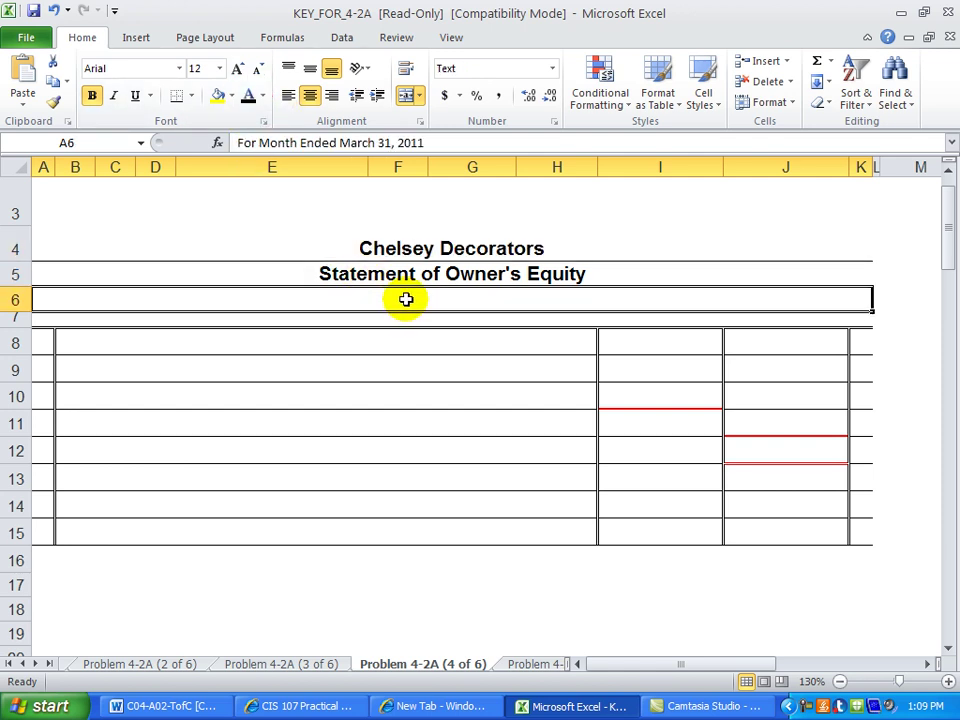
{"action": "left_click", "coordinate": [248, 94]}
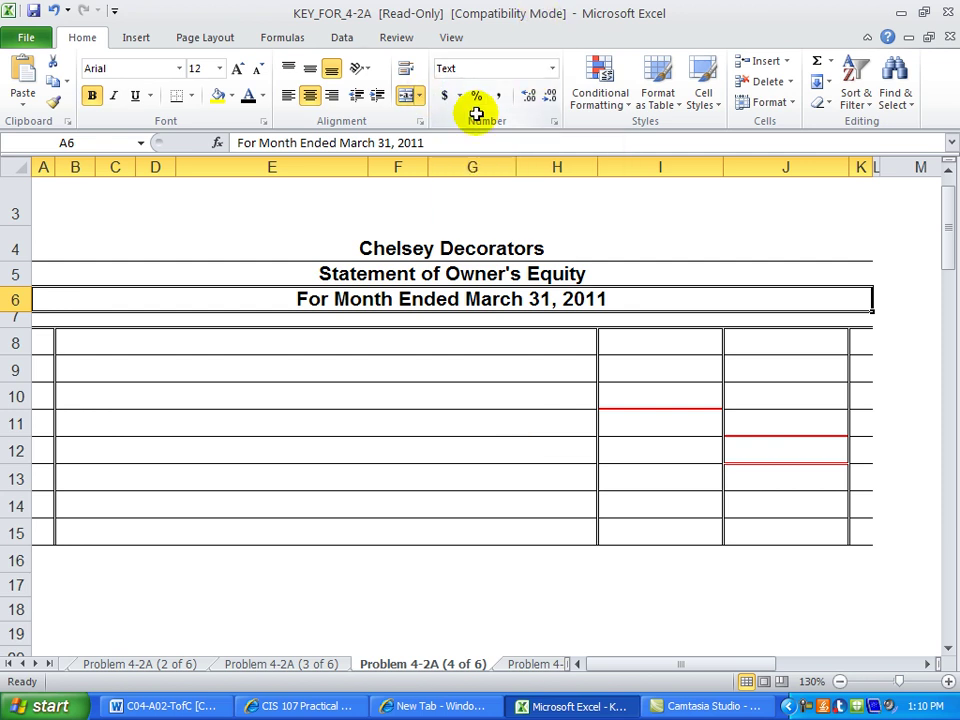
Reveal the opening capital label for March 1 in B8 and its amount in J8 with the black font color.
{"action": "left_click", "coordinate": [67, 341]}
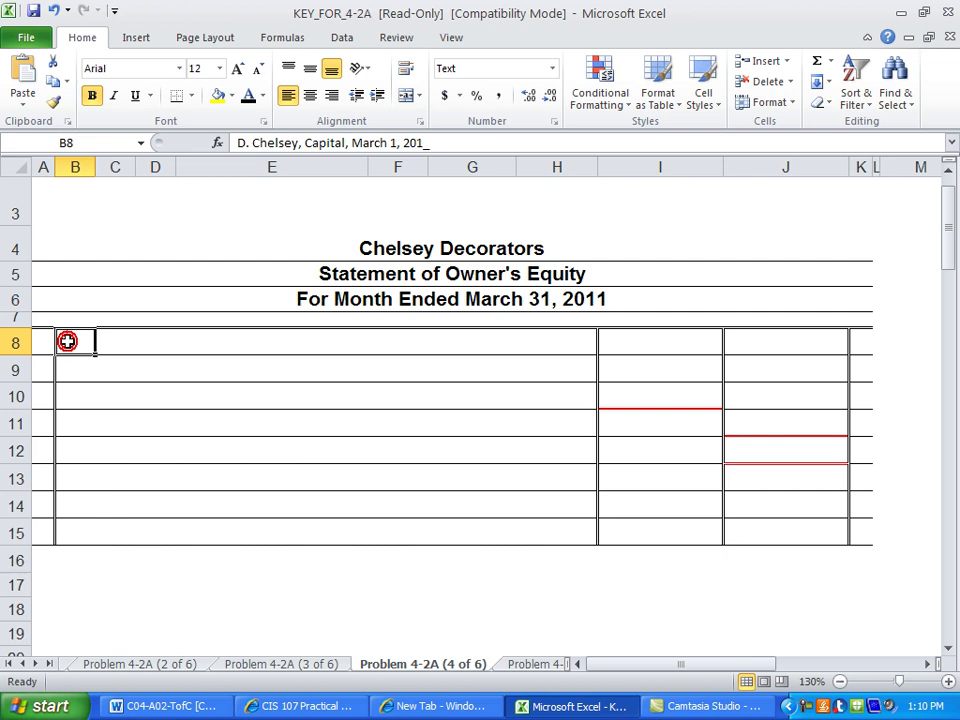
{"action": "left_click", "coordinate": [247, 96]}
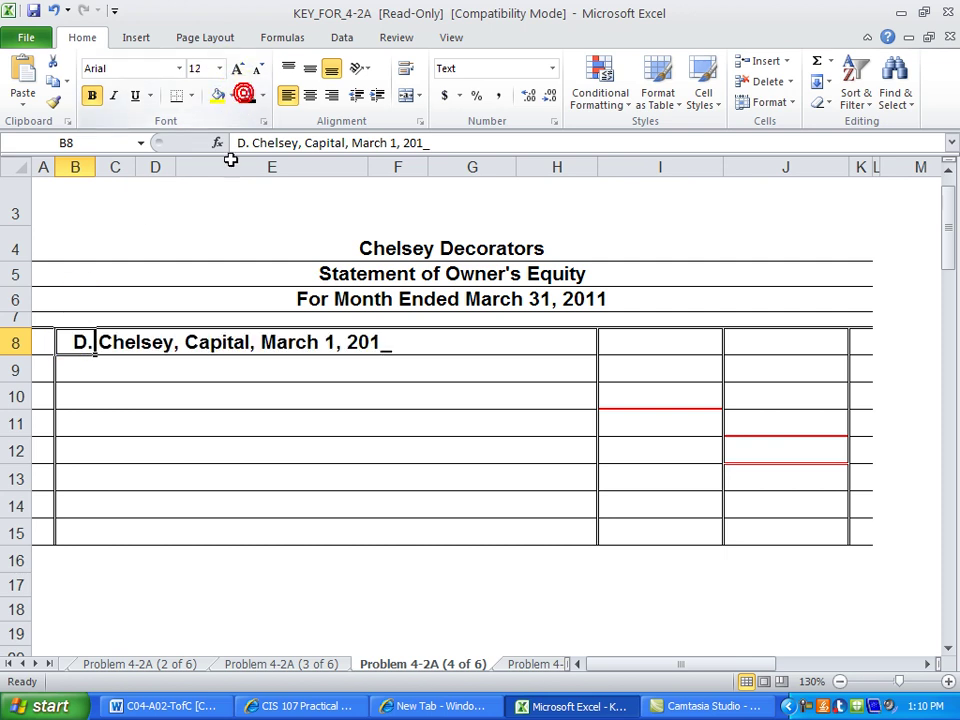
{"action": "left_click", "coordinate": [116, 366]}
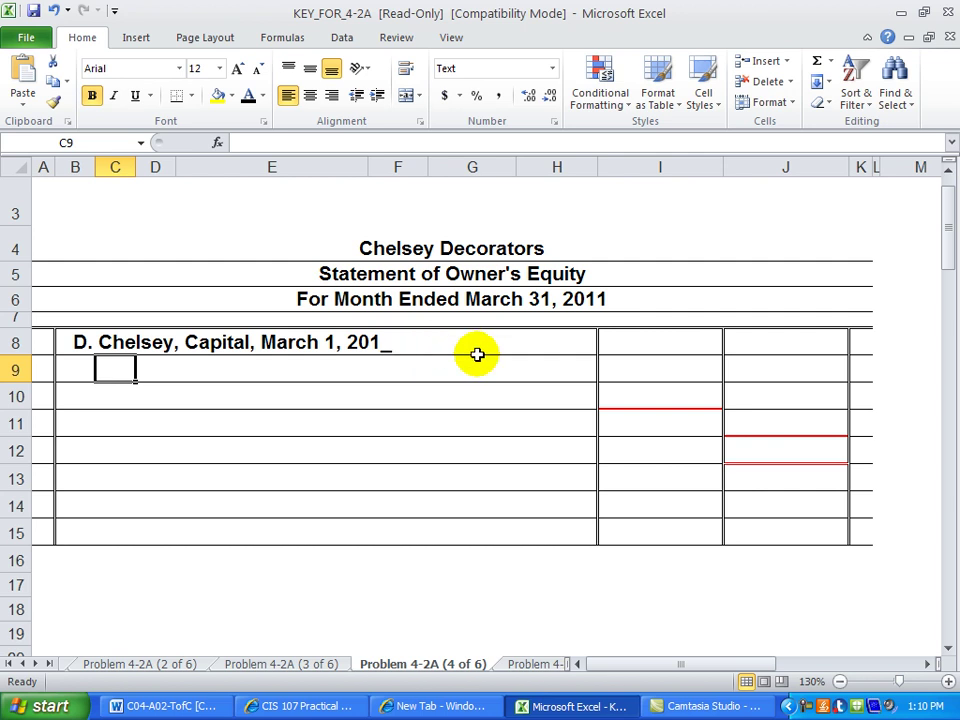
{"action": "left_click", "coordinate": [781, 345]}
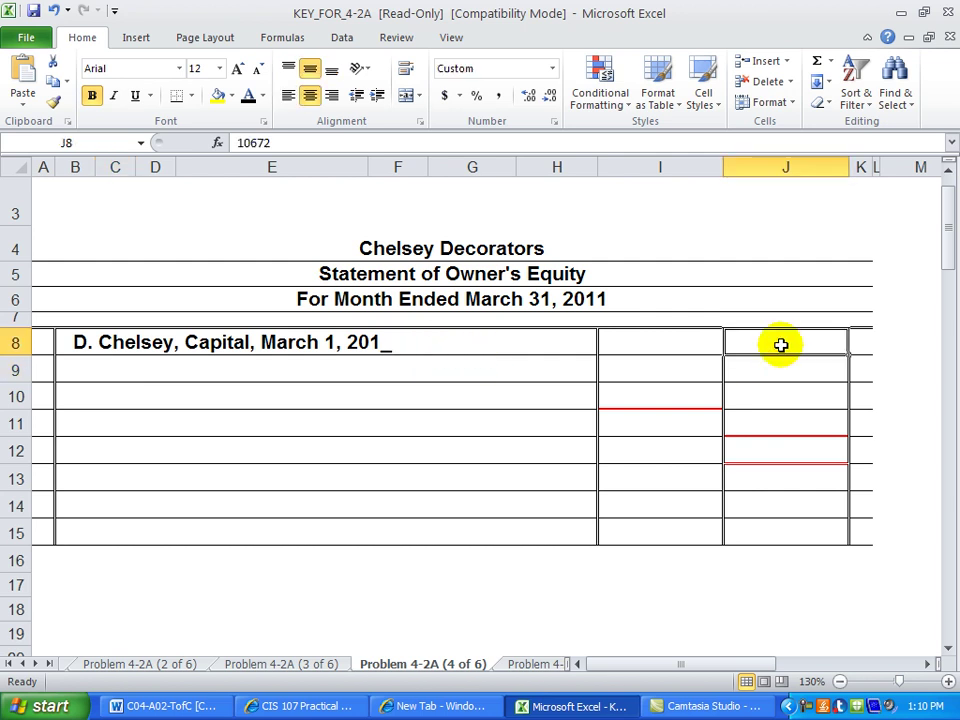
{"action": "left_click", "coordinate": [245, 97]}
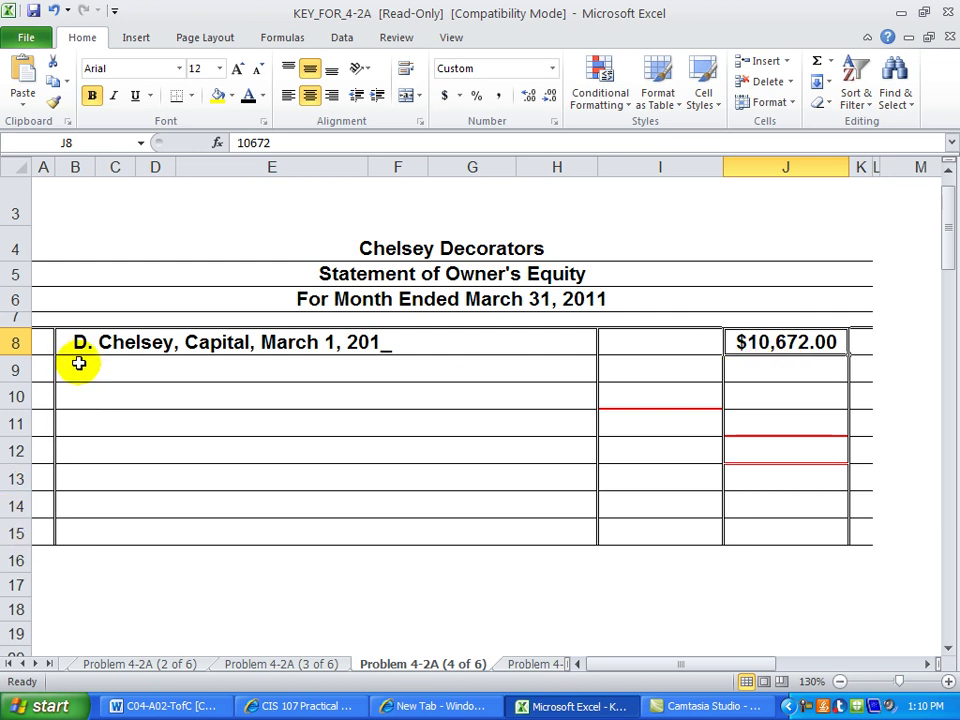
Apply the black font color to the "Net Income for March" label in B9 and its amount in I9.
{"action": "left_click", "coordinate": [76, 366]}
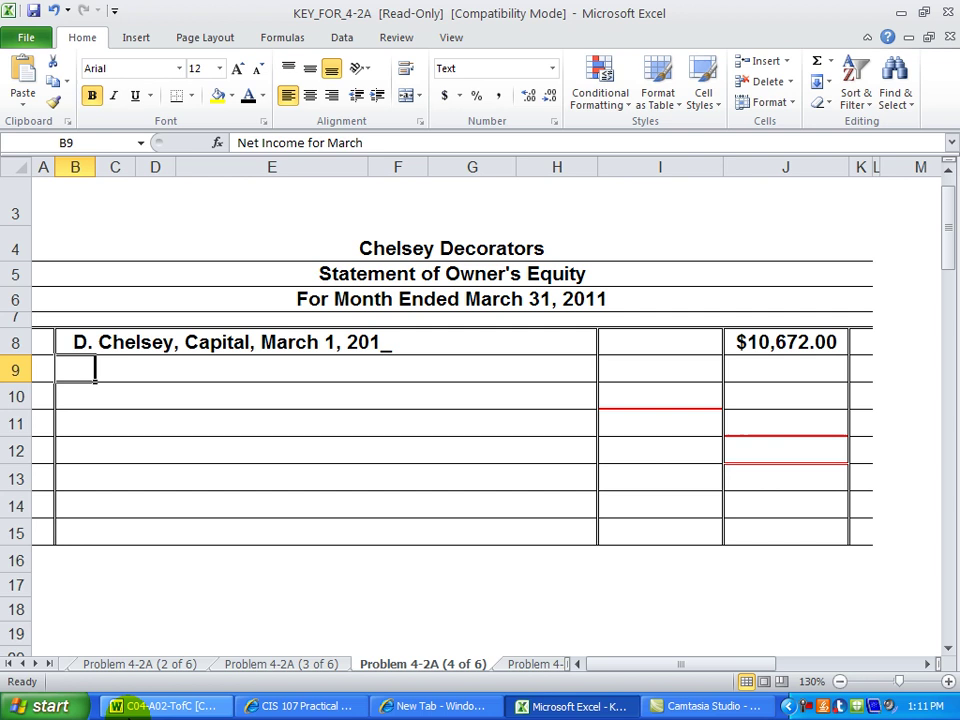
{"action": "left_click", "coordinate": [249, 91]}
{"action": "left_click", "coordinate": [644, 373]}
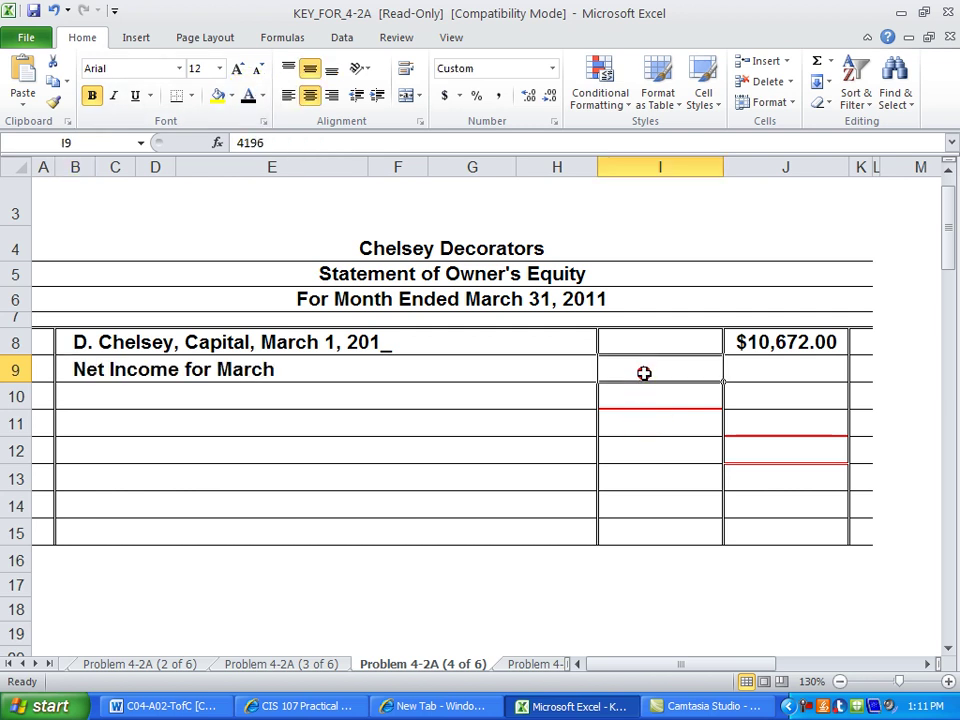
{"action": "left_click", "coordinate": [249, 96]}
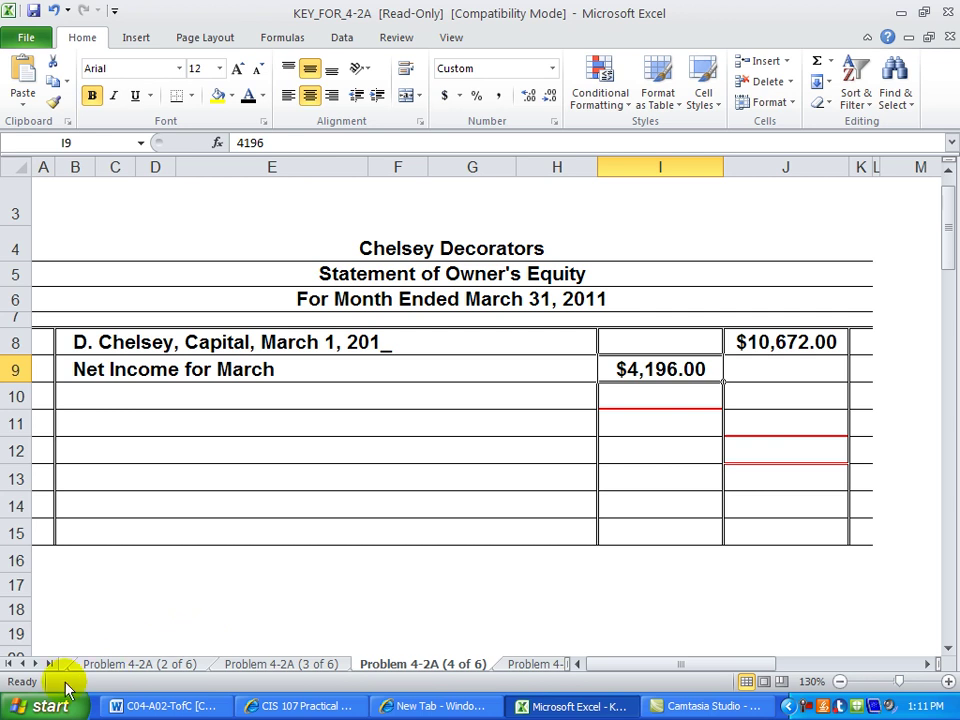
Reveal the "Less Withdrawals for March" label in B10 and the withdrawals amount in I10 using the black font color.
{"action": "left_click", "coordinate": [74, 397]}
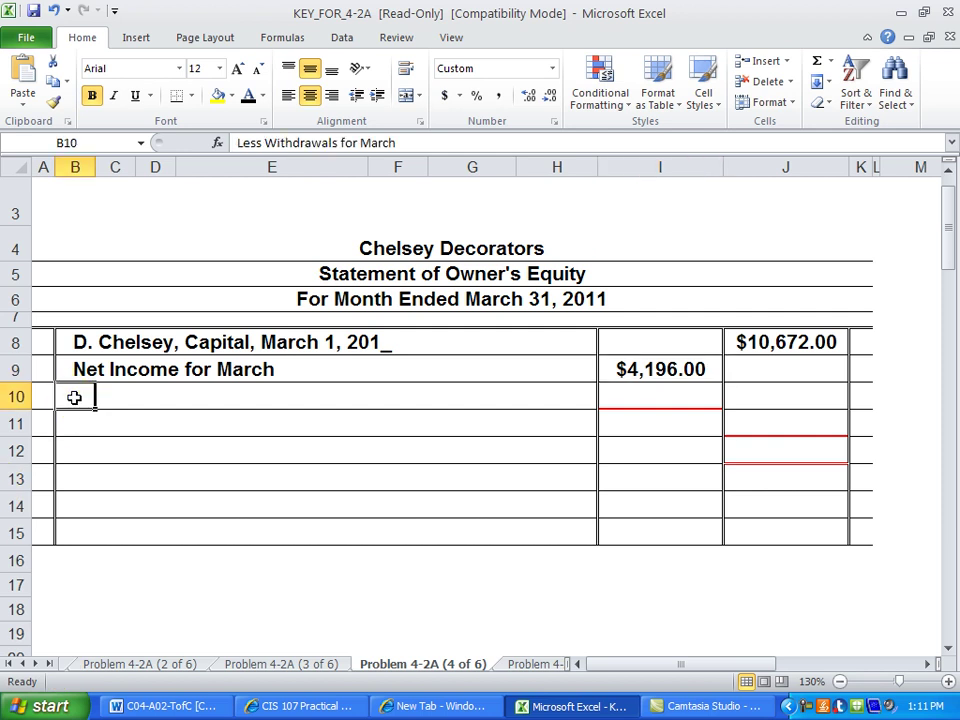
{"action": "left_click", "coordinate": [247, 96]}
{"action": "left_click", "coordinate": [81, 430]}
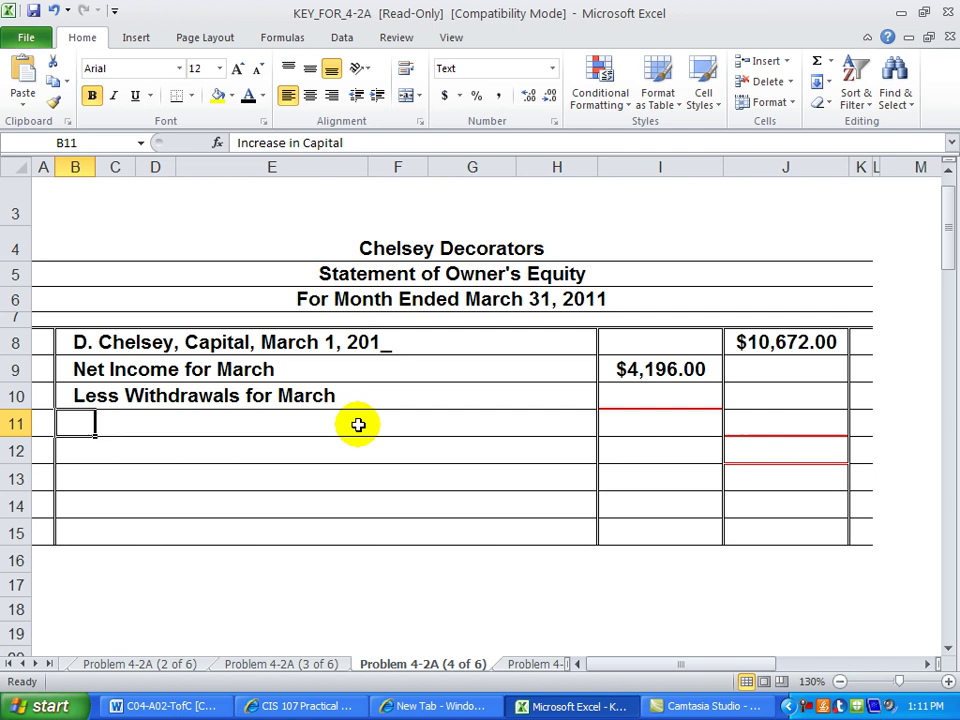
{"action": "left_click", "coordinate": [656, 395]}
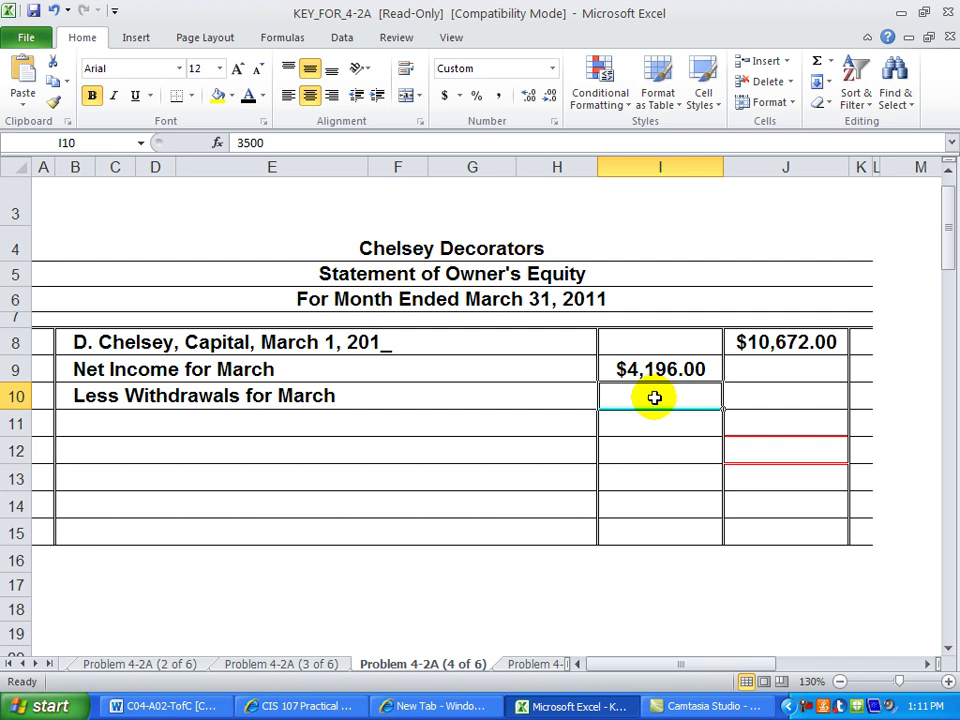
{"action": "left_click", "coordinate": [247, 95]}
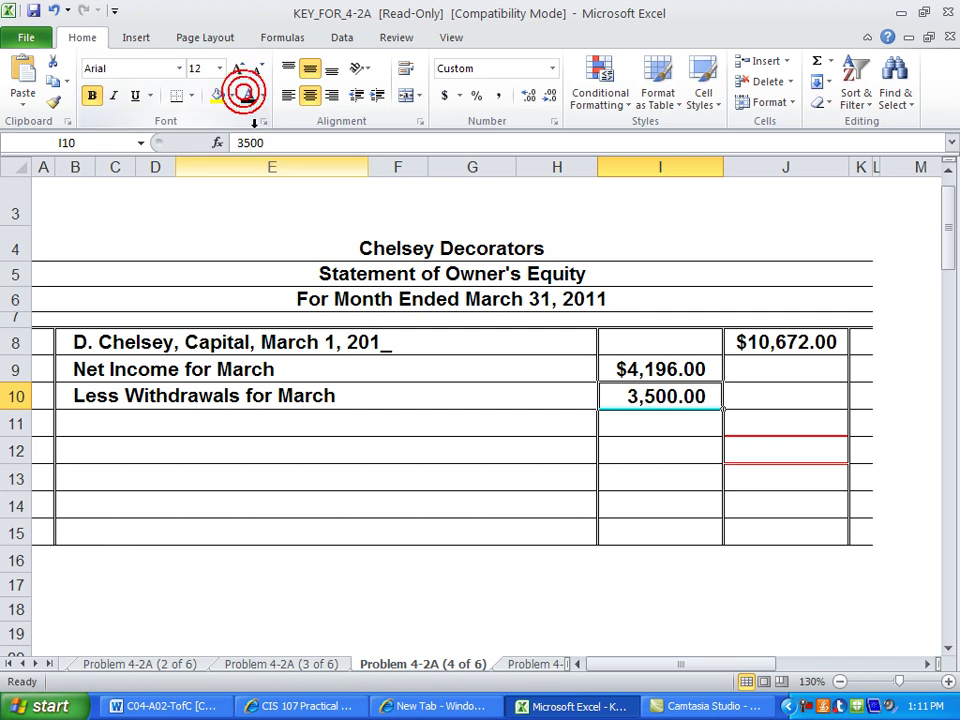
Apply the black font color to the "Increase in Capital" label in B11 and its amount in J11.
{"action": "left_click", "coordinate": [621, 423]}
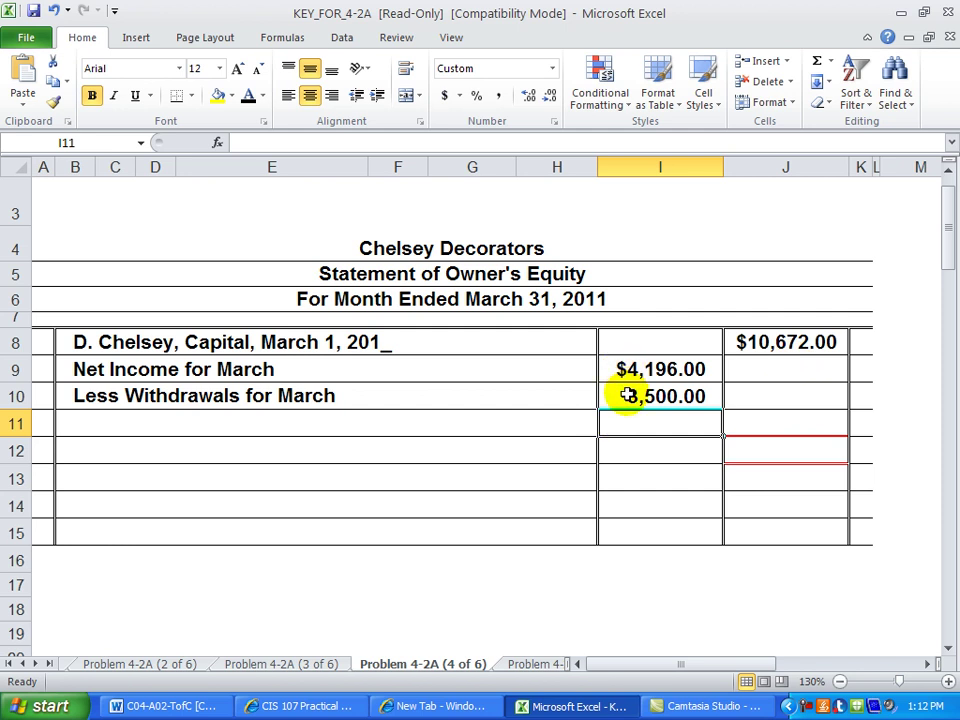
{"action": "left_click", "coordinate": [75, 421]}
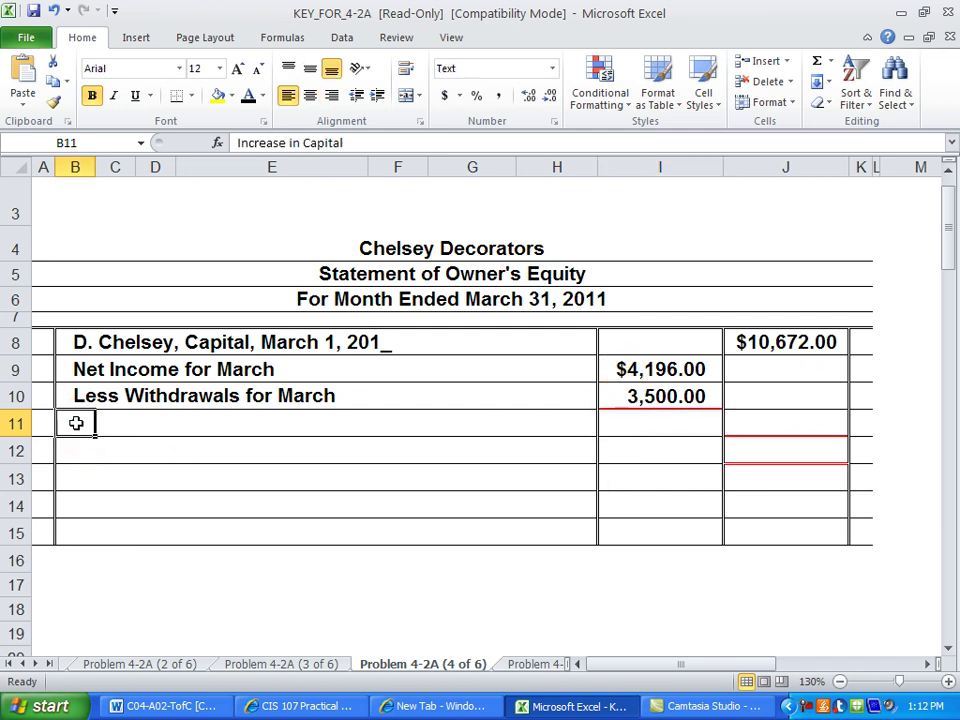
{"action": "left_click", "coordinate": [248, 96]}
{"action": "left_click", "coordinate": [763, 427]}
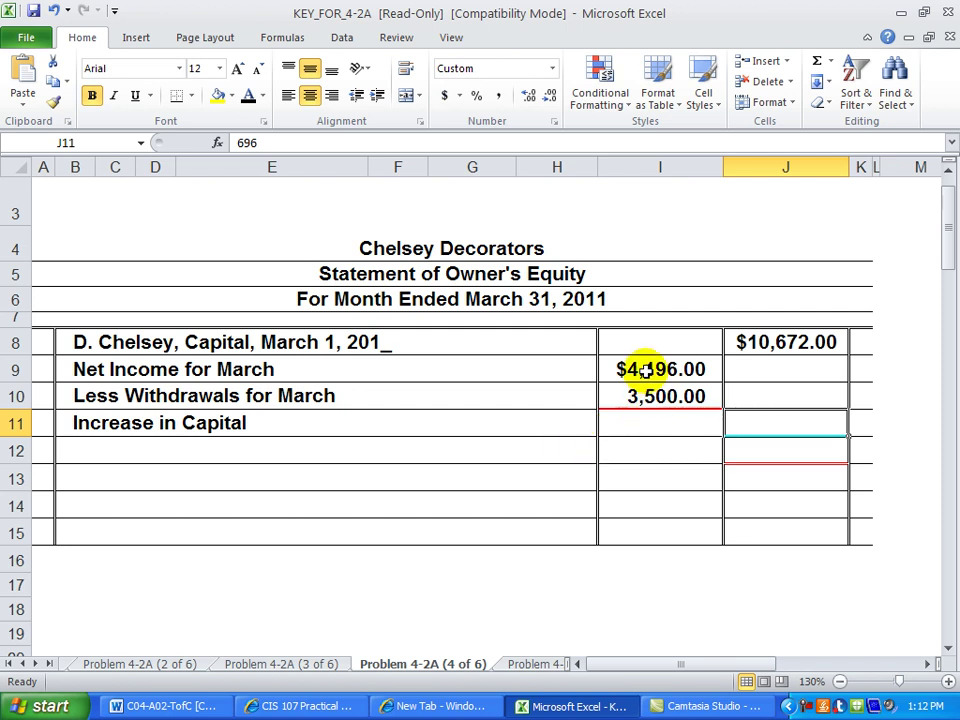
{"action": "left_click", "coordinate": [248, 96]}
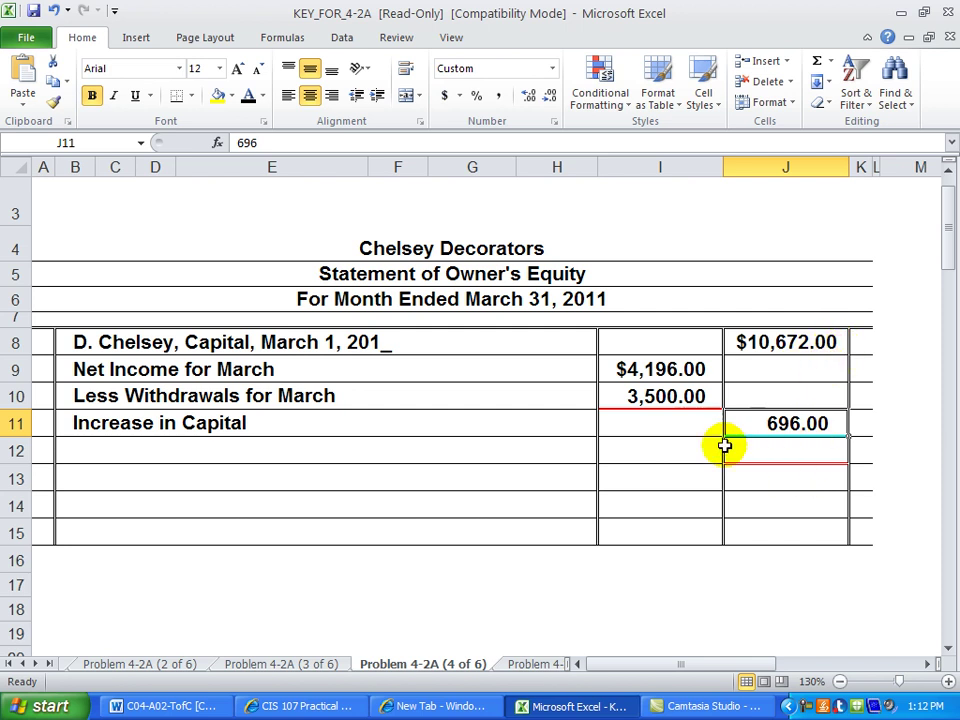
Reveal the ending capital label for March 31, 2011 in B12 and its amount in J12 with the black font color.
{"action": "left_click", "coordinate": [84, 449]}
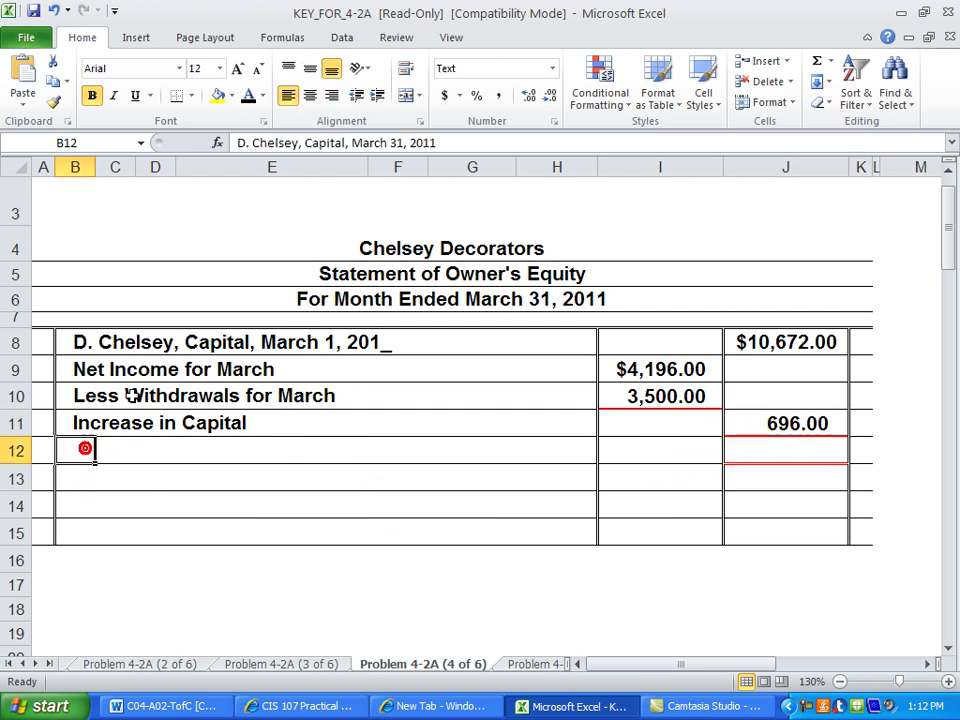
{"action": "left_click", "coordinate": [248, 97]}
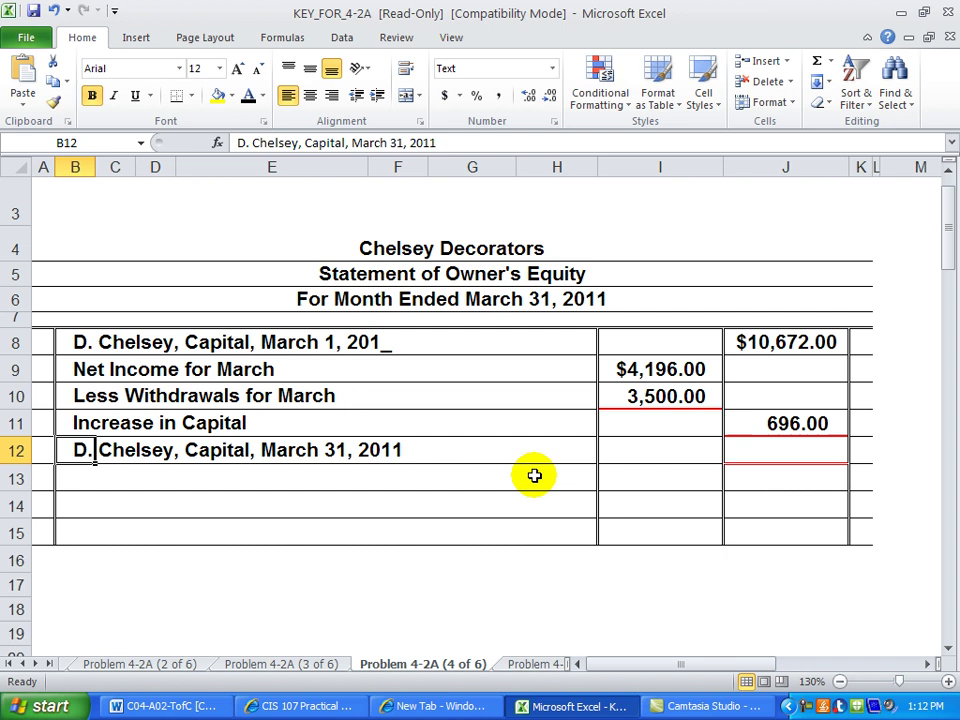
{"action": "left_click", "coordinate": [807, 453]}
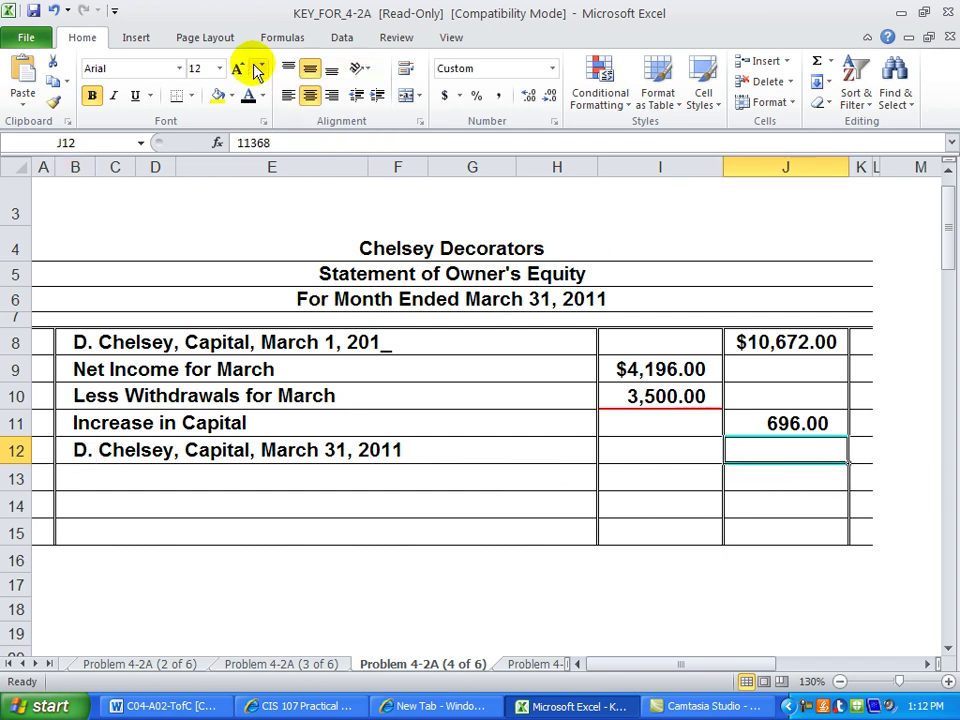
{"action": "left_click", "coordinate": [248, 97]}
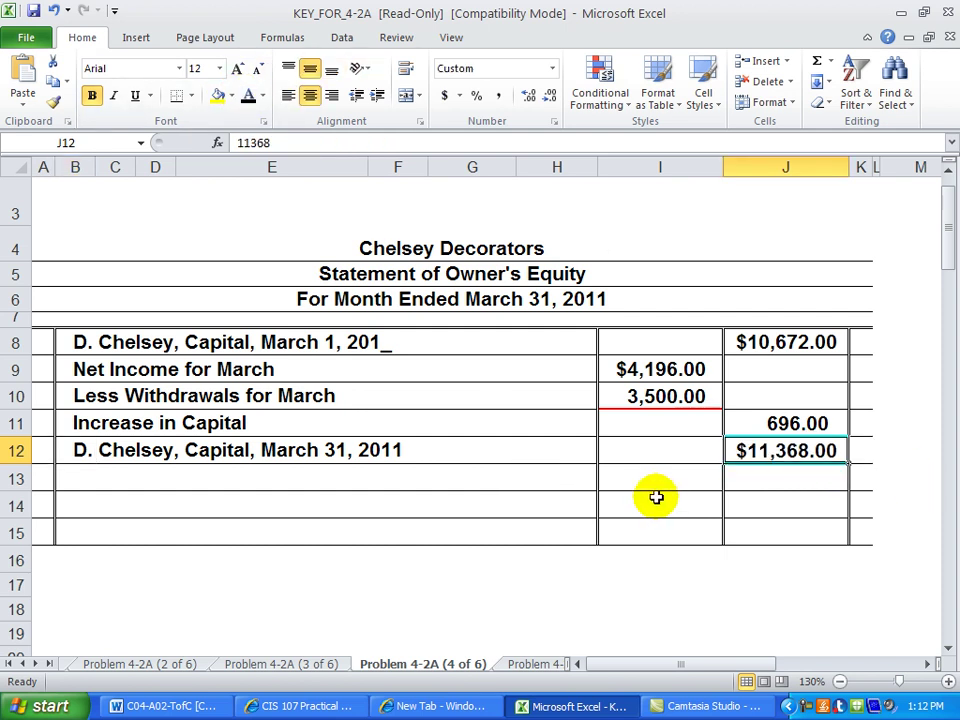
On the Problem 4-2A (5 of 6) sheet, apply the black font color to the company name, "Balance Sheet" and date headings in rows 4 to 6.
{"action": "left_click", "coordinate": [515, 664]}
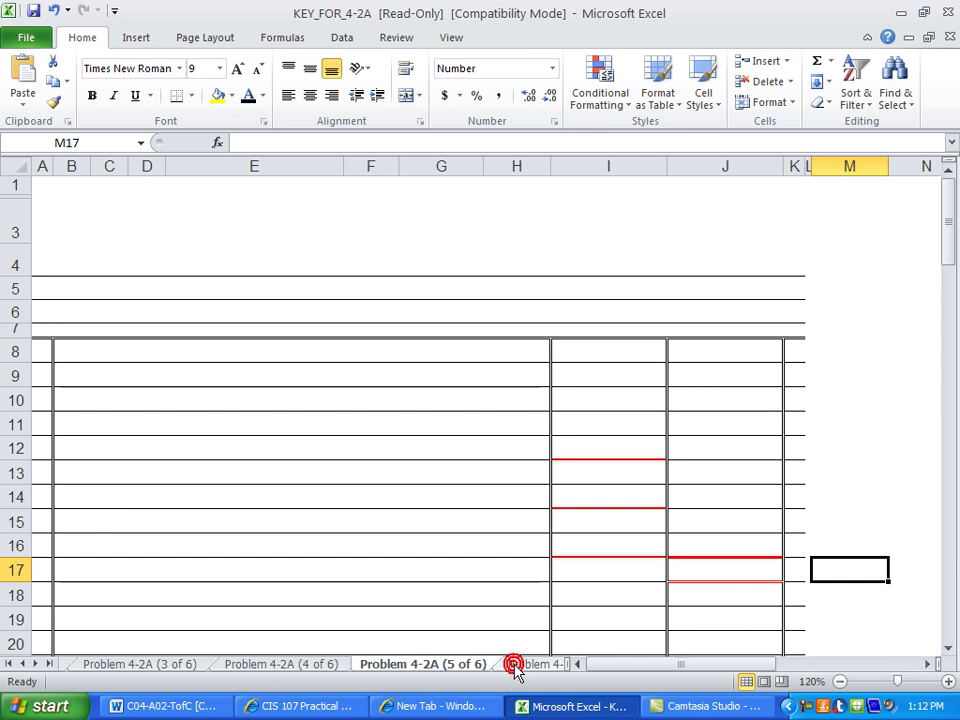
{"action": "left_click", "coordinate": [344, 258]}
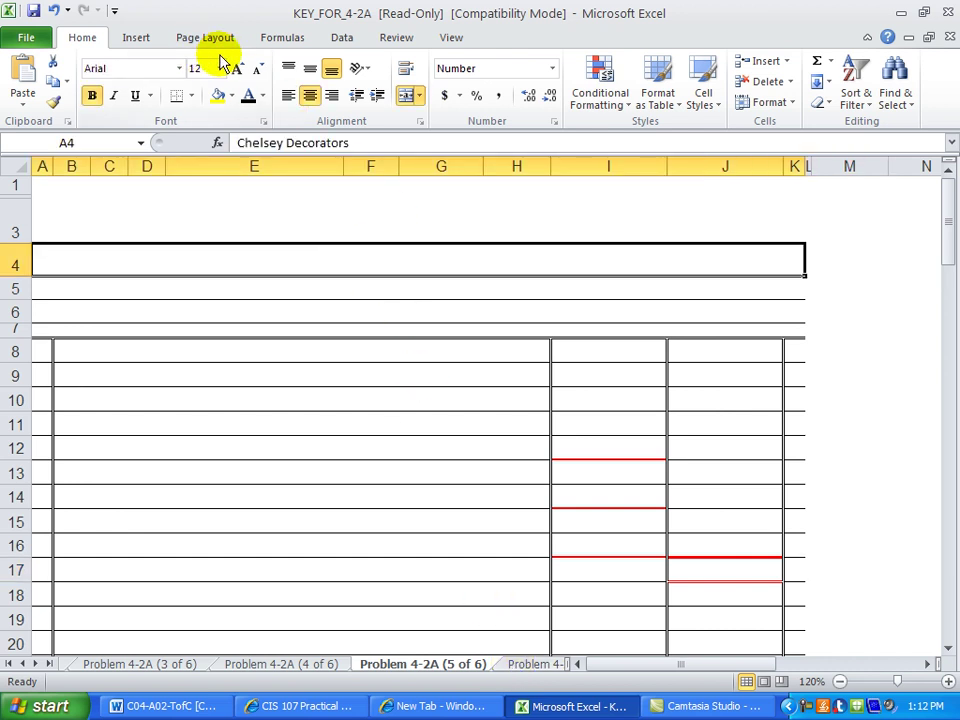
{"action": "left_click", "coordinate": [249, 97]}
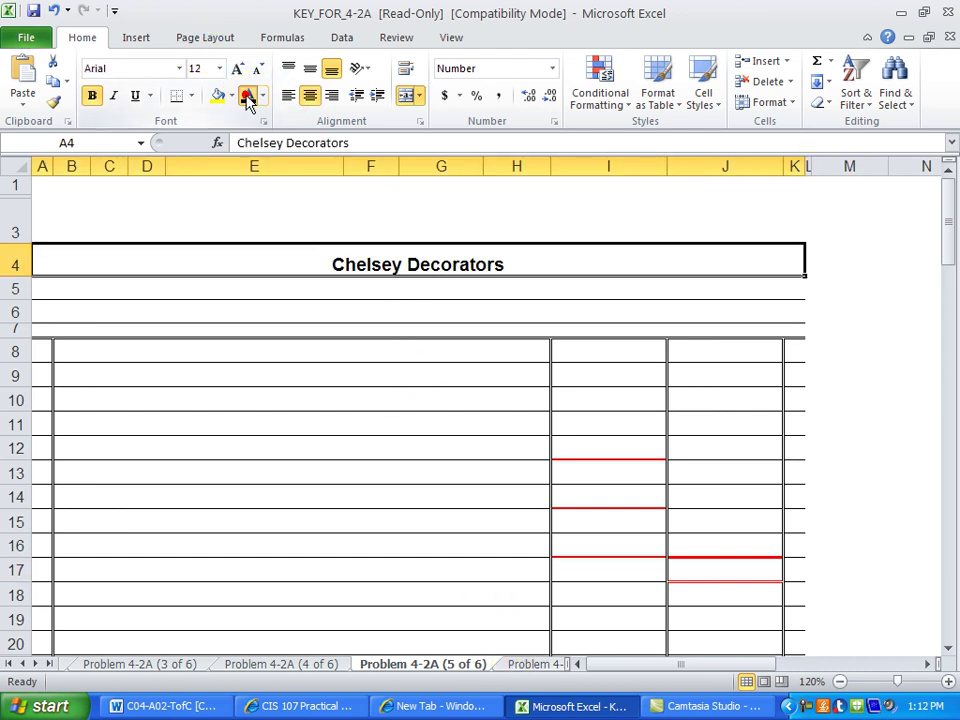
{"action": "left_click", "coordinate": [349, 288]}
{"action": "left_click", "coordinate": [249, 97]}
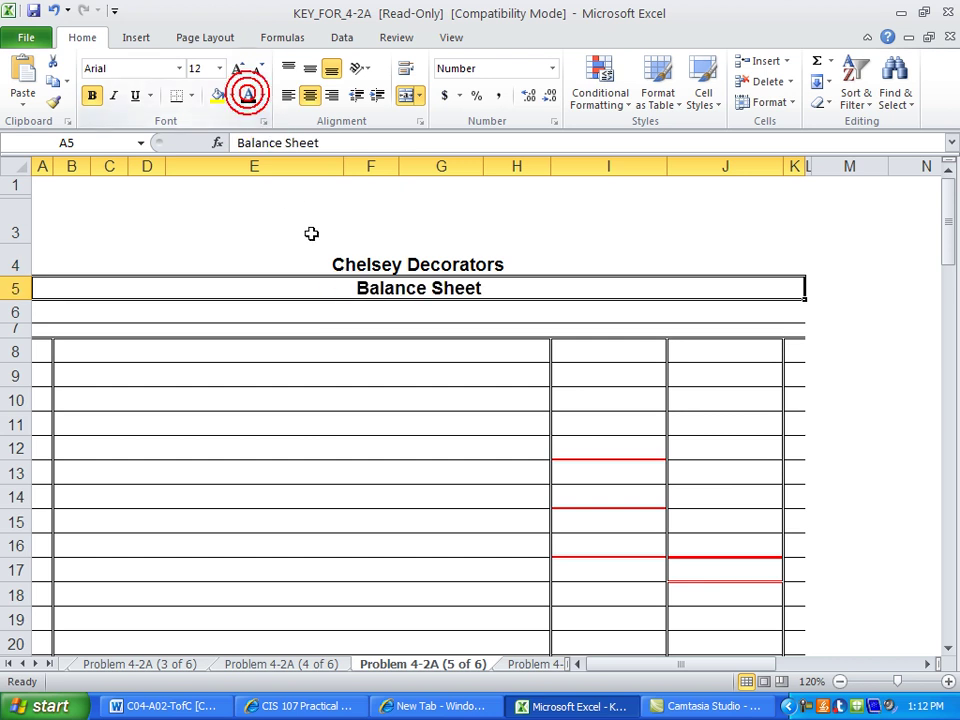
{"action": "left_click", "coordinate": [413, 313]}
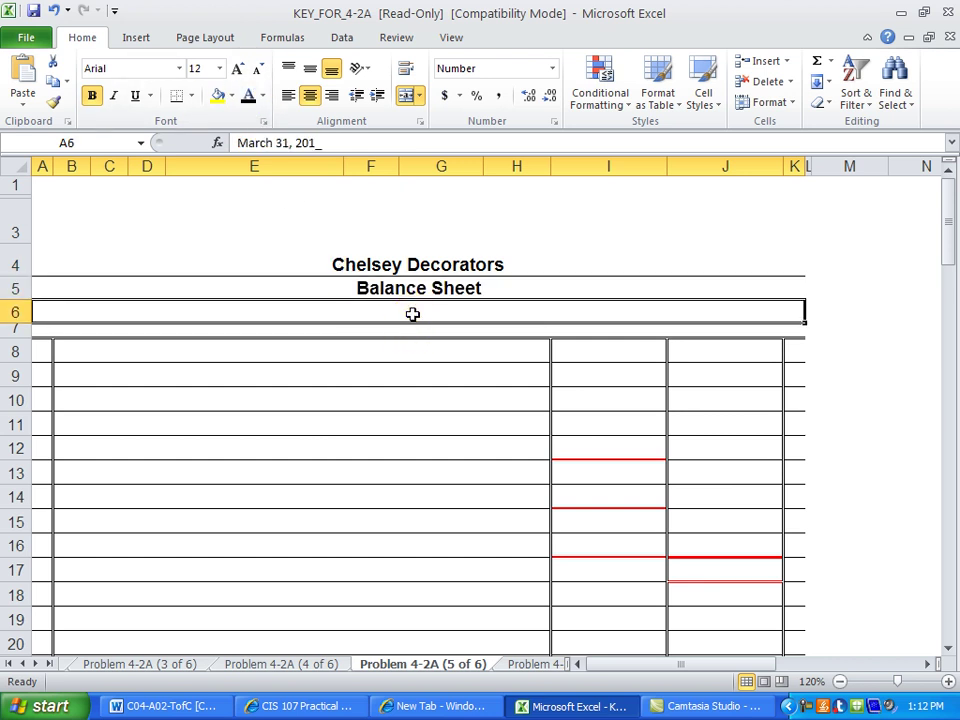
{"action": "left_click", "coordinate": [249, 97]}
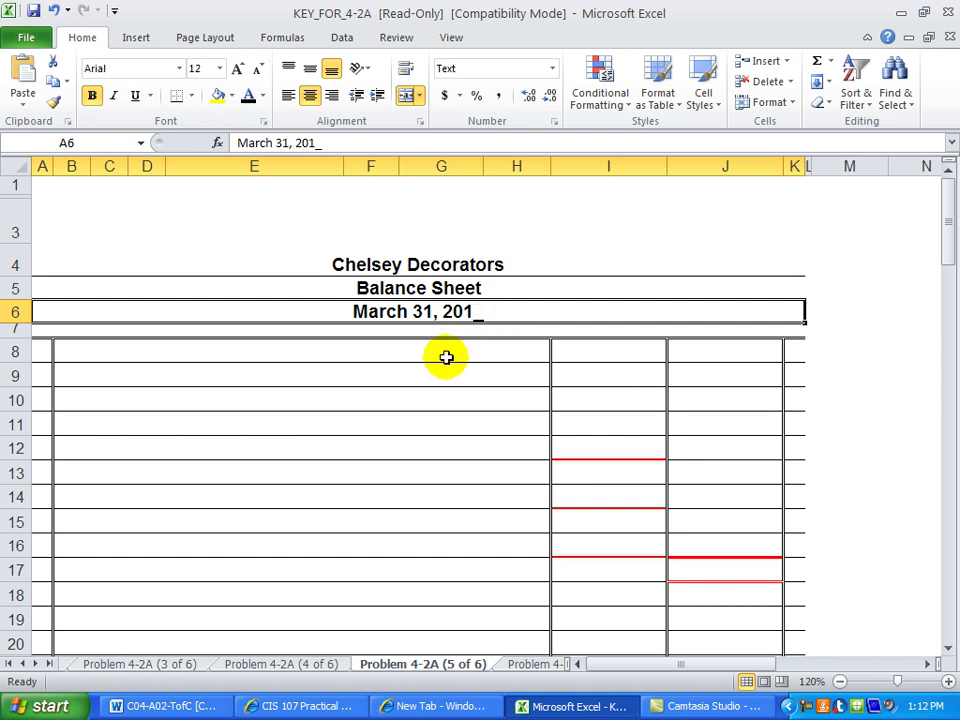
Reveal the "Assets" heading in row 8, the "Cash" label in B9 and the cash amount in J9 with the black font color.
{"action": "left_click", "coordinate": [316, 356]}
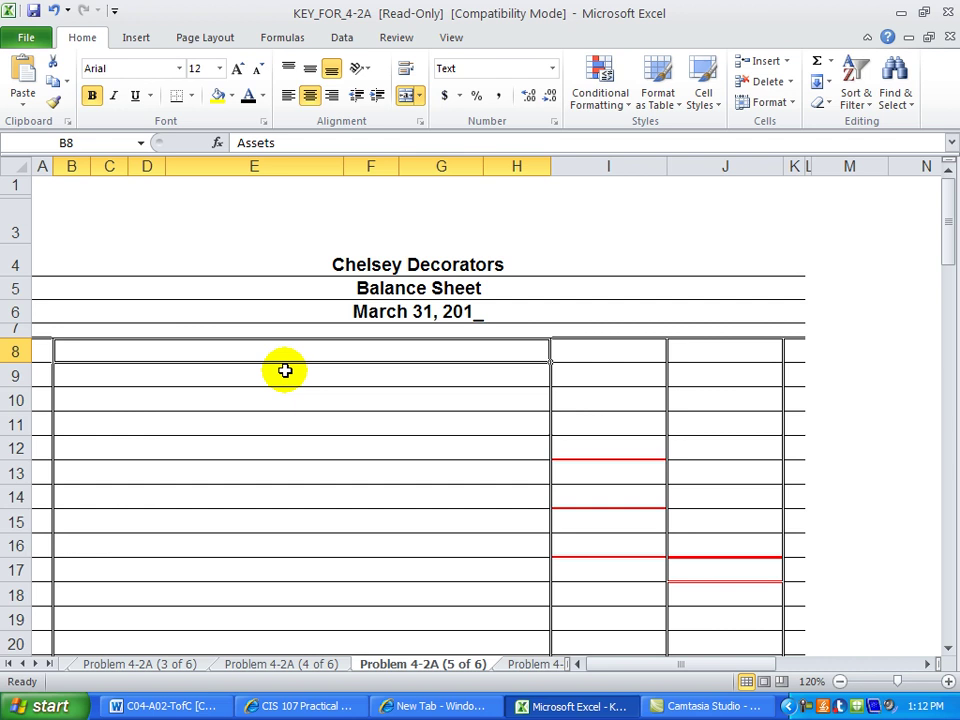
{"action": "left_click", "coordinate": [249, 104]}
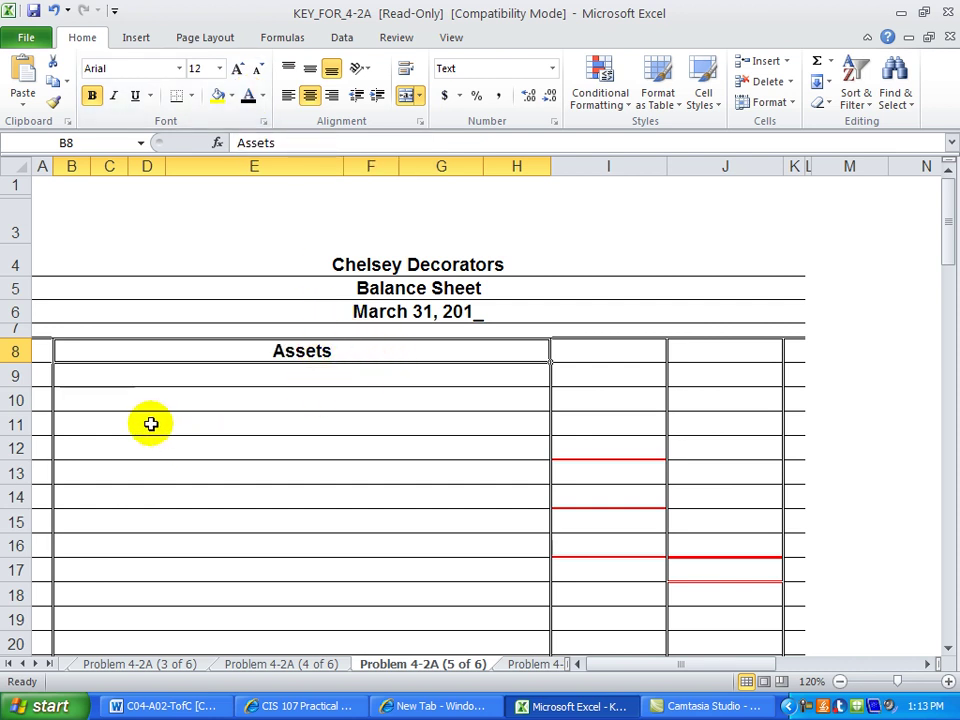
{"action": "left_click", "coordinate": [71, 372]}
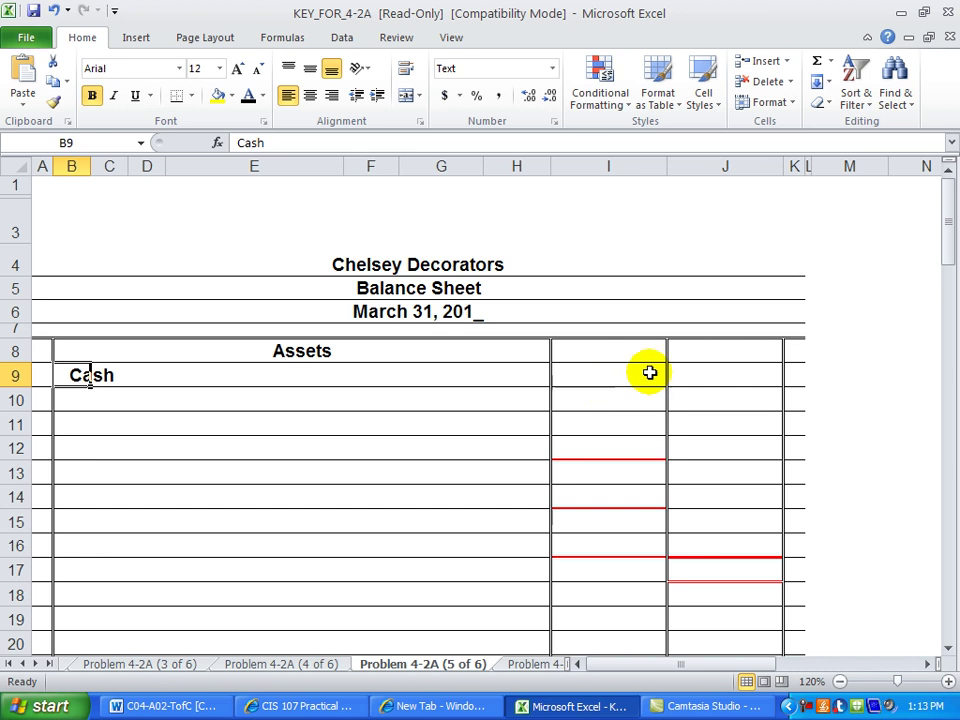
{"action": "left_click", "coordinate": [712, 376]}
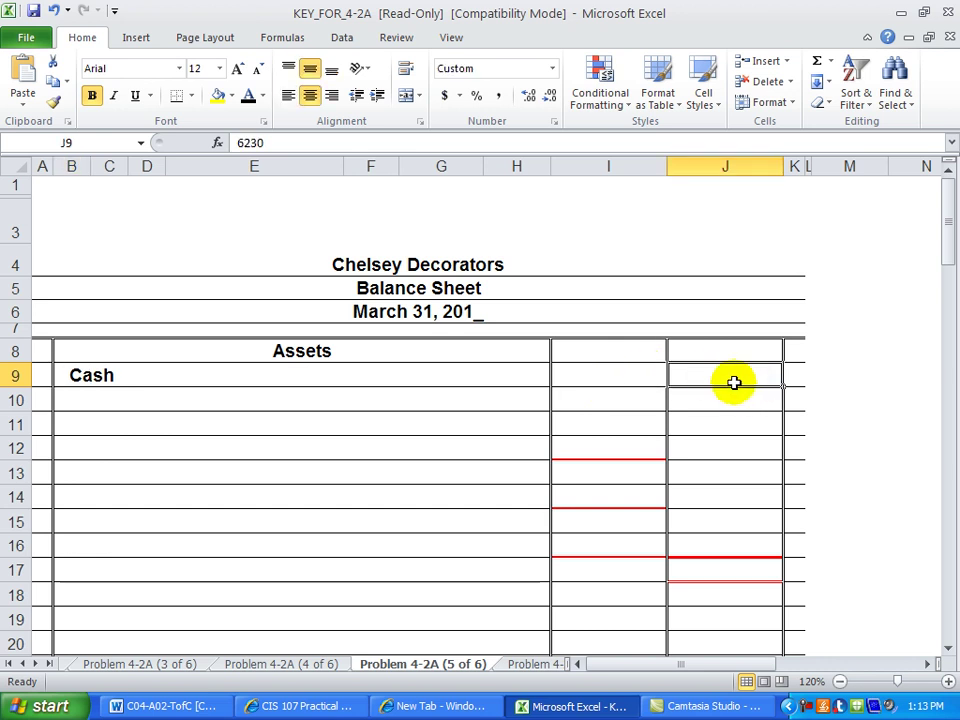
{"action": "left_click", "coordinate": [245, 95]}
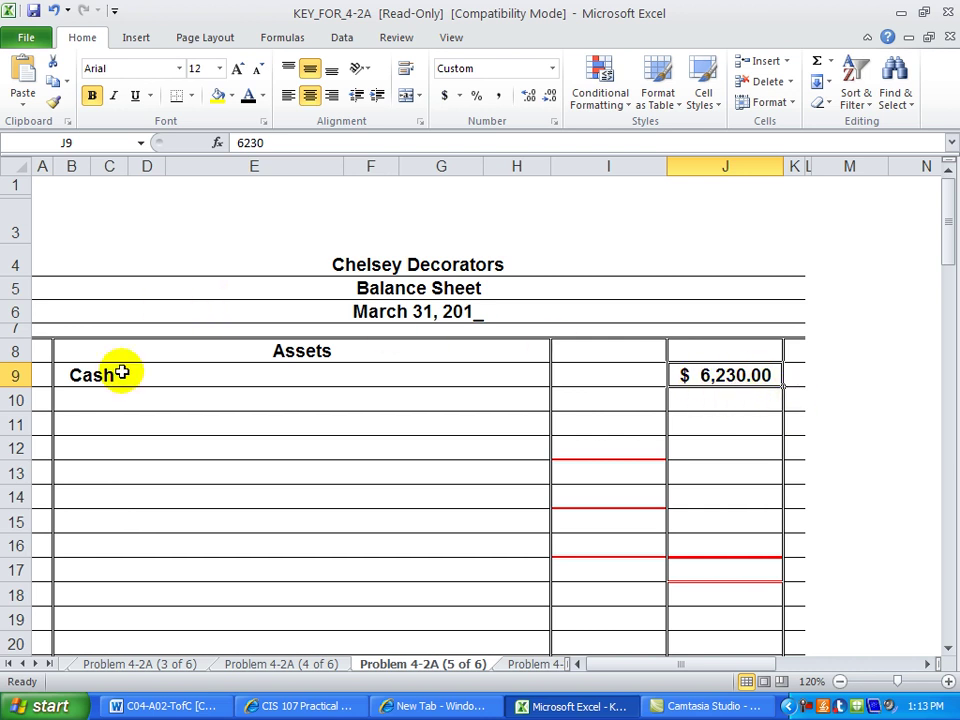
Apply the black font color to the "Prepaid Insurance" label in B10 and its amount in J10.
{"action": "left_click", "coordinate": [100, 396]}
{"action": "left_click", "coordinate": [78, 396]}
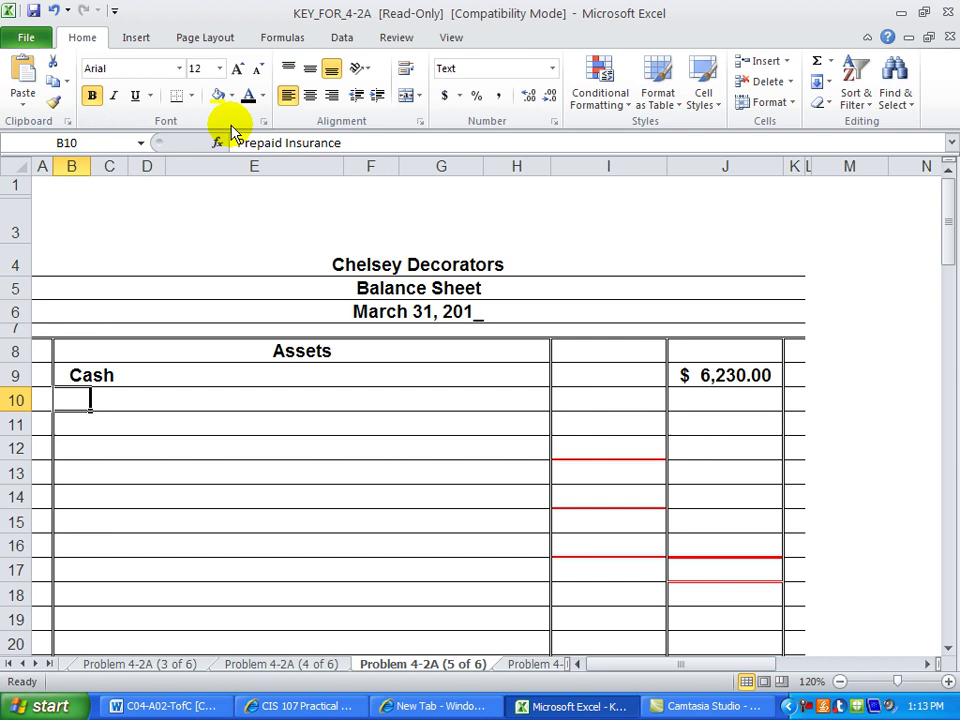
{"action": "left_click", "coordinate": [245, 95]}
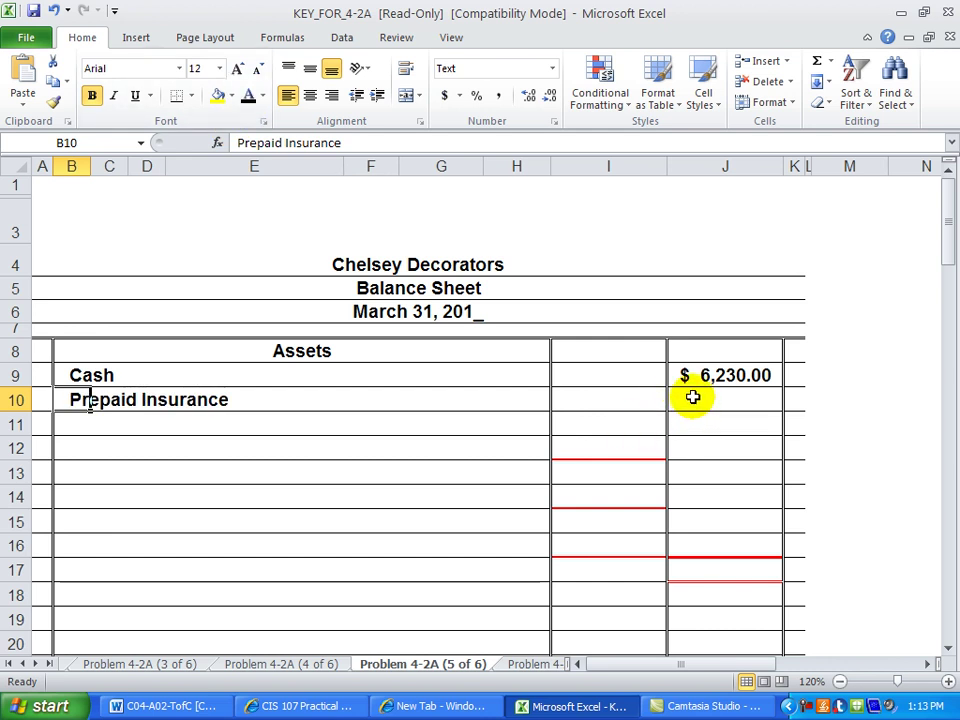
{"action": "left_click", "coordinate": [726, 399]}
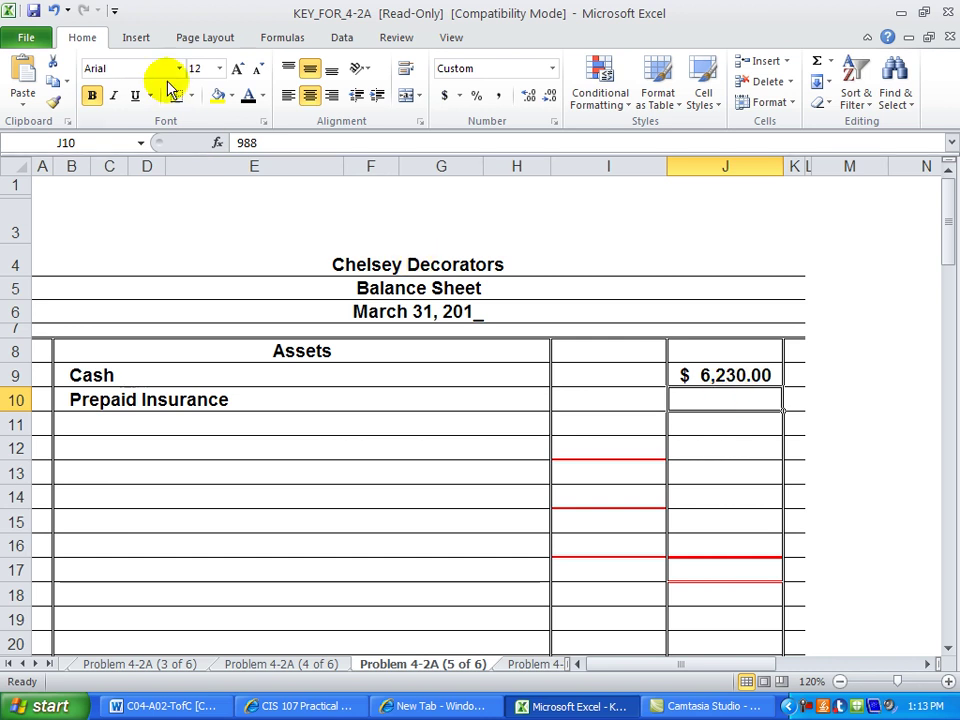
{"action": "left_click", "coordinate": [246, 96]}
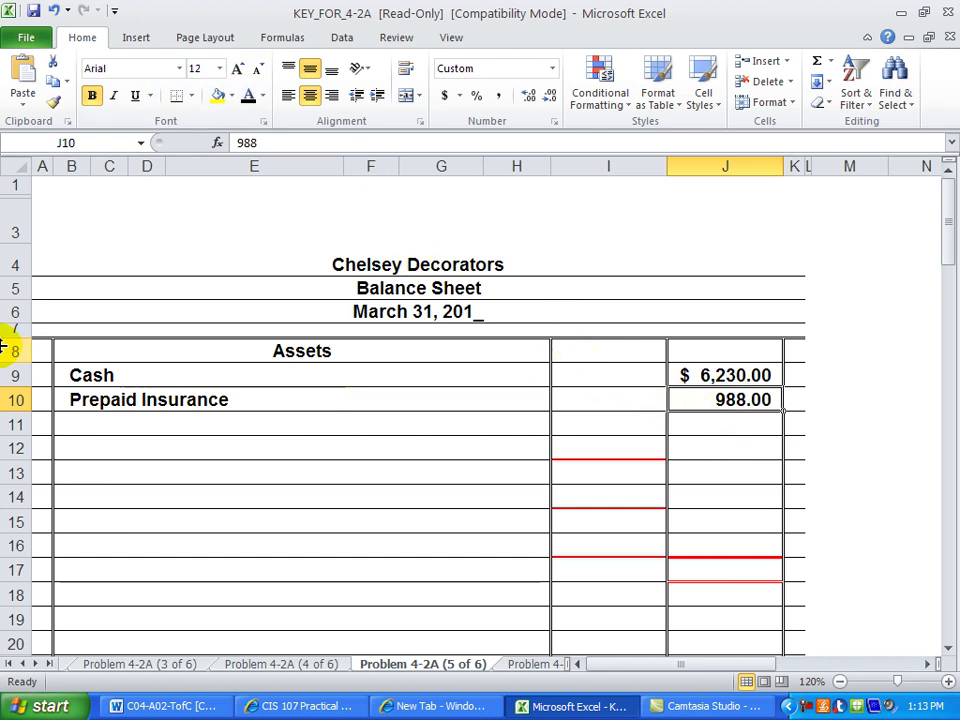
Reveal the "Equipment" label in B11 and its cost in I11 with the black font color.
{"action": "left_click", "coordinate": [71, 420]}
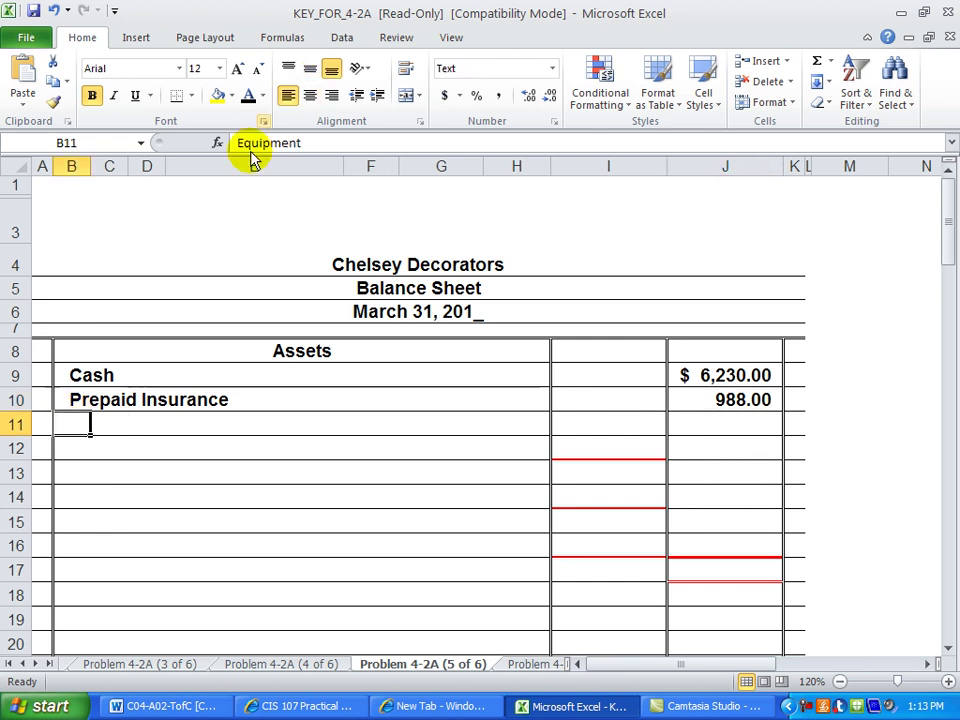
{"action": "left_click", "coordinate": [248, 97]}
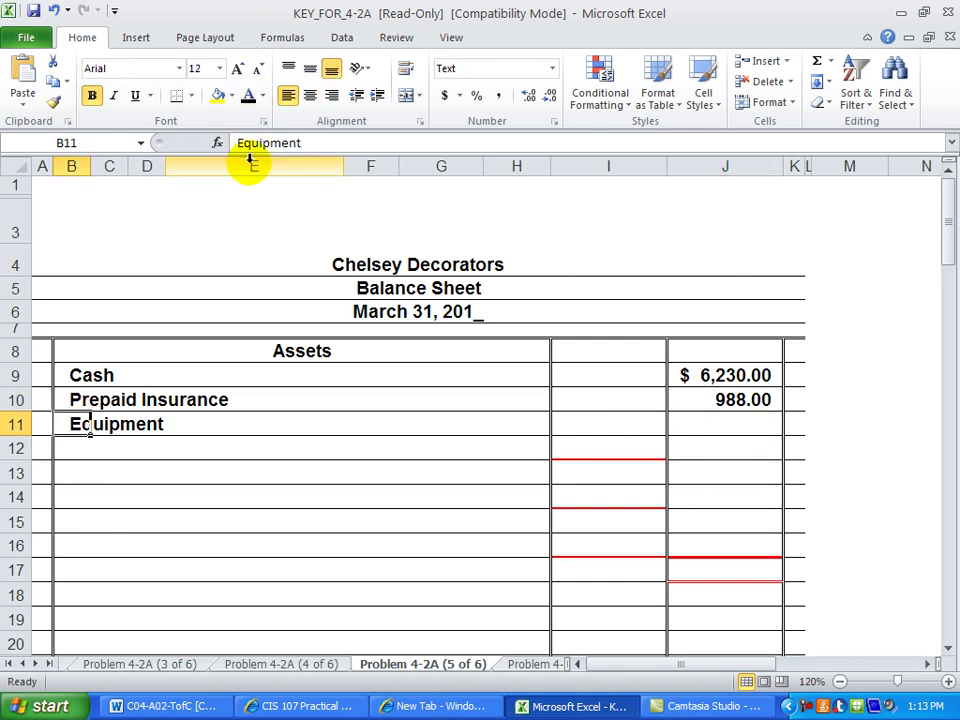
{"action": "left_click", "coordinate": [583, 422]}
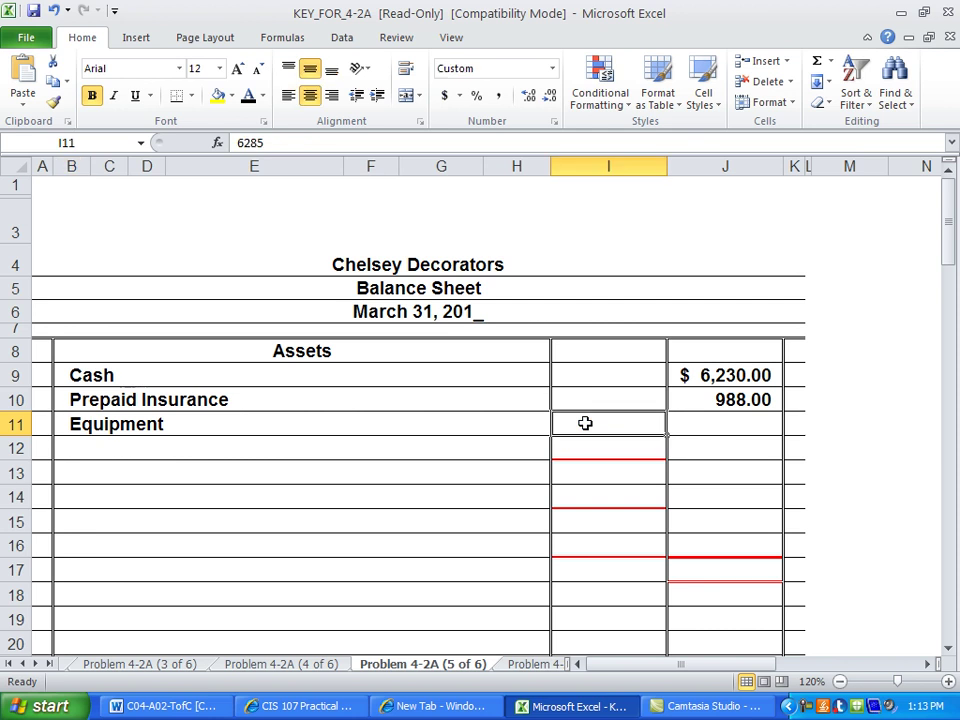
{"action": "left_click", "coordinate": [248, 97]}
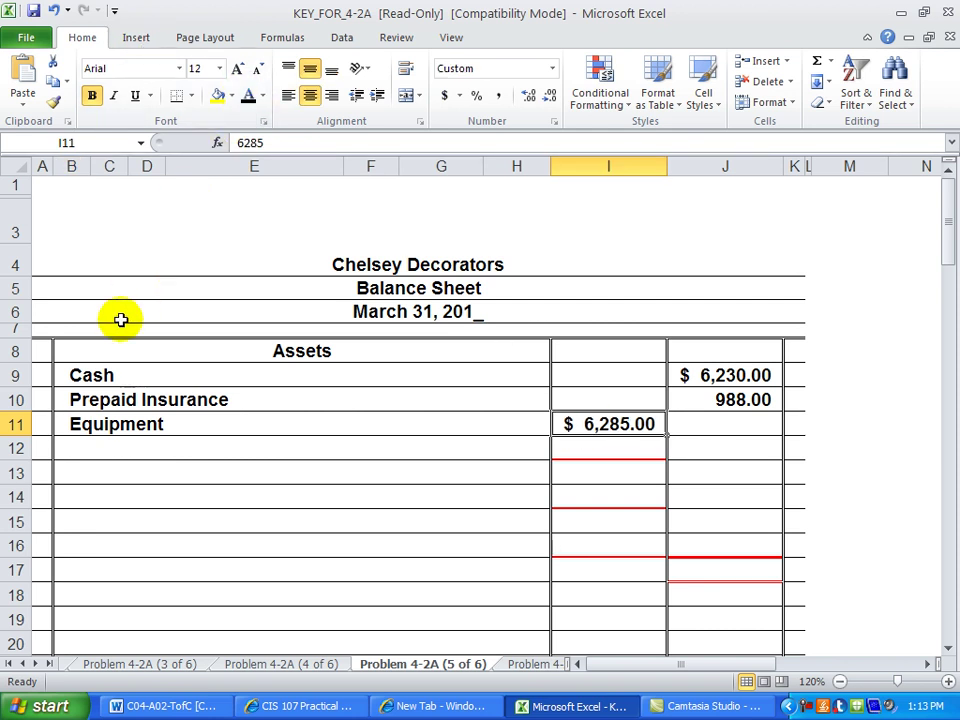
Apply the black font color to the equipment's "Less Accumulated Depreciation" label in C12, its amount in I12 and the book value in J12.
{"action": "left_click", "coordinate": [108, 457]}
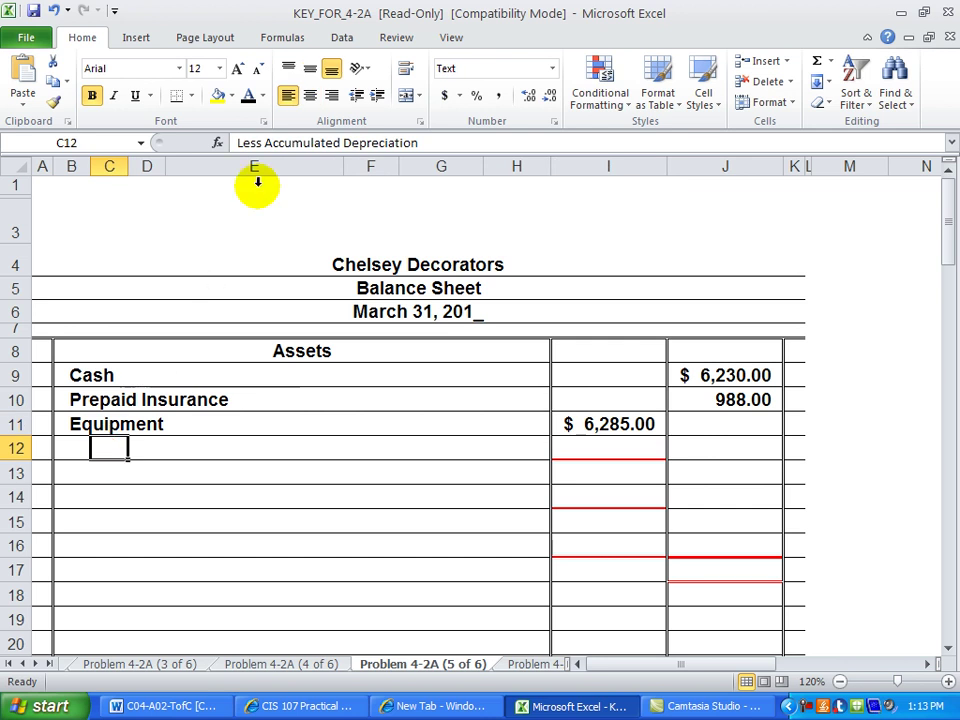
{"action": "left_click", "coordinate": [249, 100]}
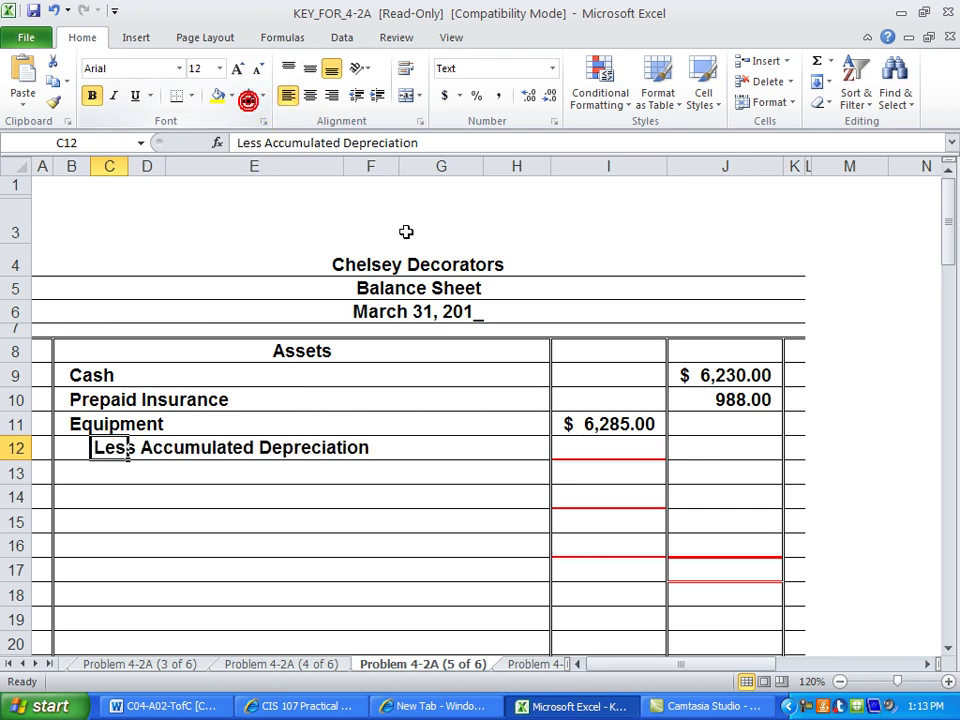
{"action": "left_click", "coordinate": [619, 453]}
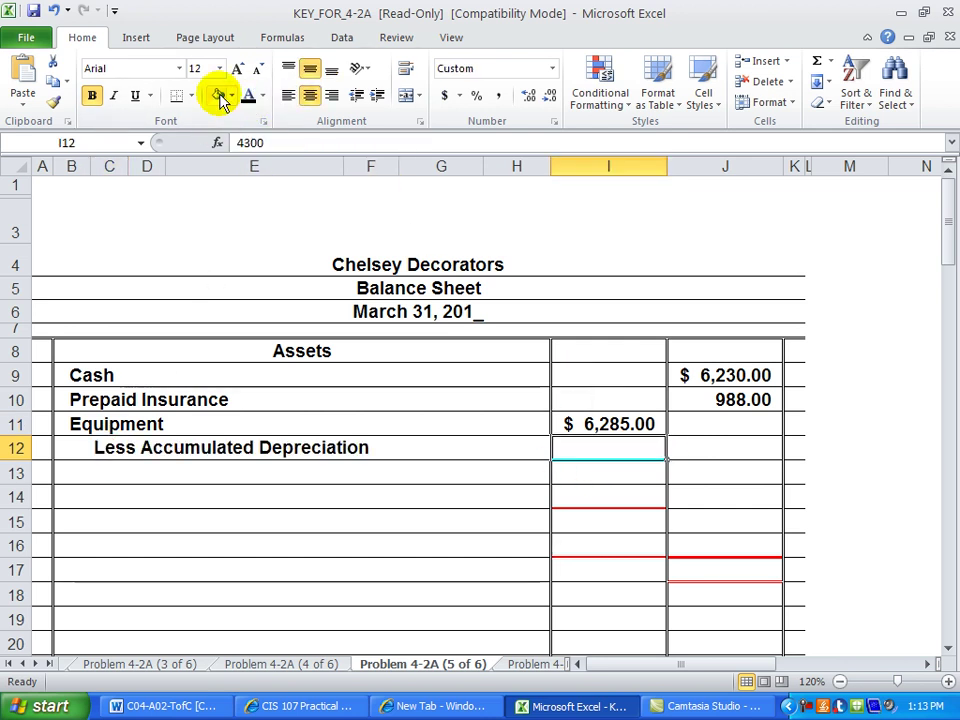
{"action": "left_click", "coordinate": [249, 100]}
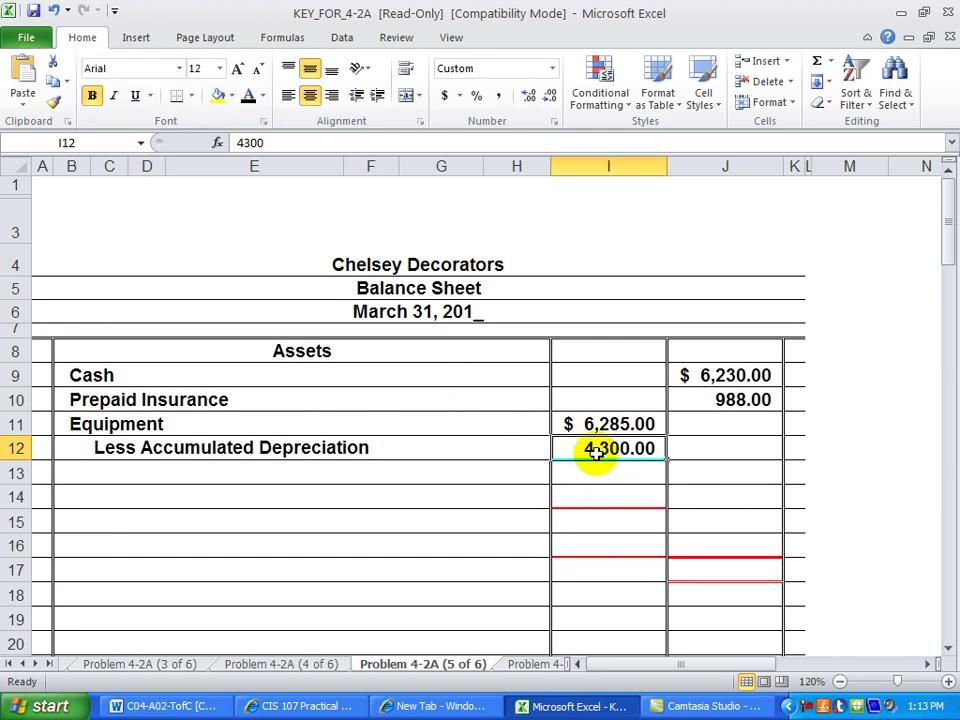
{"action": "left_click", "coordinate": [682, 447]}
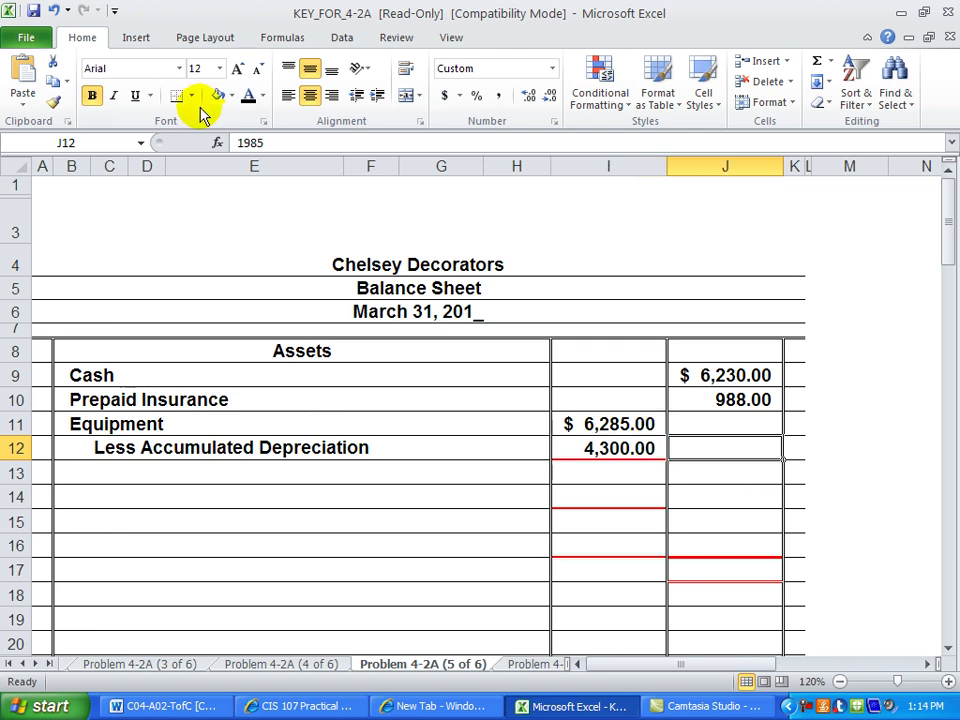
{"action": "left_click", "coordinate": [247, 99]}
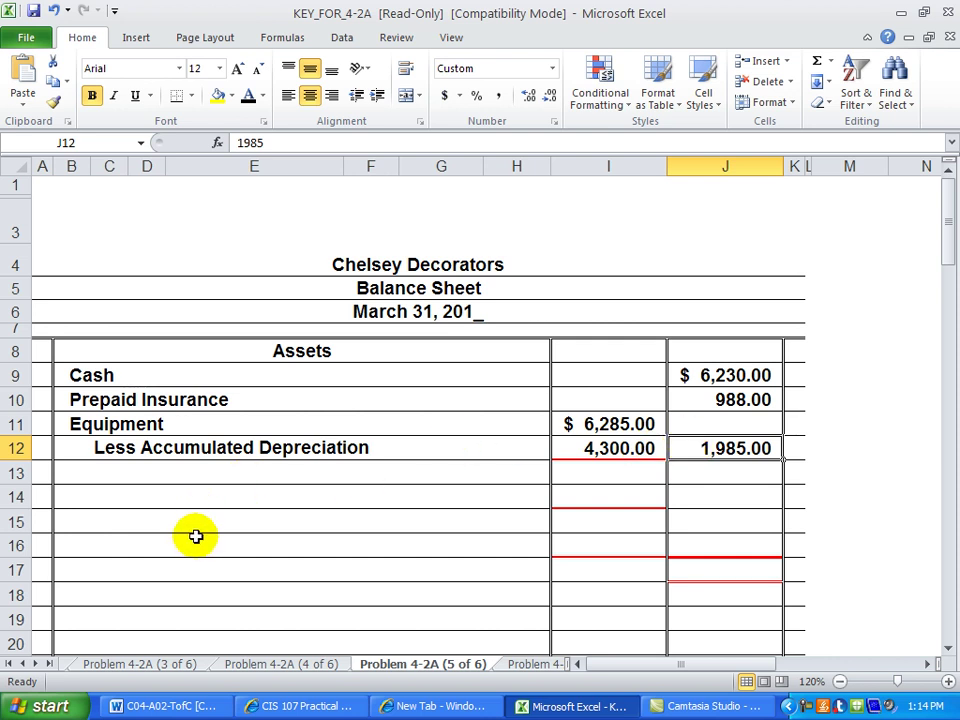
Reveal the "Office Furniture" label in B13 and its cost in I13 with the black font color.
{"action": "left_click", "coordinate": [84, 472]}
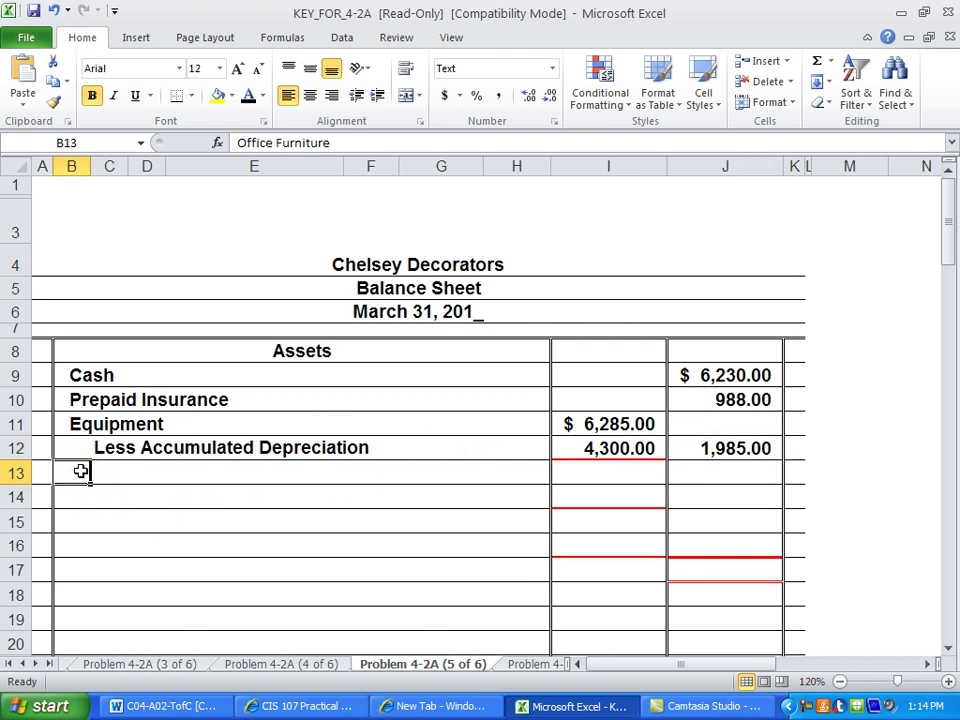
{"action": "left_click", "coordinate": [246, 95]}
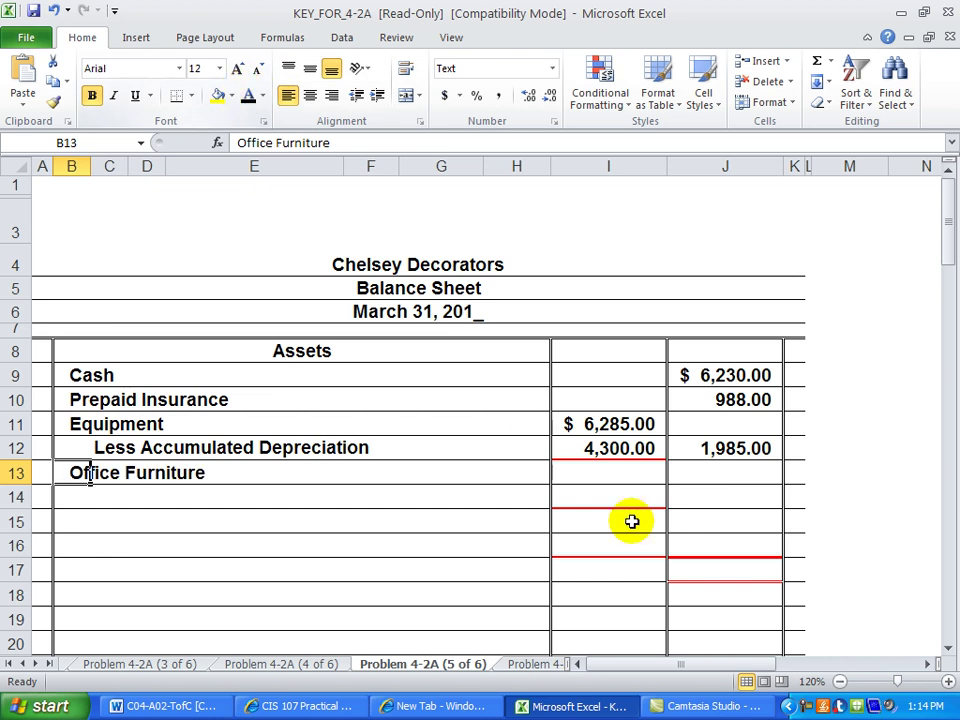
{"action": "left_click", "coordinate": [614, 474]}
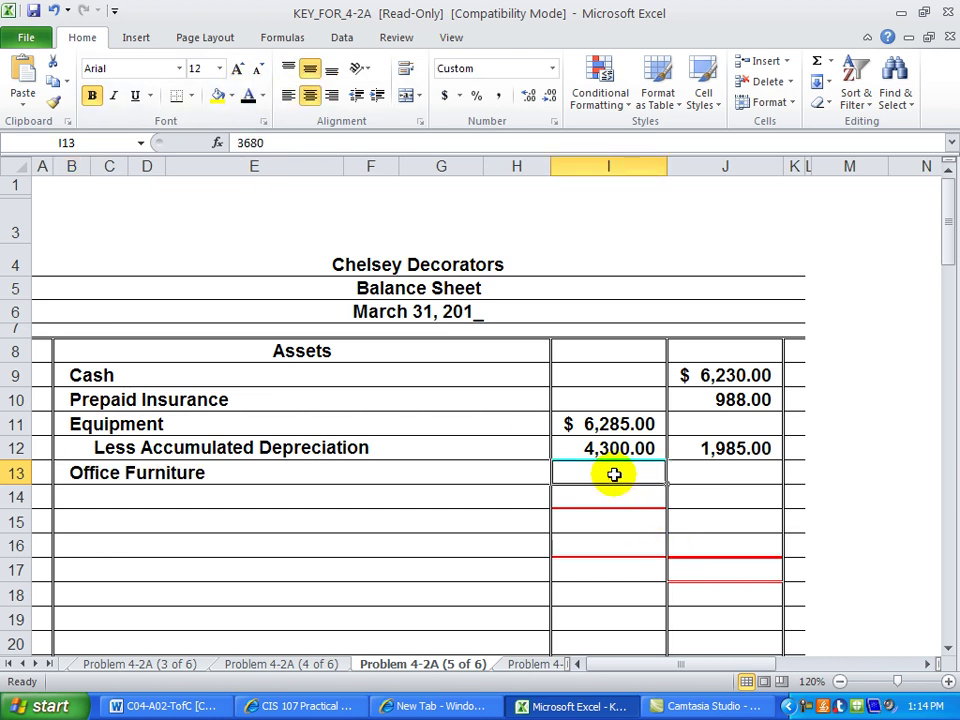
{"action": "left_click", "coordinate": [246, 95]}
Apply the black font color to the office furniture's "Less Accumulated Depreciation" label in C14, its amount in I14 and the book value in J14.
{"action": "left_click", "coordinate": [104, 497]}
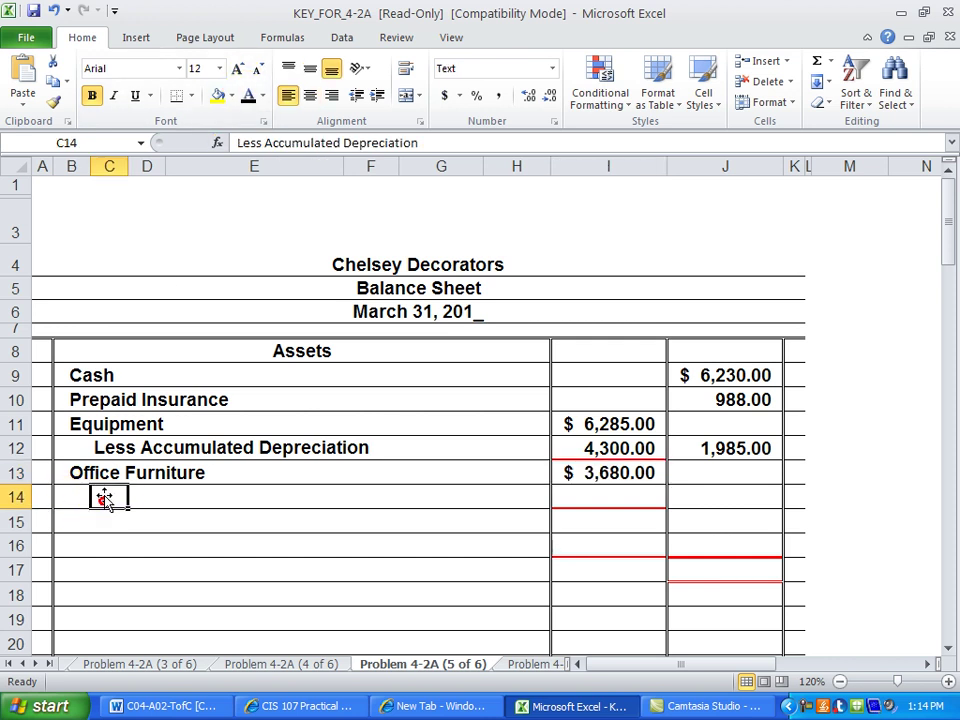
{"action": "left_click", "coordinate": [247, 97]}
{"action": "left_click", "coordinate": [615, 499]}
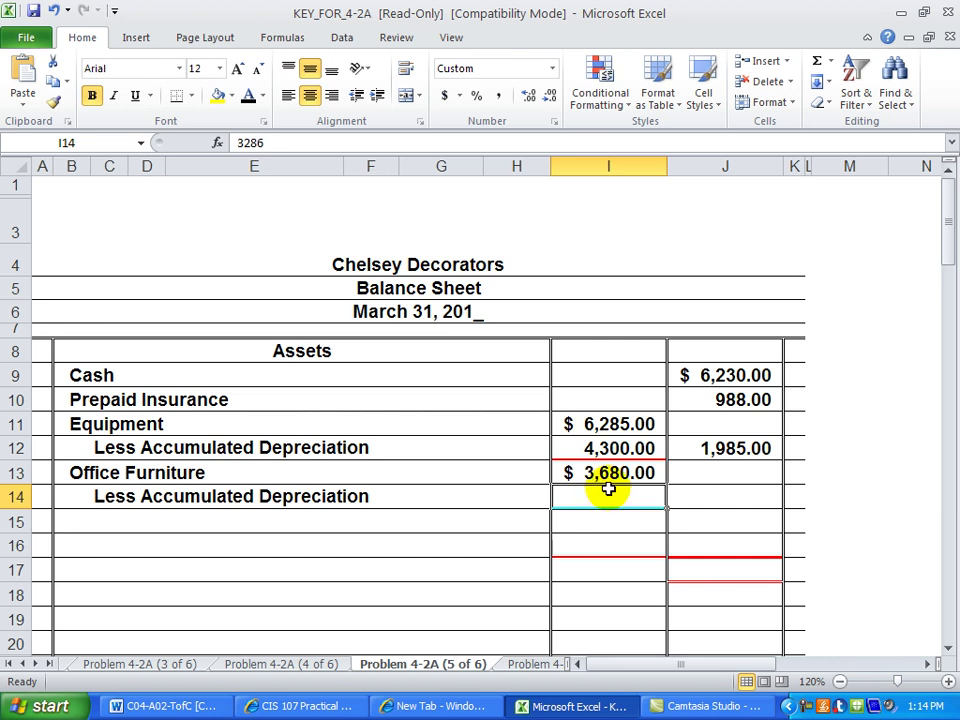
{"action": "left_click", "coordinate": [247, 96]}
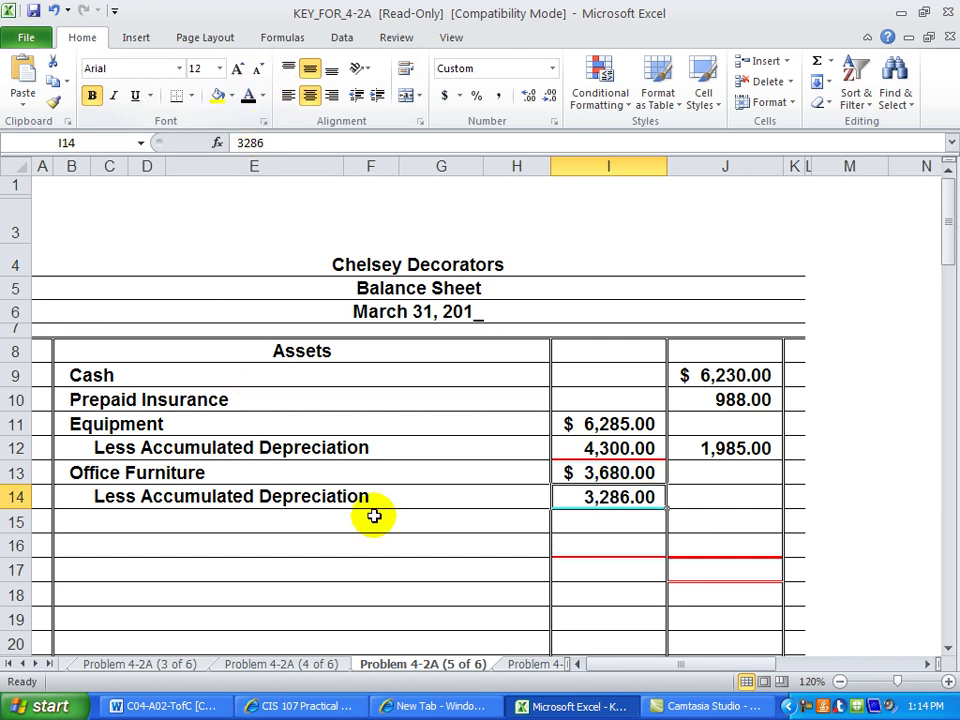
{"action": "left_click", "coordinate": [695, 497]}
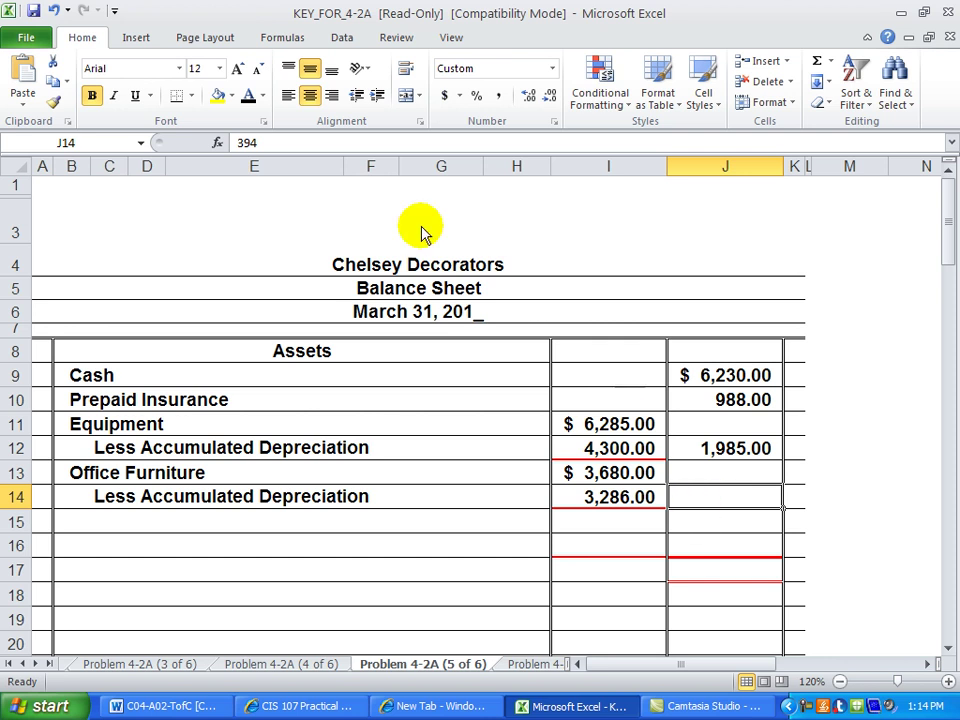
{"action": "left_click", "coordinate": [248, 96]}
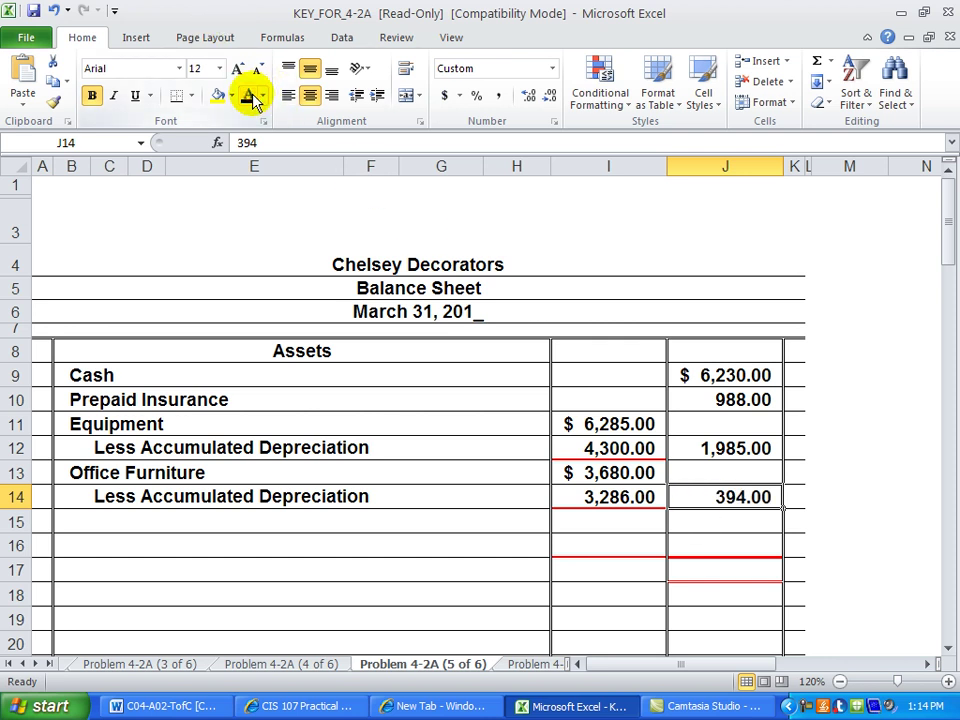
Reveal the "Truck" label in B15 and its cost in I15 with the black font color.
{"action": "left_click", "coordinate": [75, 522]}
{"action": "left_click", "coordinate": [243, 96]}
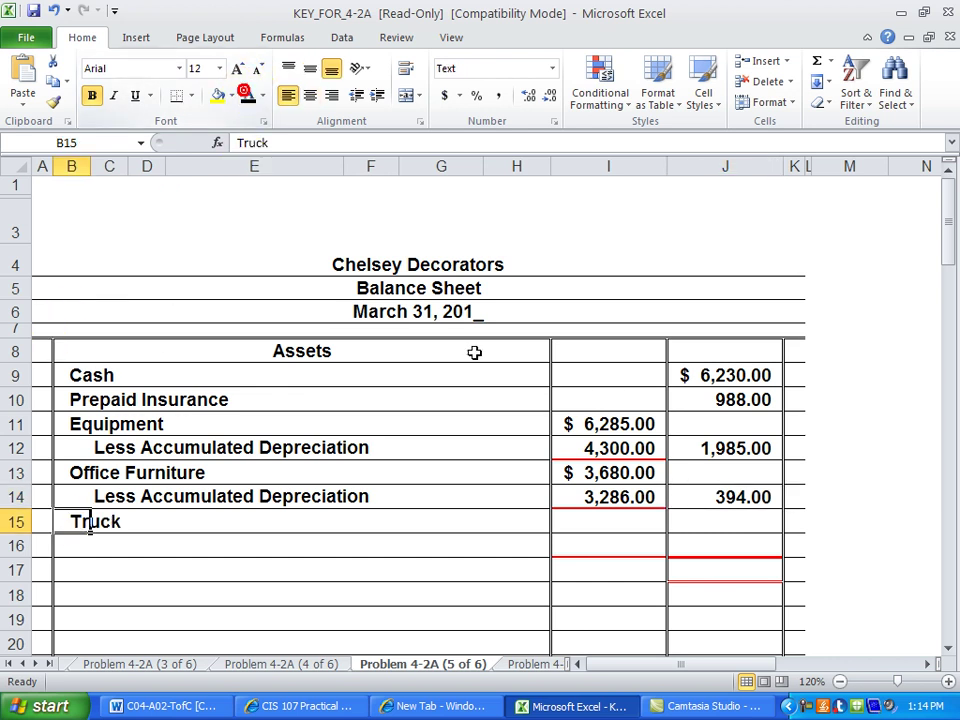
{"action": "left_click", "coordinate": [618, 524]}
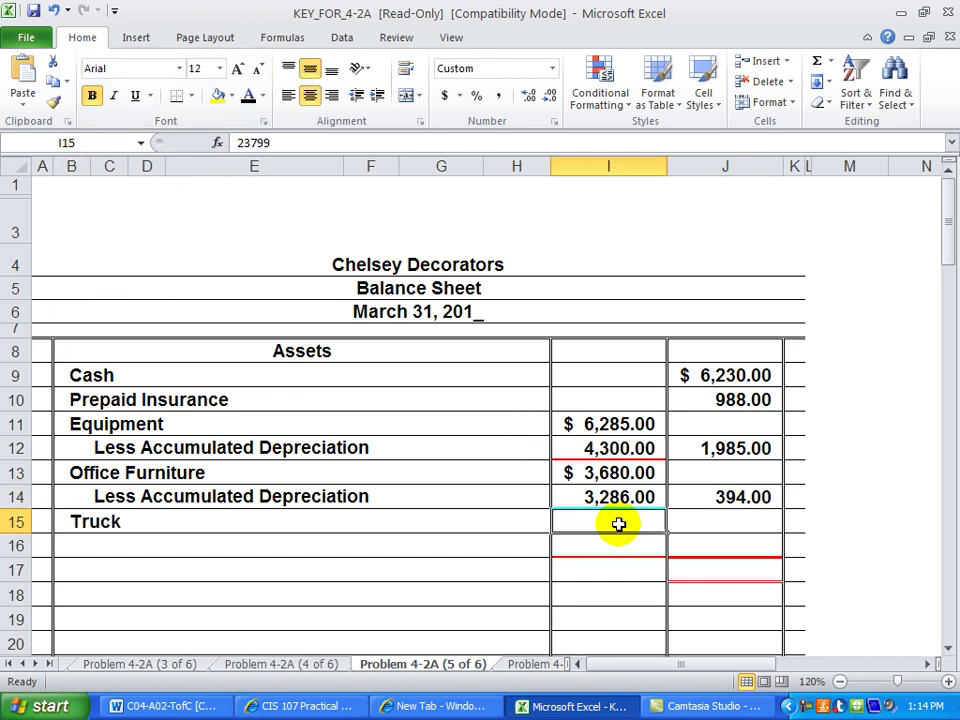
{"action": "left_click", "coordinate": [247, 97]}
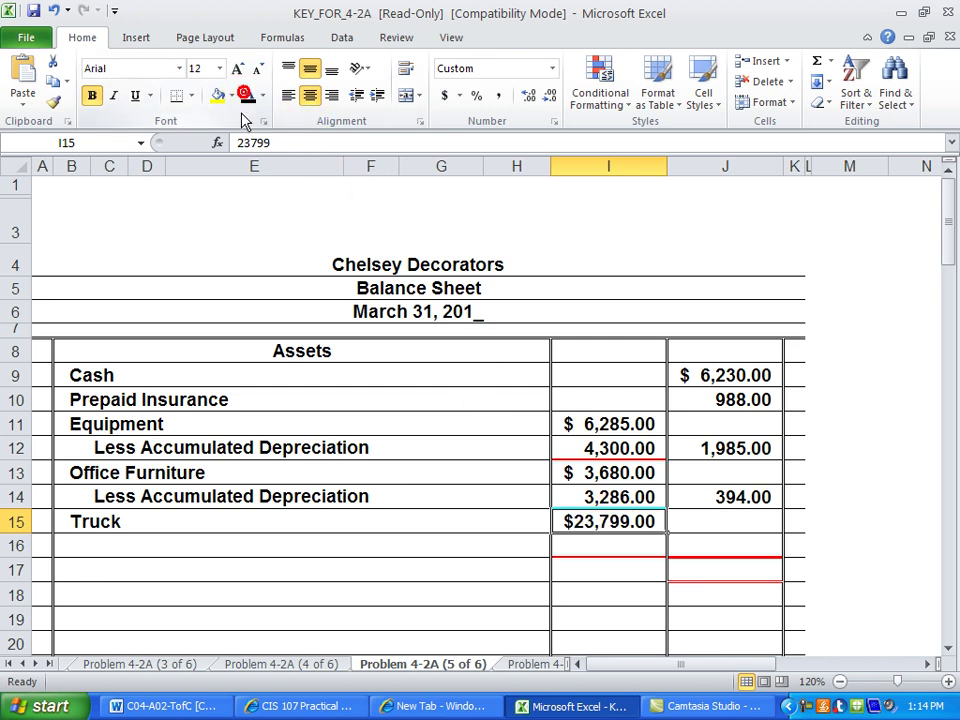
Apply the black font color to the truck's "Less Accumulated Depreciation" label in C16, its amount in I16 and the book value in J16.
{"action": "left_click", "coordinate": [106, 544]}
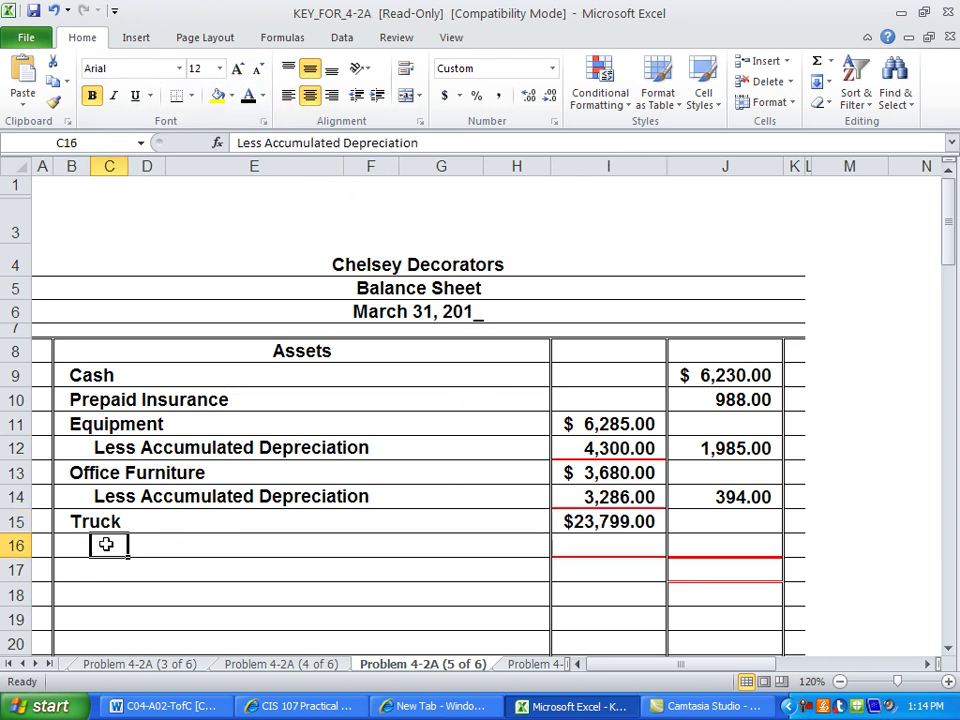
{"action": "left_click", "coordinate": [247, 97]}
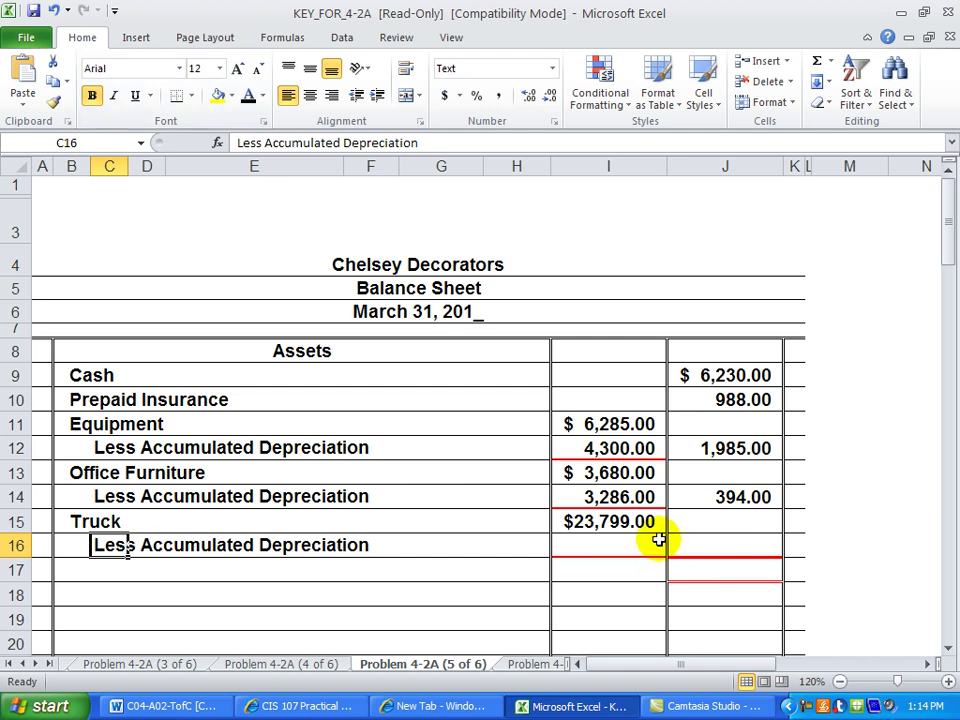
{"action": "left_click", "coordinate": [623, 540]}
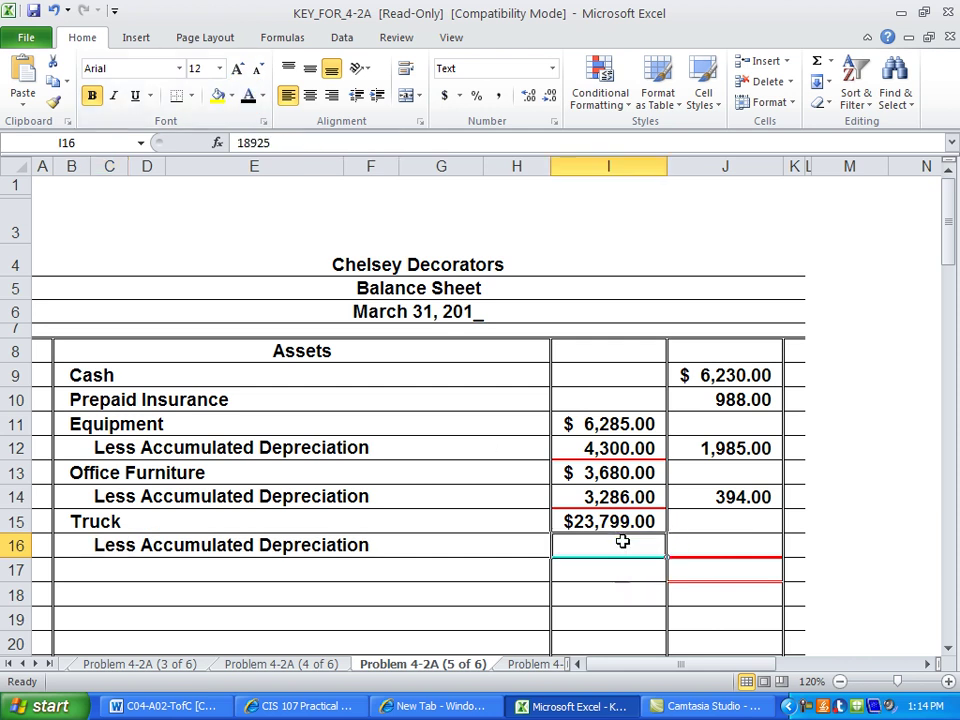
{"action": "left_click", "coordinate": [250, 100]}
{"action": "left_click", "coordinate": [710, 544]}
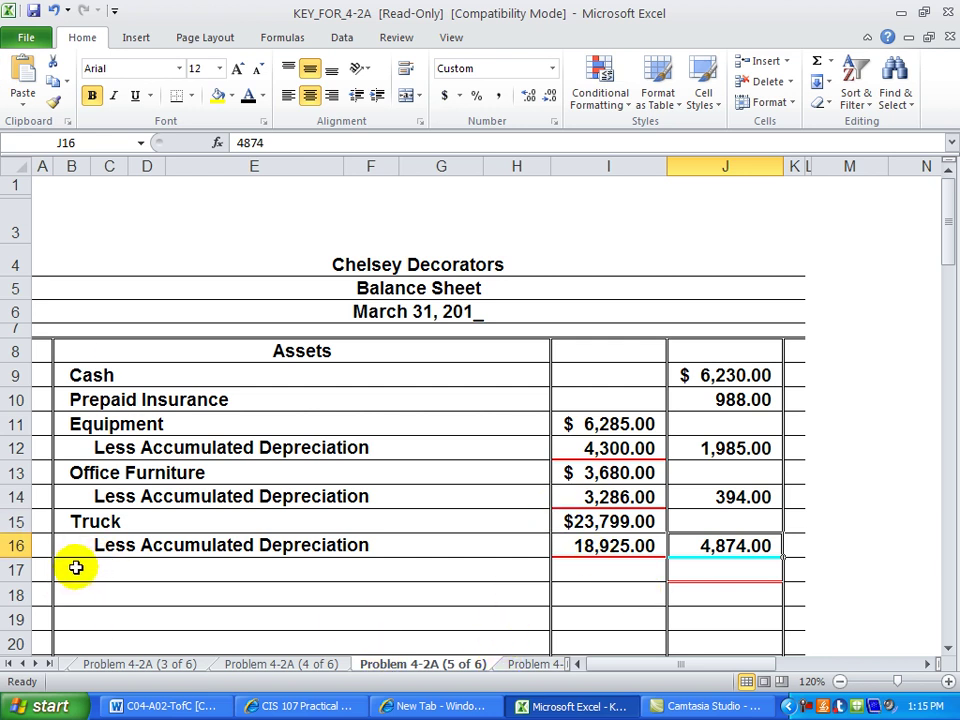
Reveal the "Total Assets" label in B17 and the total in J17 with the black font color.
{"action": "left_click", "coordinate": [72, 568]}
{"action": "left_click", "coordinate": [248, 97]}
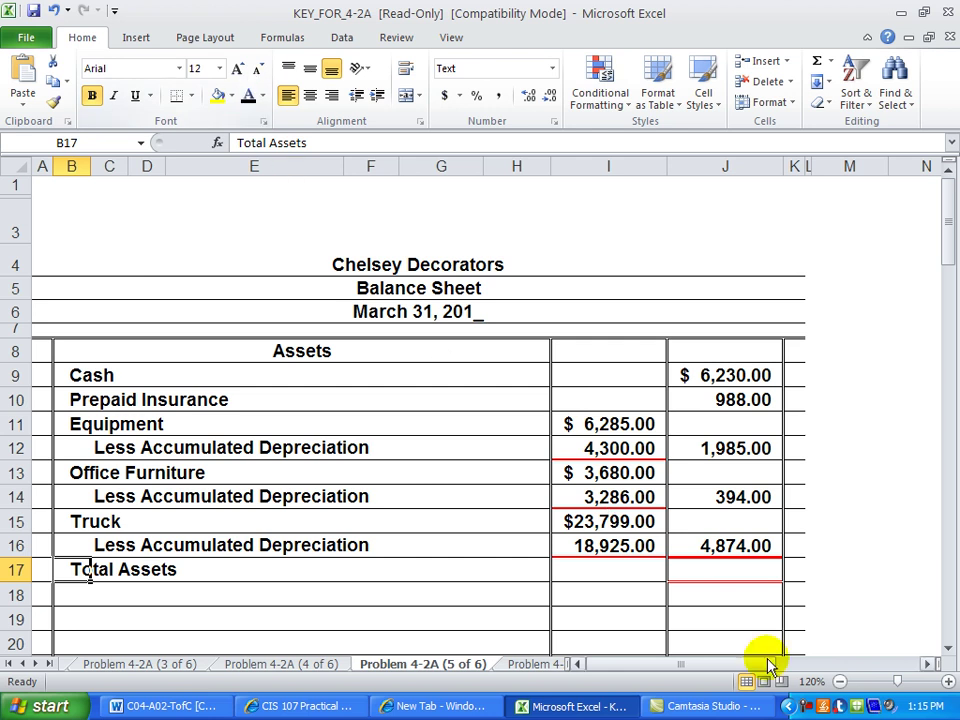
{"action": "left_click", "coordinate": [711, 588]}
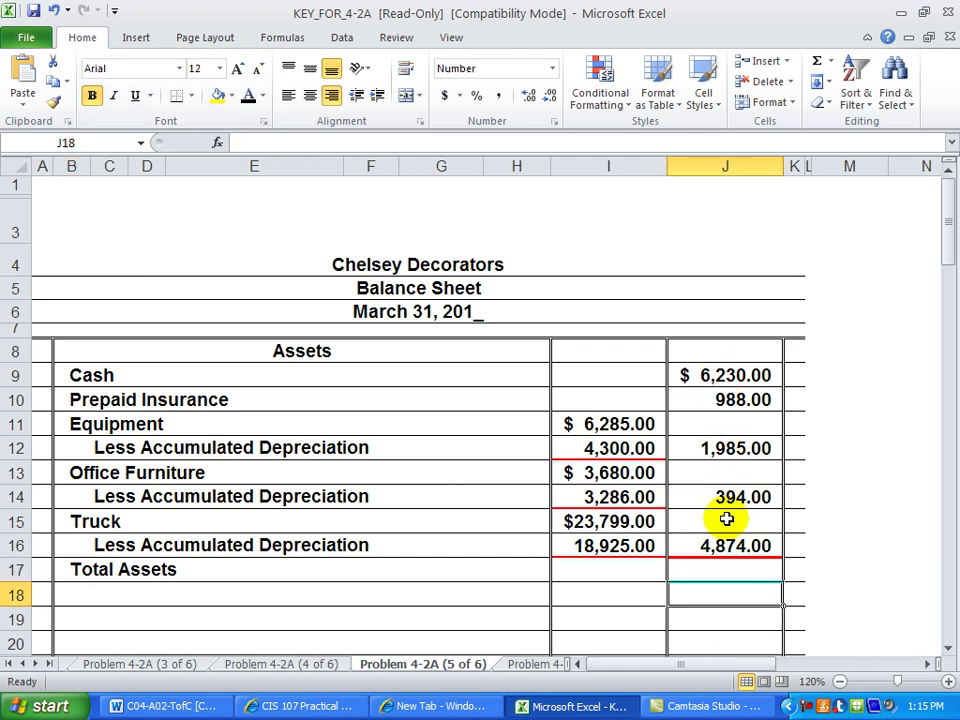
{"action": "left_click", "coordinate": [716, 571]}
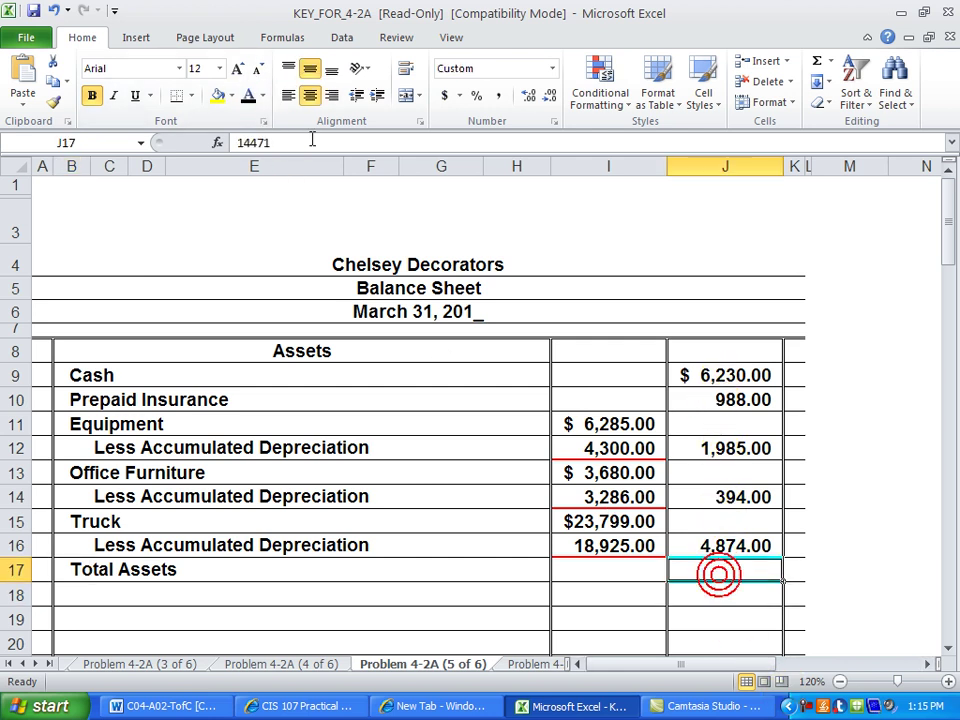
{"action": "left_click", "coordinate": [248, 97]}
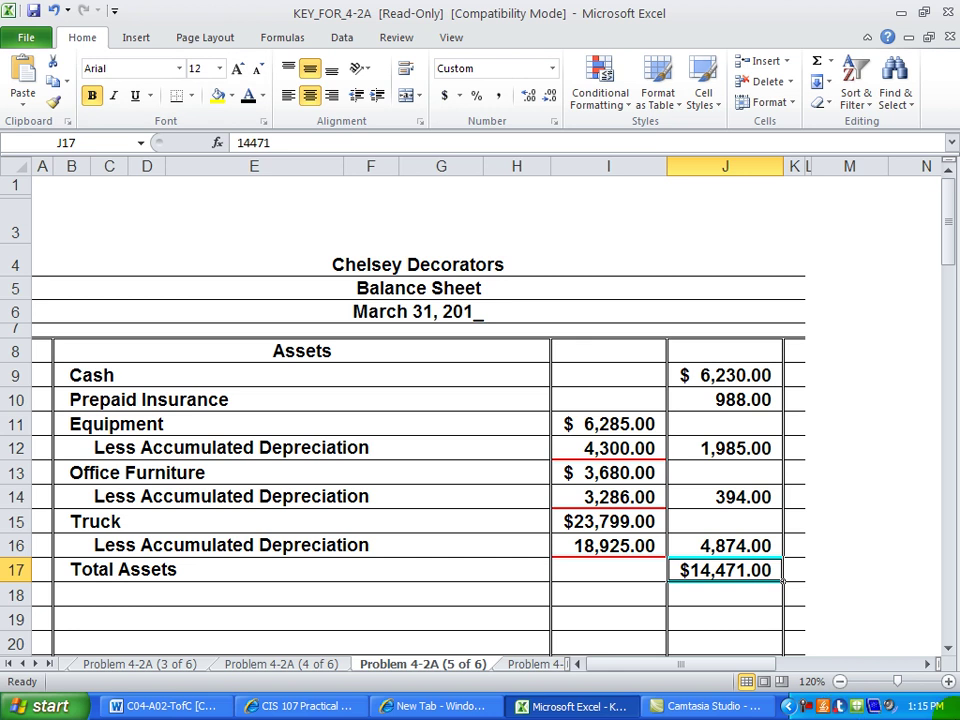
Apply the black font color to the "Liabilities" heading in row 19 of the balance sheet.
{"action": "left_click", "coordinate": [948, 648]}
{"action": "left_click", "coordinate": [948, 648]}
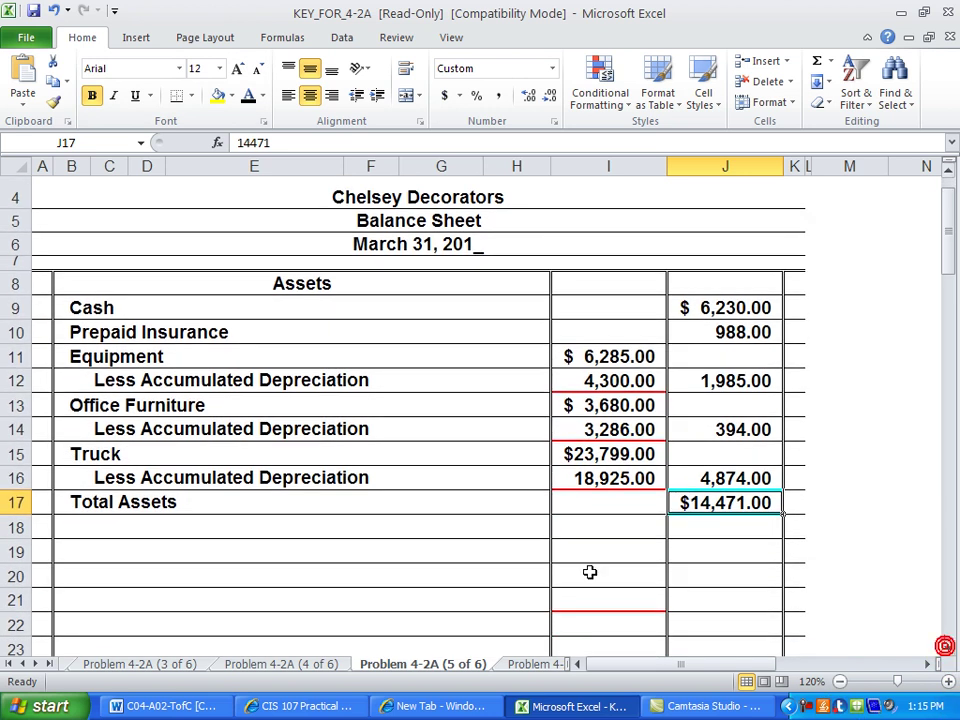
{"action": "left_click", "coordinate": [279, 553]}
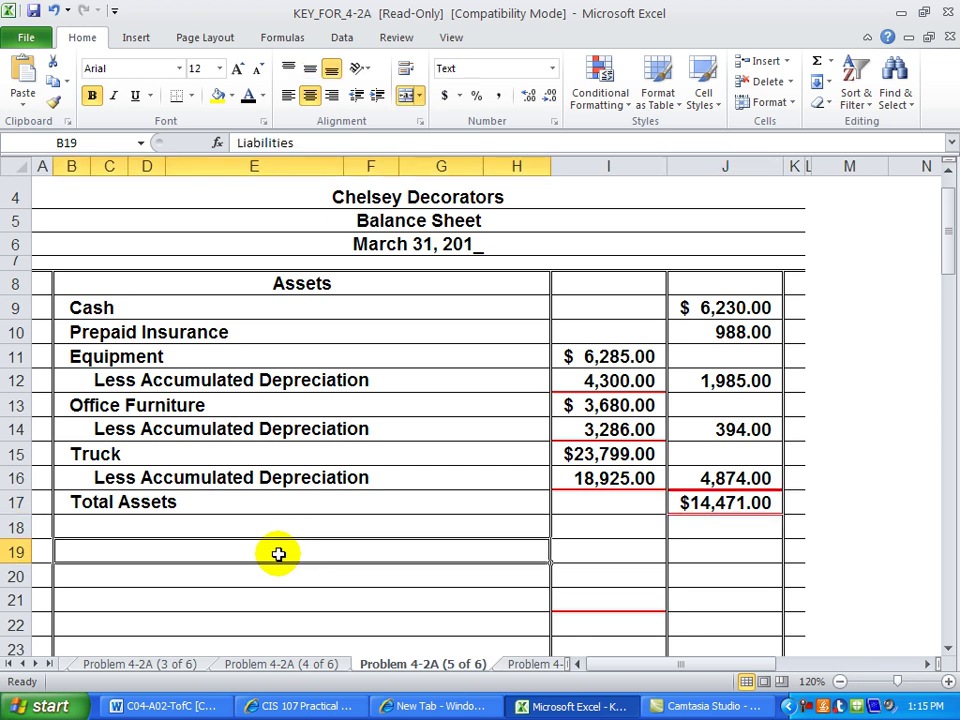
{"action": "left_click", "coordinate": [248, 97]}
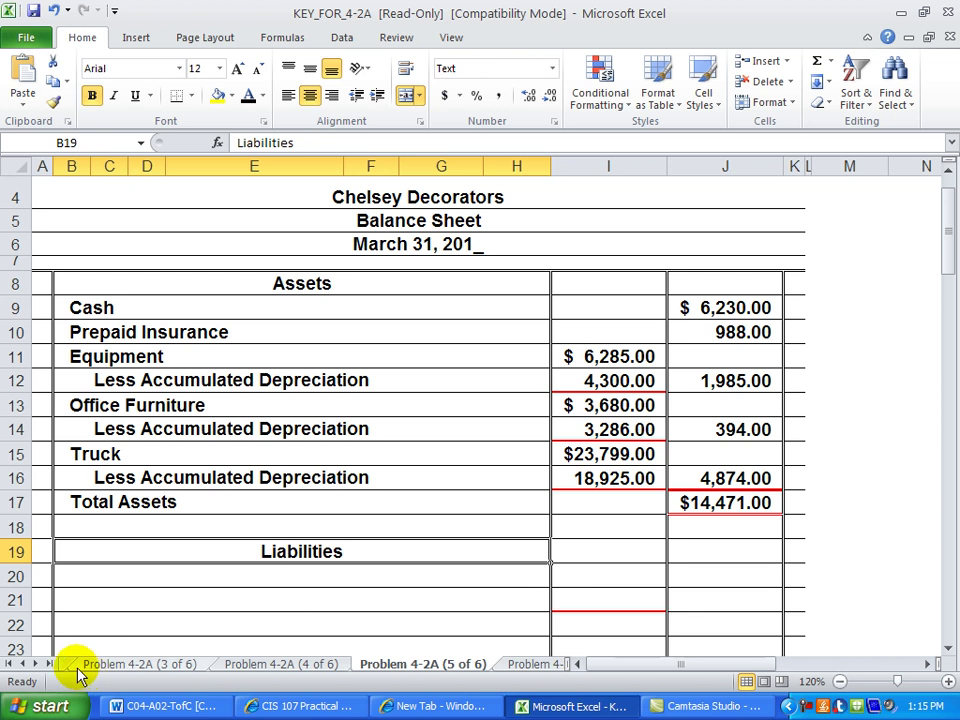
Reveal the "Accounts Payable" label in B20 and its amount in I20 with the black font color.
{"action": "left_click", "coordinate": [69, 578]}
{"action": "left_click", "coordinate": [247, 96]}
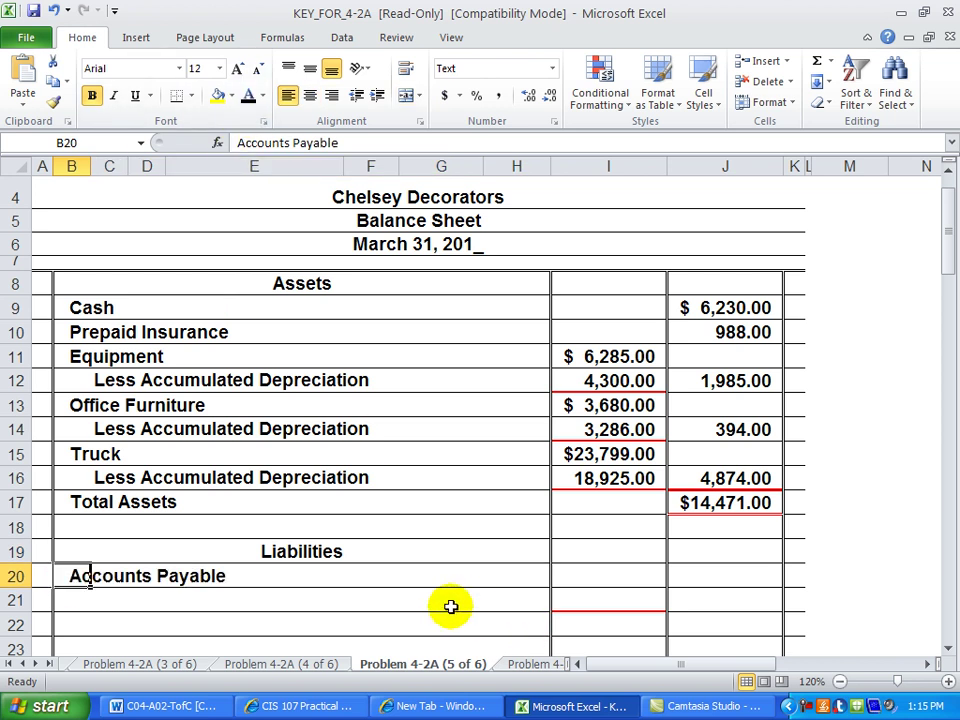
{"action": "left_click", "coordinate": [577, 576]}
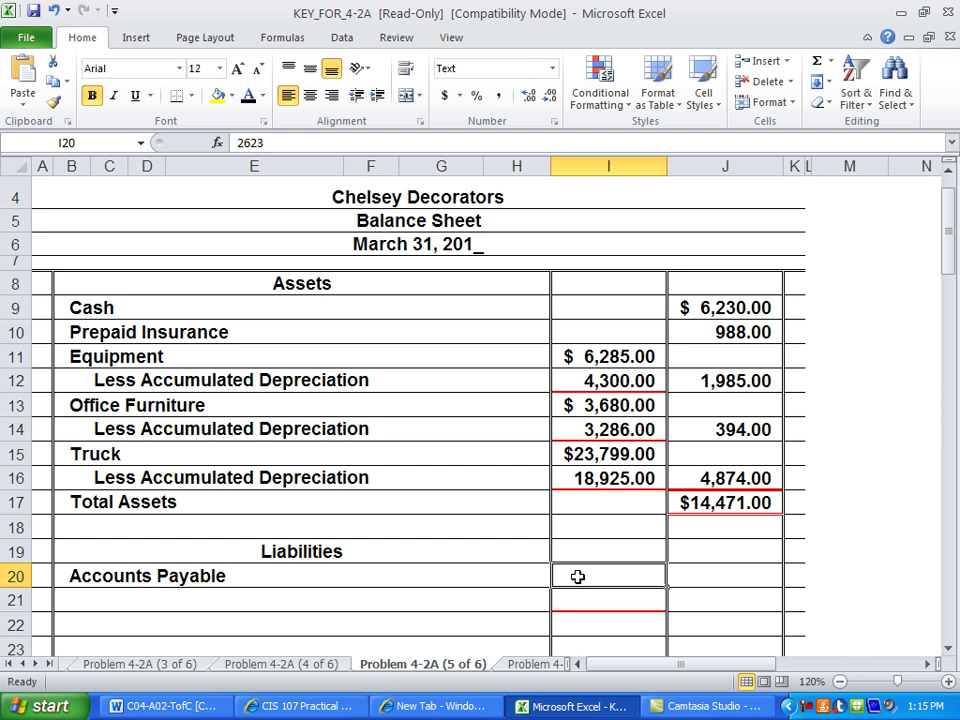
{"action": "left_click", "coordinate": [247, 96]}
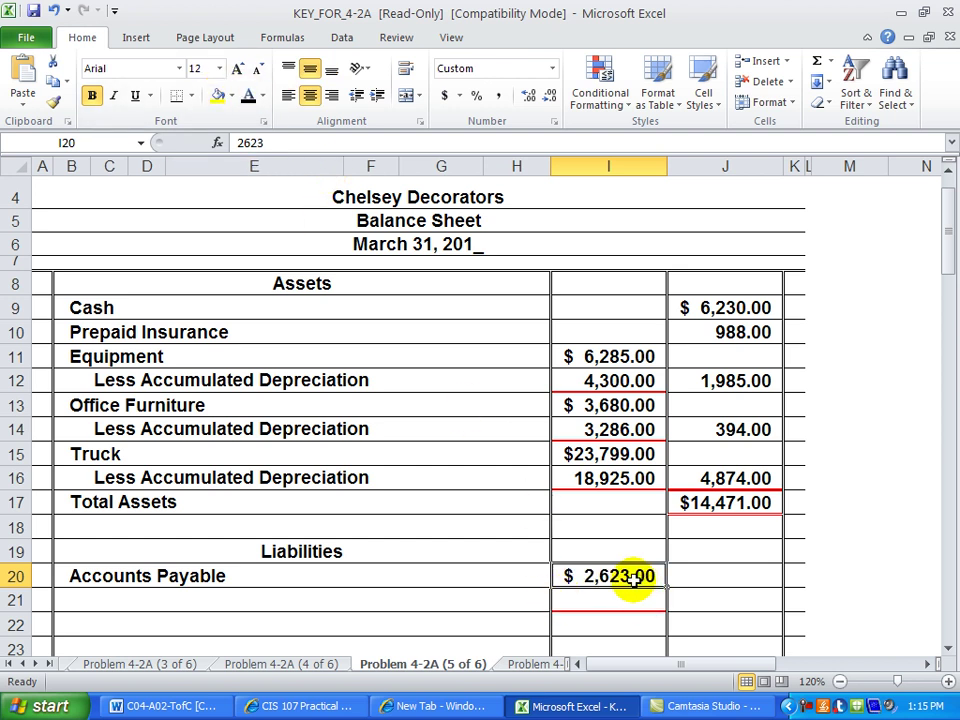
Reveal the "Salaries Payable" label in B21 and its amount in I21 with the black font color.
{"action": "left_click", "coordinate": [72, 601]}
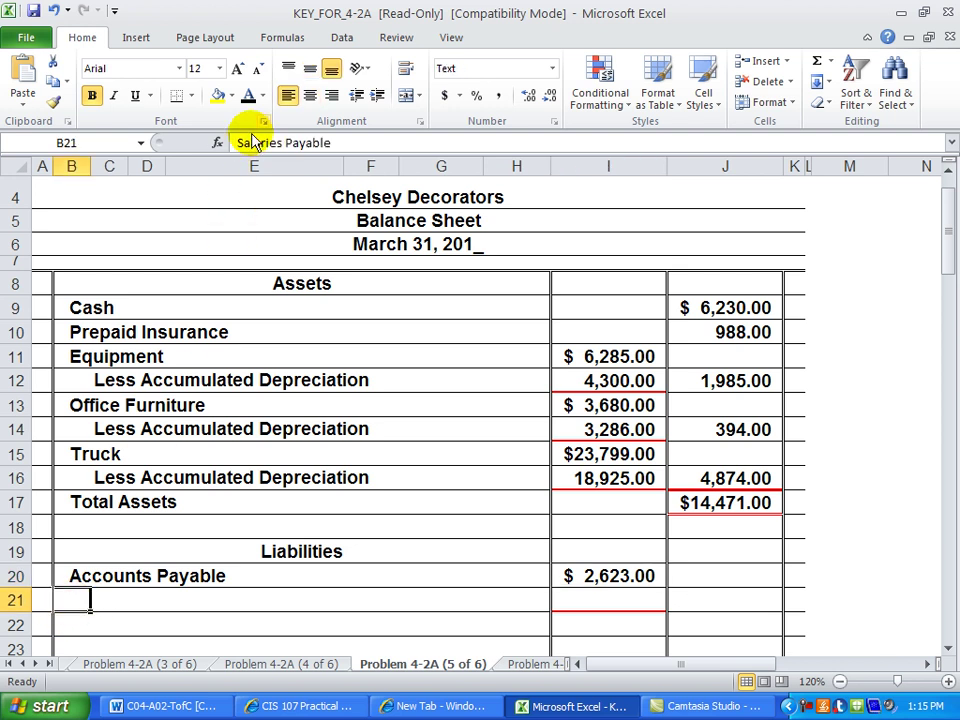
{"action": "left_click", "coordinate": [246, 96]}
{"action": "left_click", "coordinate": [576, 605]}
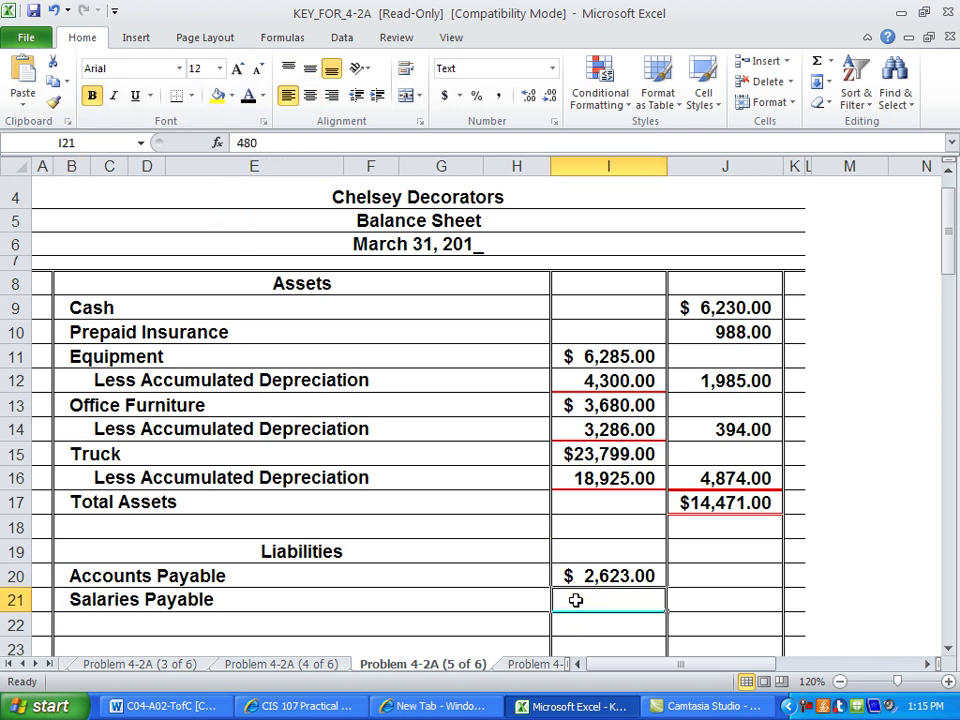
{"action": "left_click", "coordinate": [249, 100]}
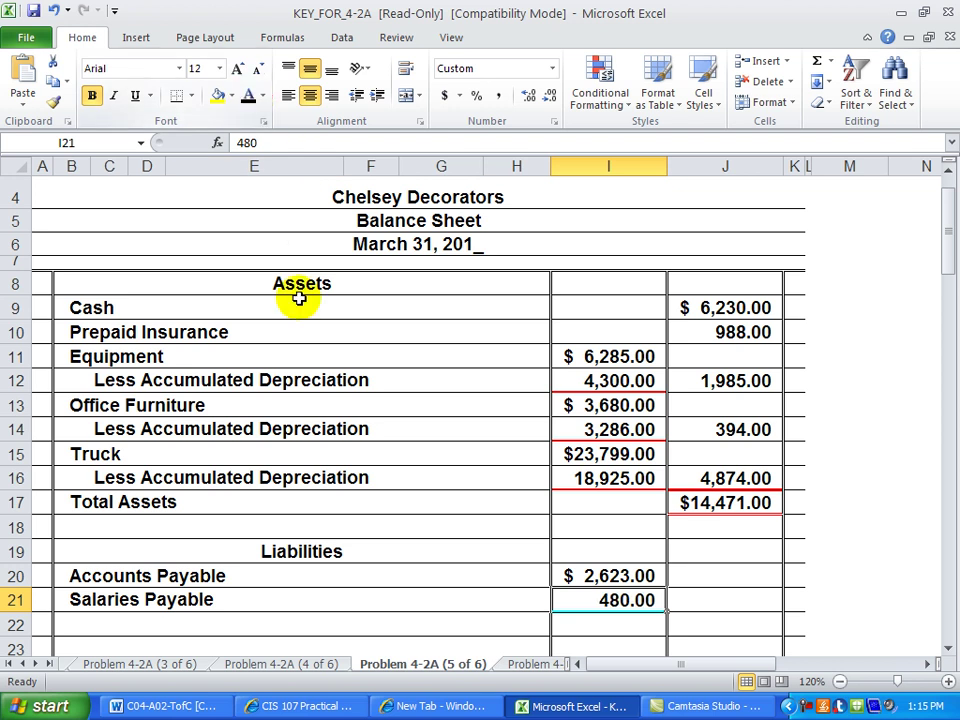
Apply the black font color to the liabilities total in J22 and the "Total Liabilities" label in B22.
{"action": "left_click", "coordinate": [575, 627]}
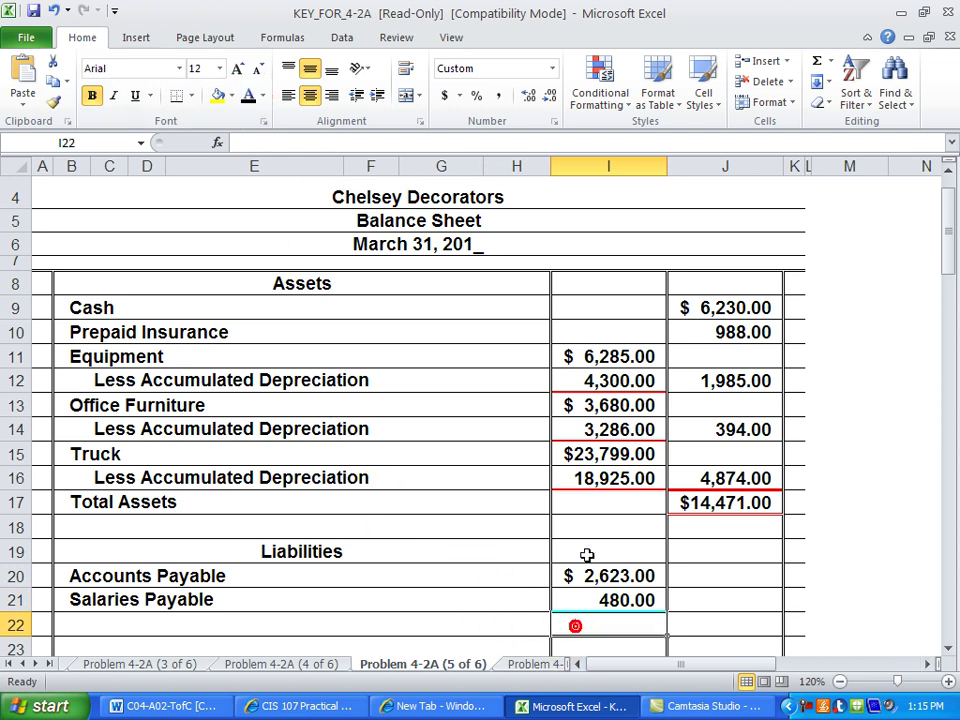
{"action": "left_click", "coordinate": [708, 626]}
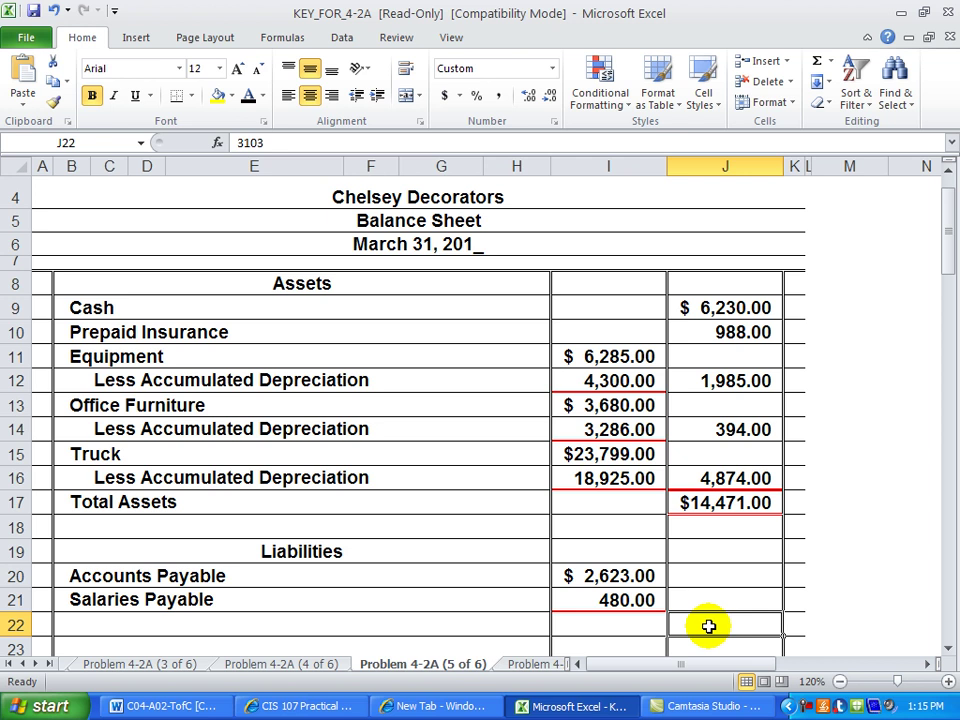
{"action": "left_click", "coordinate": [247, 96]}
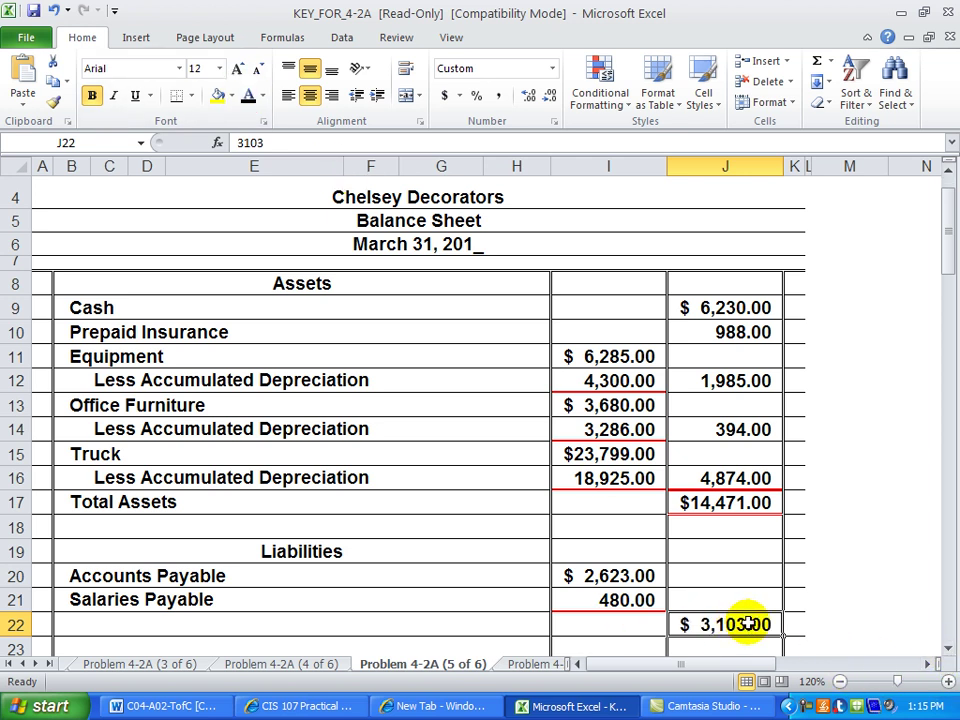
{"action": "left_click", "coordinate": [81, 625]}
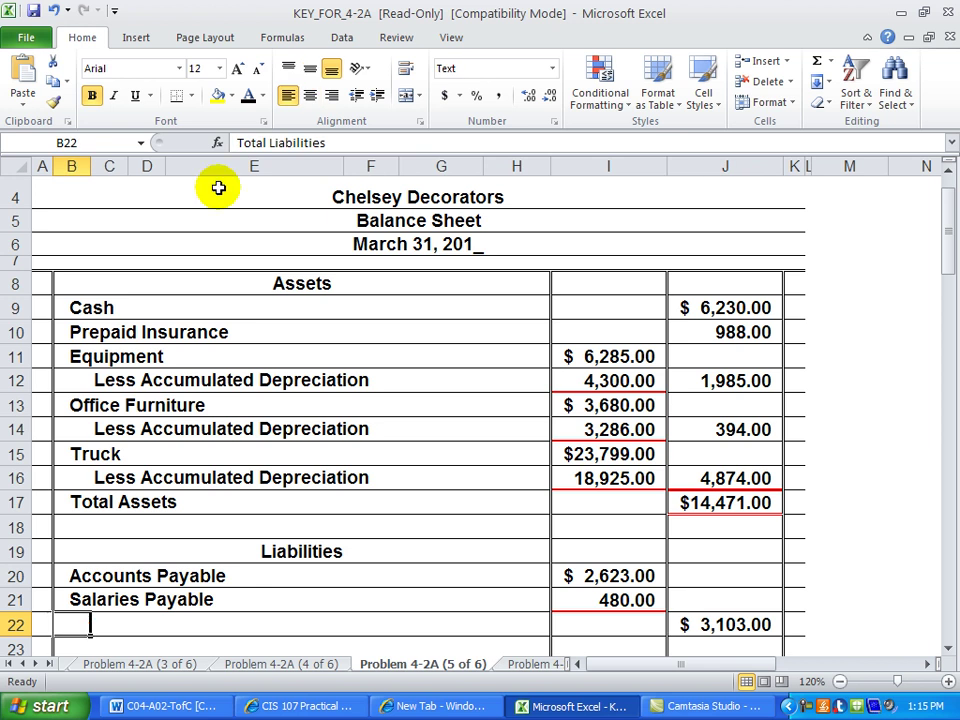
{"action": "left_click", "coordinate": [247, 96]}
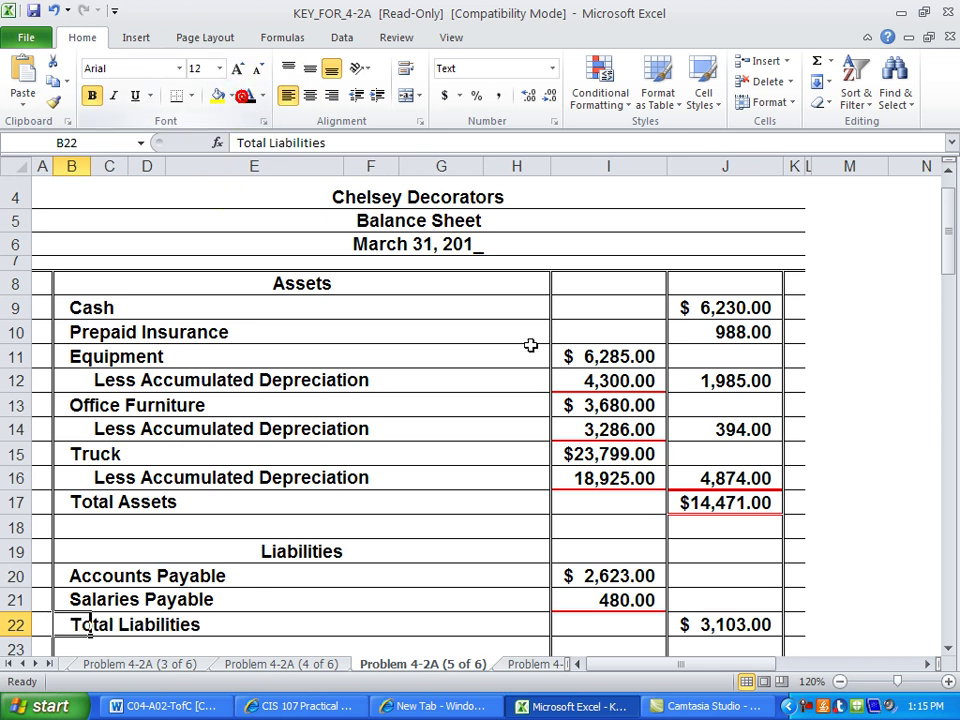
Reveal the "Owner's Equity" heading in row 24 of the balance sheet with the black font color.
{"action": "left_click", "coordinate": [948, 648]}
{"action": "left_click", "coordinate": [948, 648]}
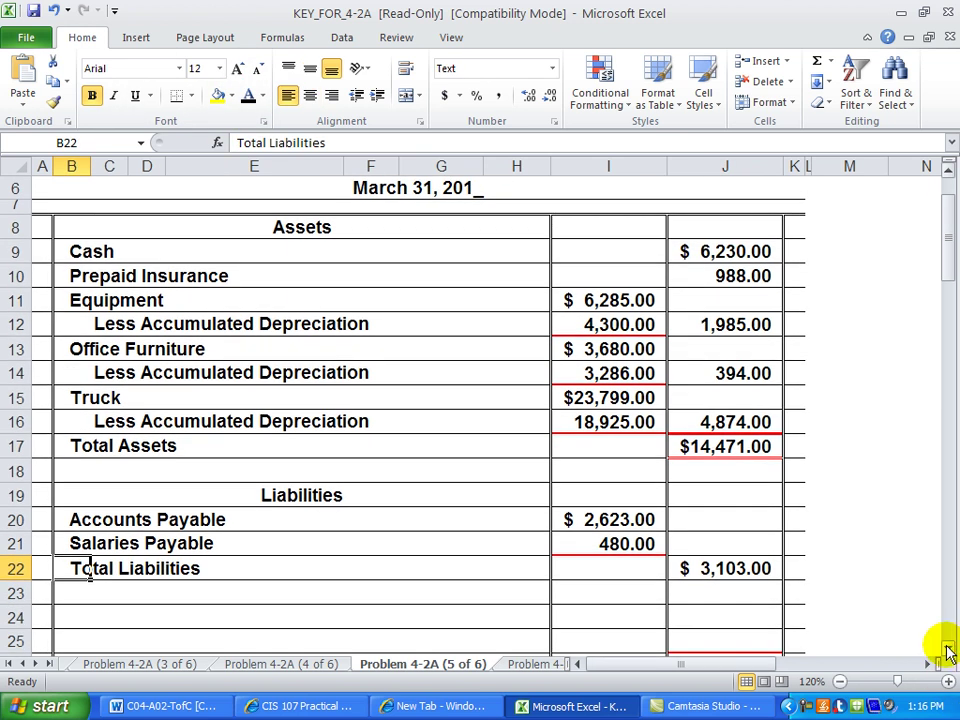
{"action": "left_click", "coordinate": [948, 648]}
{"action": "left_click", "coordinate": [948, 648]}
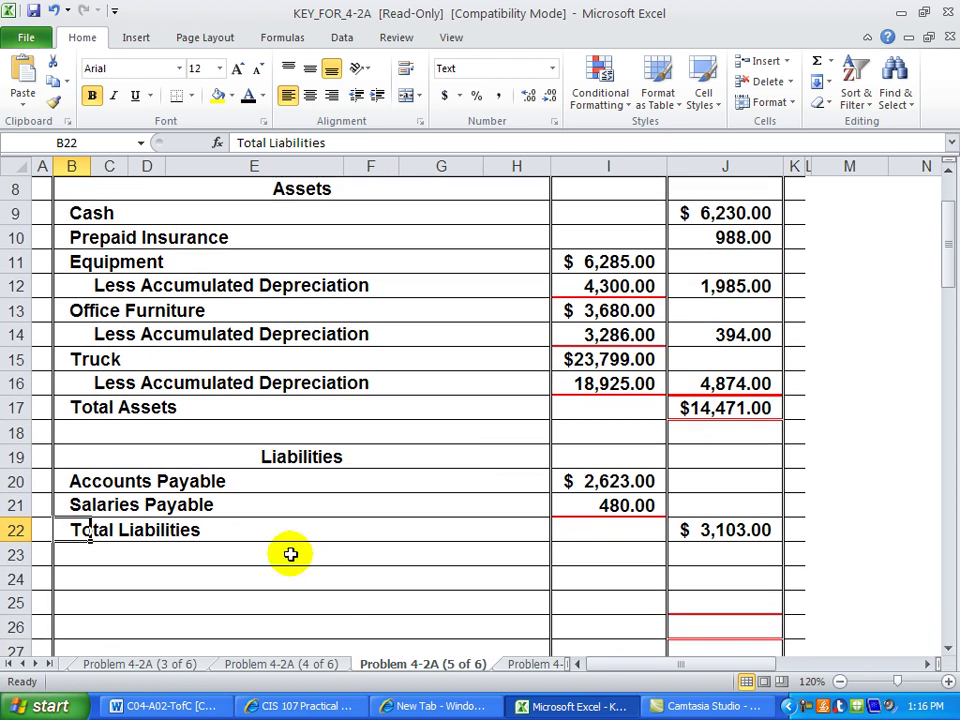
{"action": "left_click", "coordinate": [270, 581]}
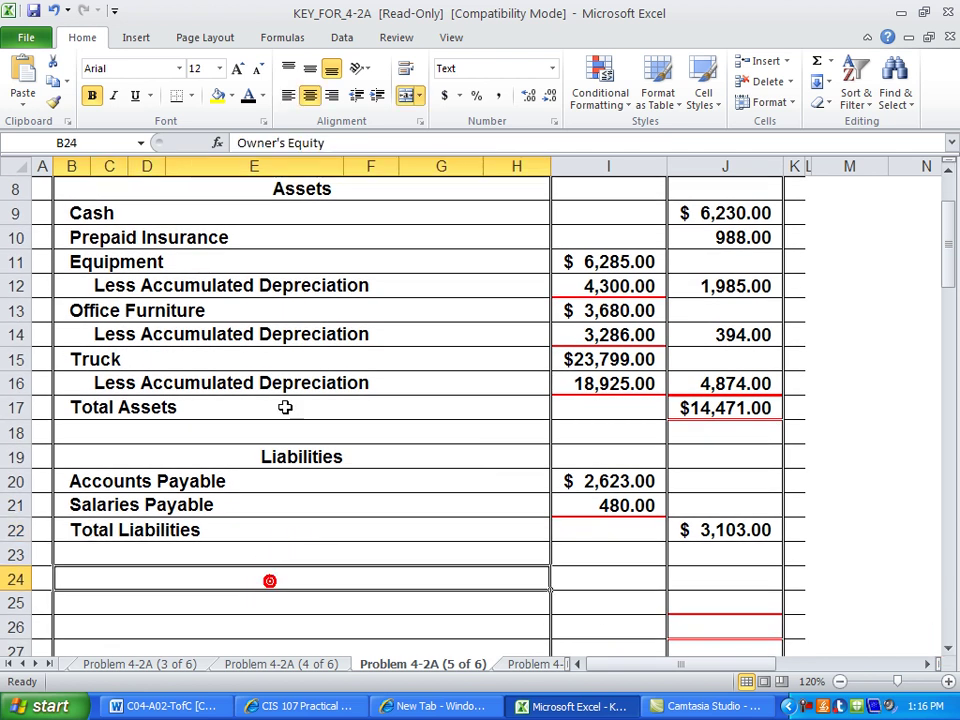
{"action": "left_click", "coordinate": [248, 96]}
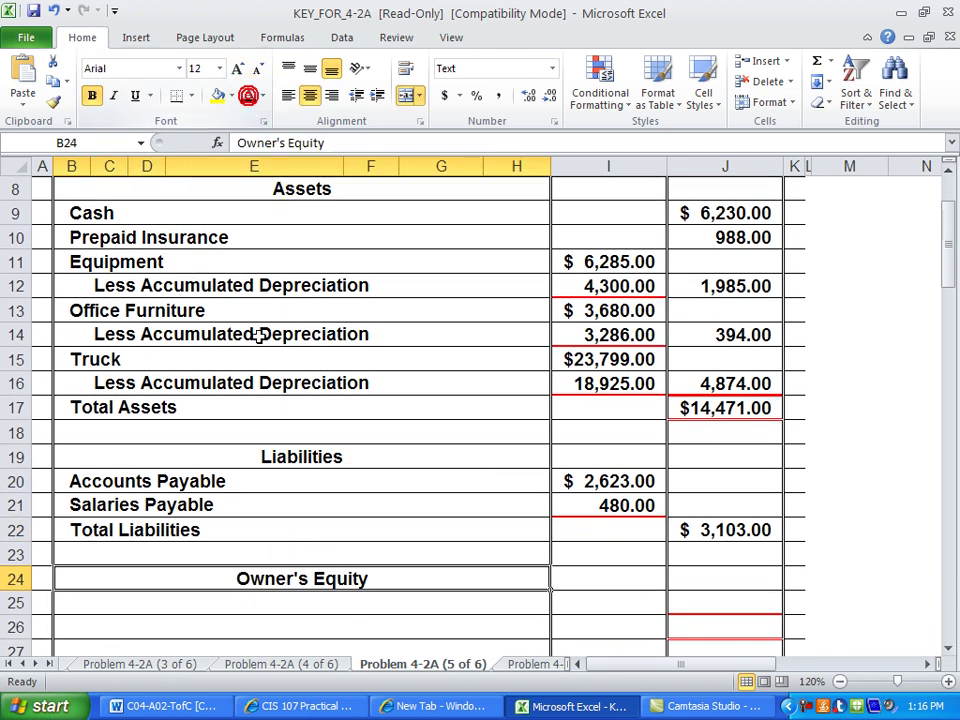
Apply the black font color to the owner's capital label in B25 and its amount in J25.
{"action": "left_click", "coordinate": [78, 607]}
{"action": "left_click", "coordinate": [247, 96]}
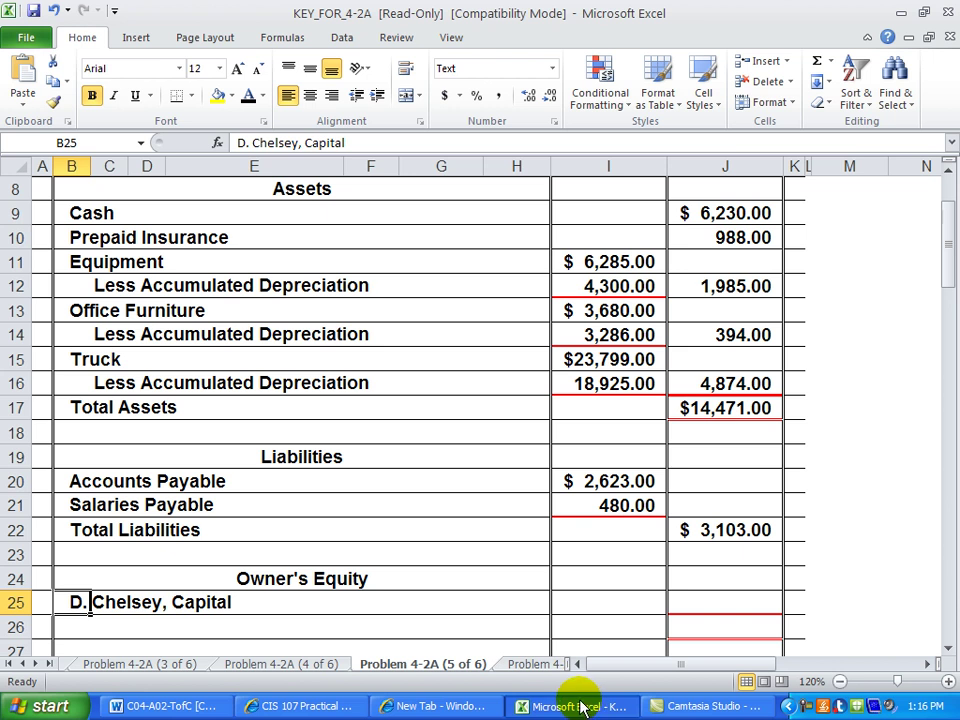
{"action": "left_click", "coordinate": [698, 605]}
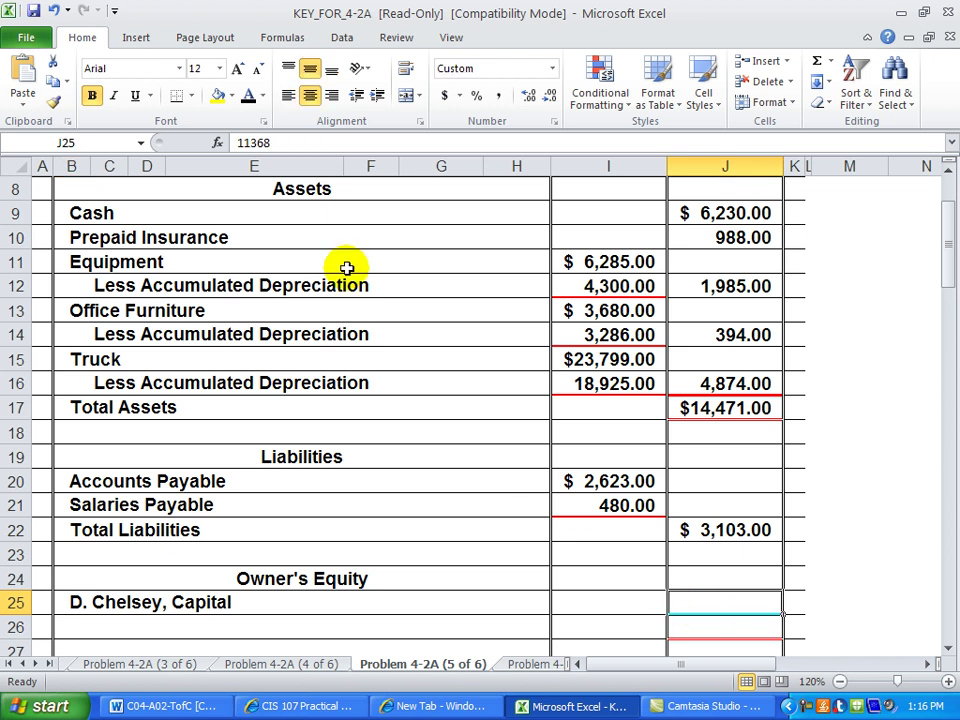
{"action": "left_click", "coordinate": [247, 95]}
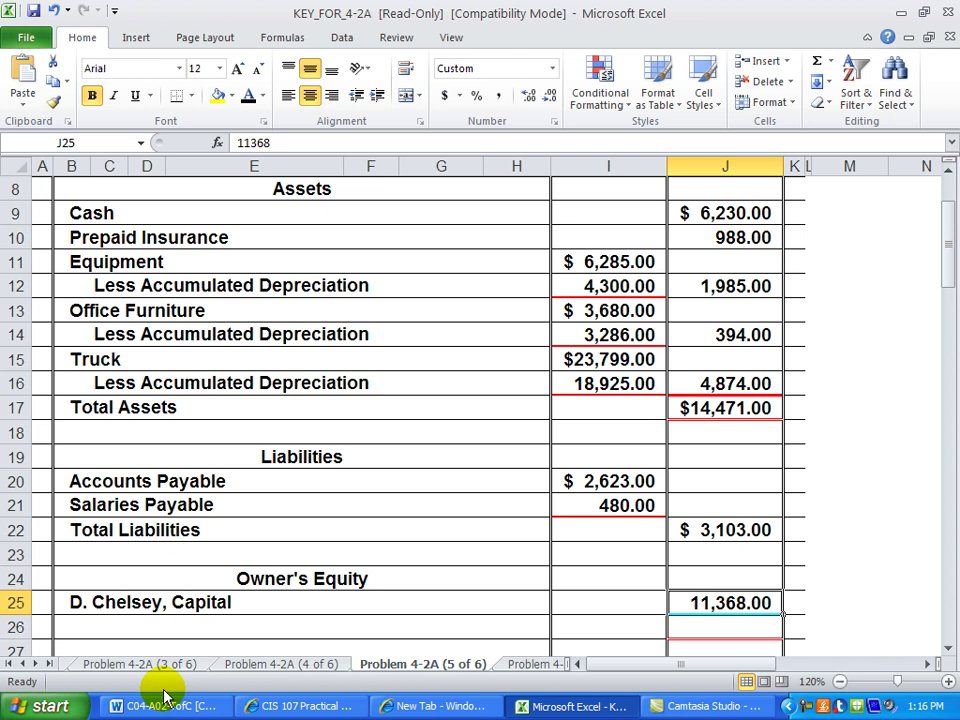
Reveal the total in J26 and the "Total Liabilities and Owner's Equity" label in B26 with the black font color.
{"action": "left_click", "coordinate": [691, 628]}
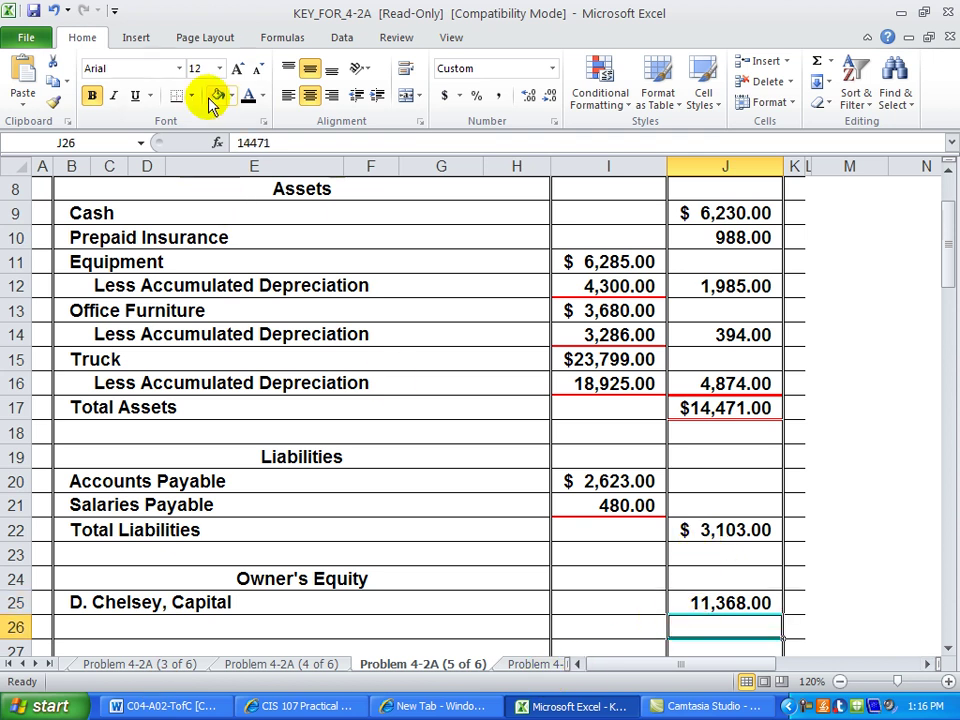
{"action": "left_click", "coordinate": [247, 95]}
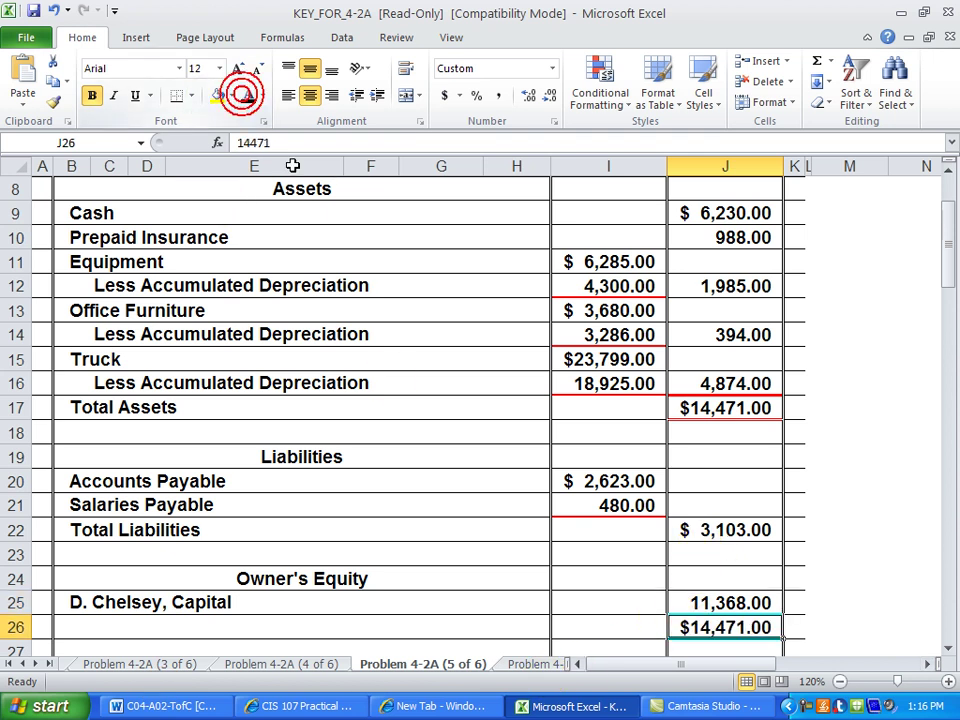
{"action": "left_click", "coordinate": [678, 628]}
{"action": "left_click", "coordinate": [686, 405]}
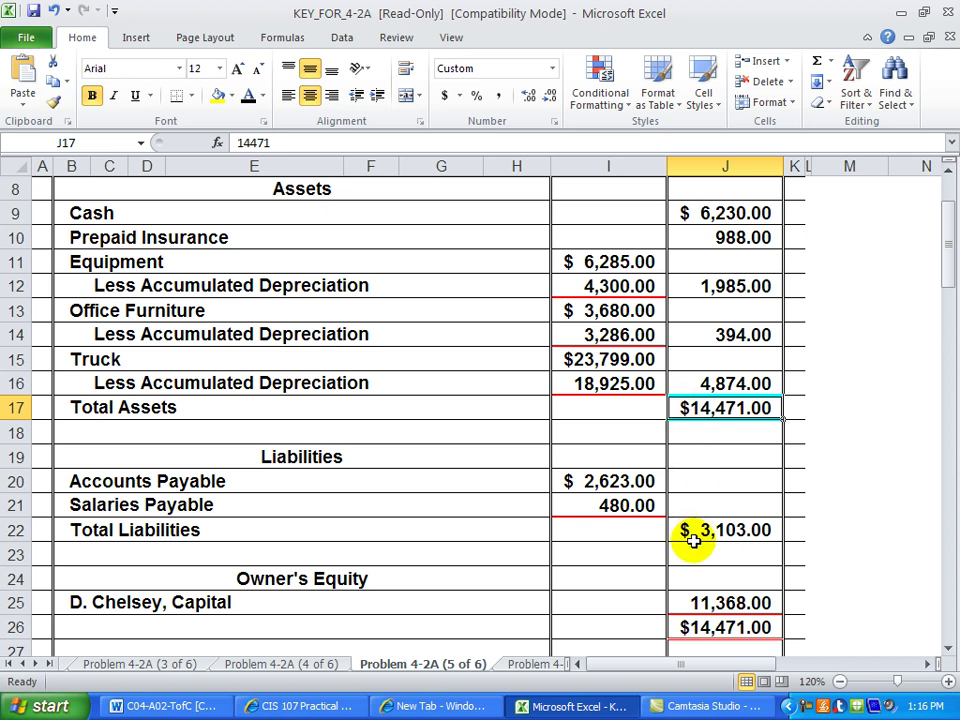
{"action": "left_click", "coordinate": [86, 626]}
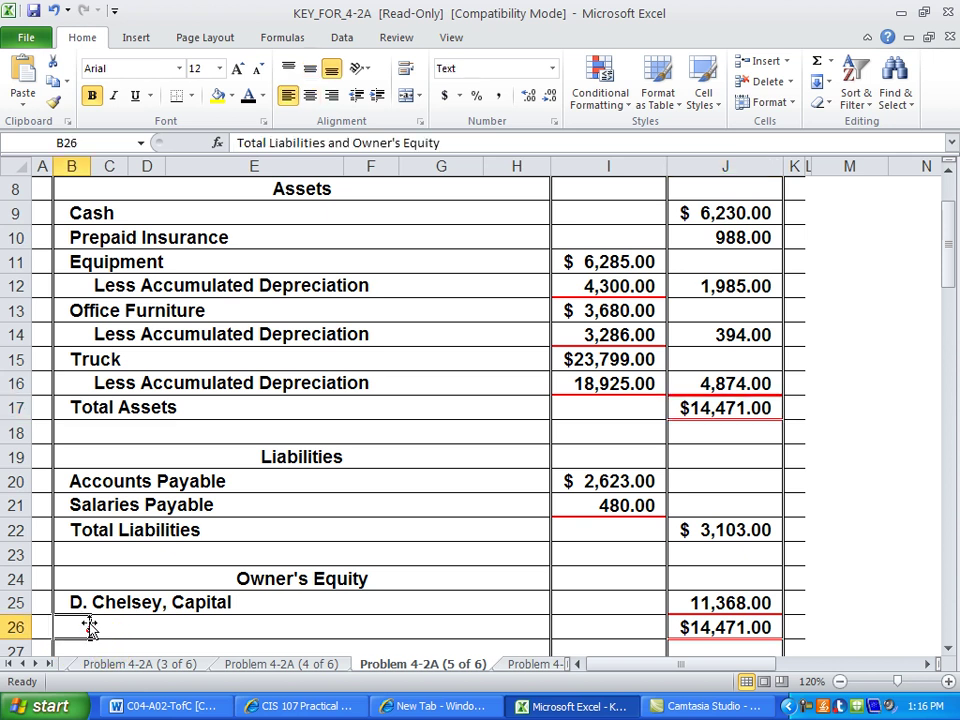
{"action": "left_click", "coordinate": [247, 100]}
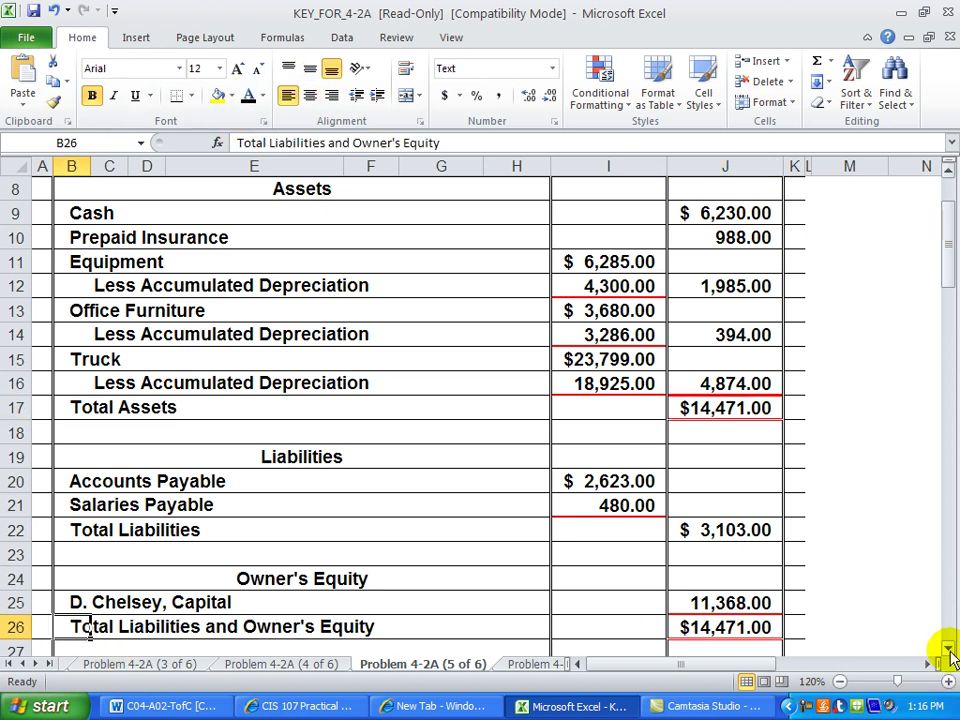